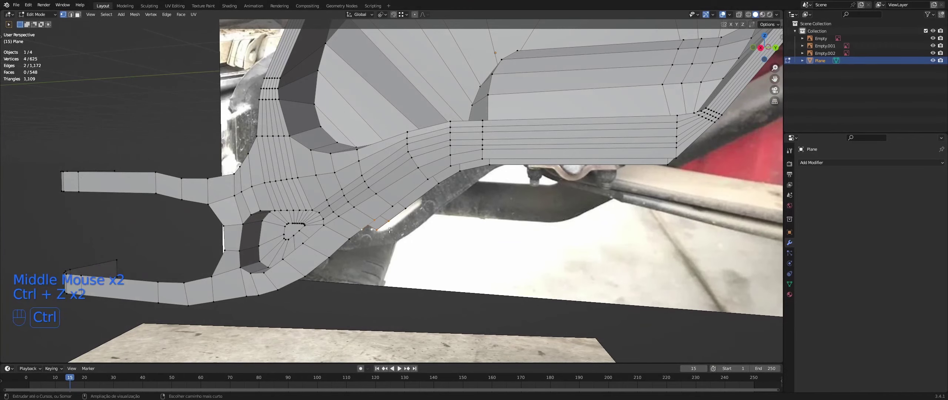
- Scale the two selected vertices on the bottom edge of the bracket's side wall along the Z axis
{"action": "middle_click_drag", "start_coordinate": [413, 225], "coordinate": [374, 217], "text": "shift"}
{"action": "middle_click_drag", "start_coordinate": [374, 217], "coordinate": [403, 208]}
{"action": "right_click", "coordinate": [539, 147], "text": "ctrl"}
{"action": "middle_click_drag", "start_coordinate": [538, 147], "coordinate": [542, 187]}
{"action": "scroll", "coordinate": [543, 187], "scroll_direction": "down", "scroll_amount": 2}
{"action": "middle_click_drag", "start_coordinate": [565, 83], "coordinate": [357, 230]}
{"action": "scroll", "coordinate": [456, 187], "scroll_direction": "up", "scroll_amount": 3}
{"action": "left_click", "coordinate": [426, 197]}
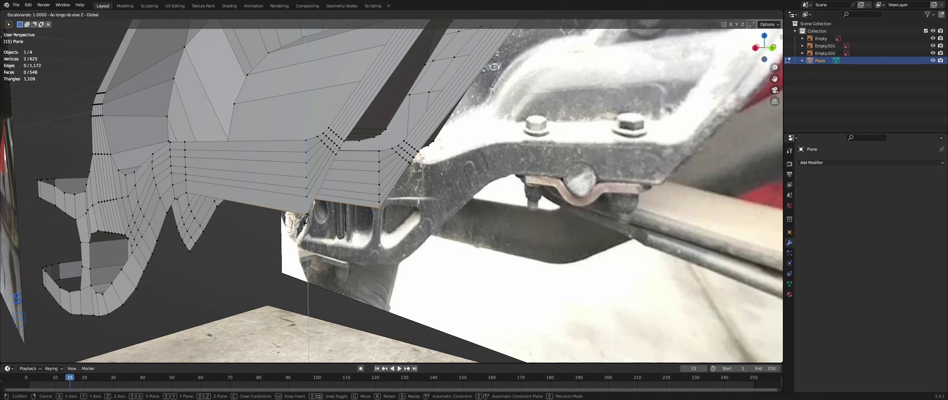
{"action": "left_click", "coordinate": [306, 218]}
- Fill the open gap along the bracket's lower flange with a run of new faces
{"action": "middle_click_drag", "start_coordinate": [306, 218], "coordinate": [352, 211]}
{"action": "scroll", "coordinate": [326, 216], "scroll_direction": "down", "scroll_amount": 1}
{"action": "middle_click_drag", "start_coordinate": [352, 211], "coordinate": [286, 238]}
{"action": "key", "text": "f"}
{"action": "right_click", "coordinate": [262, 204]}
{"action": "middle_click_drag", "start_coordinate": [227, 196], "coordinate": [313, 242]}
{"action": "key", "text": "f"}
{"action": "key", "text": "f"}
{"action": "scroll", "coordinate": [282, 205], "scroll_direction": "down", "scroll_amount": 1}
{"action": "key", "text": "f"}
{"action": "key", "text": "f"}
{"action": "key", "text": "f"}
{"action": "key", "text": "f"}
{"action": "middle_click_drag", "start_coordinate": [313, 243], "coordinate": [305, 261]}
{"action": "key", "text": "f"}
- Try to extrude the boundary edge path of the lower flange along the X axis, and undo it
{"action": "scroll", "coordinate": [306, 259], "scroll_direction": "down", "scroll_amount": 1}
{"action": "middle_click_drag", "start_coordinate": [305, 262], "coordinate": [305, 263]}
{"action": "middle_click_drag", "start_coordinate": [304, 263], "coordinate": [314, 261], "text": "shift"}
{"action": "scroll", "coordinate": [314, 261], "scroll_direction": "up", "scroll_amount": 1}
{"action": "middle_click_drag", "start_coordinate": [314, 261], "coordinate": [388, 190], "text": "shift"}
{"action": "scroll", "coordinate": [355, 239], "scroll_direction": "up", "scroll_amount": 2}
{"action": "scroll", "coordinate": [320, 166], "scroll_direction": "down", "scroll_amount": 1}
{"action": "scroll", "coordinate": [362, 203], "scroll_direction": "down", "scroll_amount": 1}
{"action": "mouse_move", "coordinate": [389, 189]}
{"action": "middle_mouse_down"}
{"action": "mouse_move", "coordinate": [429, 188]}
{"action": "mouse_move", "coordinate": [407, 193]}
{"action": "middle_mouse_up"}
{"action": "scroll", "coordinate": [407, 193], "scroll_direction": "down", "scroll_amount": 1}
{"action": "middle_click_drag", "start_coordinate": [408, 193], "coordinate": [388, 196]}
{"action": "middle_click_drag", "start_coordinate": [389, 196], "coordinate": [326, 211], "text": "shift"}
{"action": "scroll", "coordinate": [374, 199], "scroll_direction": "down", "scroll_amount": 1}
{"action": "mouse_move", "coordinate": [326, 211]}
{"action": "middle_mouse_down", "text": "shift"}
{"action": "mouse_move", "coordinate": [324, 204]}
{"action": "mouse_move", "coordinate": [348, 211]}
{"action": "mouse_move", "coordinate": [333, 215]}
{"action": "middle_mouse_up", "text": "shift"}
{"action": "scroll", "coordinate": [324, 204], "scroll_direction": "up", "scroll_amount": 1}
{"action": "middle_click_drag", "start_coordinate": [334, 214], "coordinate": [336, 245]}
{"action": "right_click", "coordinate": [317, 220]}
{"action": "right_click", "coordinate": [326, 206], "text": "ctrl"}
{"action": "middle_click_drag", "start_coordinate": [335, 245], "coordinate": [354, 271]}
{"action": "right_click", "coordinate": [340, 269], "text": "ctrl"}
{"action": "middle_click_drag", "start_coordinate": [354, 270], "coordinate": [358, 277]}
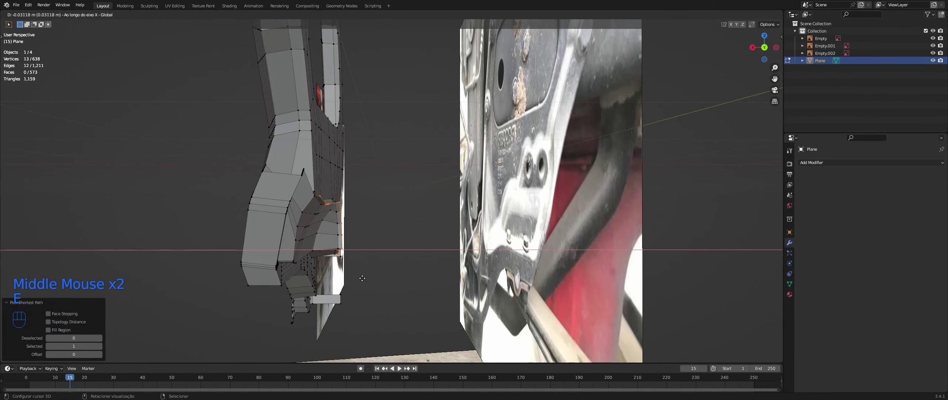
{"action": "left_click", "coordinate": [409, 281]}
{"action": "middle_click_drag", "start_coordinate": [409, 281], "coordinate": [385, 281]}
{"action": "key", "text": "ctrl+z"}
{"action": "key", "text": "ctrl+z"}
- Select the short seven-vertex path at the bracket's lower bend and merge it into a single vertex
{"action": "scroll", "coordinate": [385, 282], "scroll_direction": "up", "scroll_amount": 1}
{"action": "right_click", "coordinate": [296, 201]}
{"action": "right_click", "coordinate": [296, 222], "text": "ctrl"}
{"action": "middle_click_drag", "start_coordinate": [296, 222], "coordinate": [296, 231]}
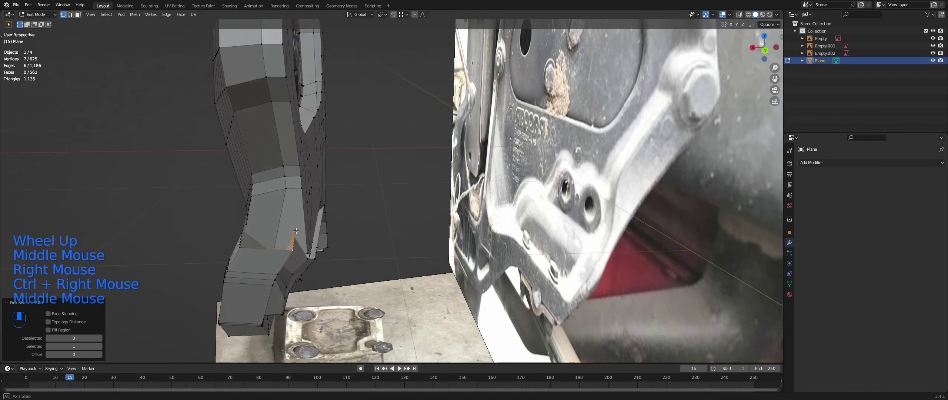
{"action": "left_click", "coordinate": [325, 282]}
- Align the corner vertex at the bend with the lower flange's edge path by scaling the selection to 0 along X
{"action": "middle_click_drag", "start_coordinate": [325, 282], "coordinate": [267, 234]}
{"action": "scroll", "coordinate": [267, 233], "scroll_direction": "up", "scroll_amount": 1}
{"action": "middle_click_drag", "start_coordinate": [267, 233], "coordinate": [334, 229], "text": "shift"}
{"action": "right_click", "coordinate": [304, 200]}
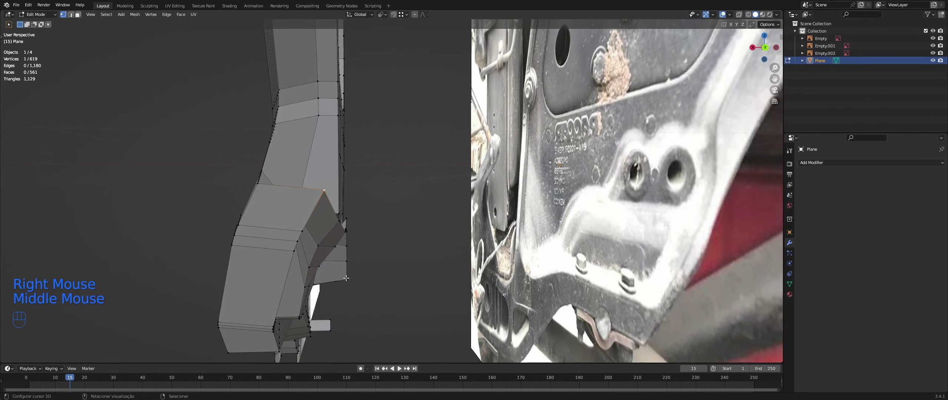
{"action": "right_click", "coordinate": [327, 200], "text": "shift"}
{"action": "middle_click_drag", "start_coordinate": [328, 200], "coordinate": [334, 252]}
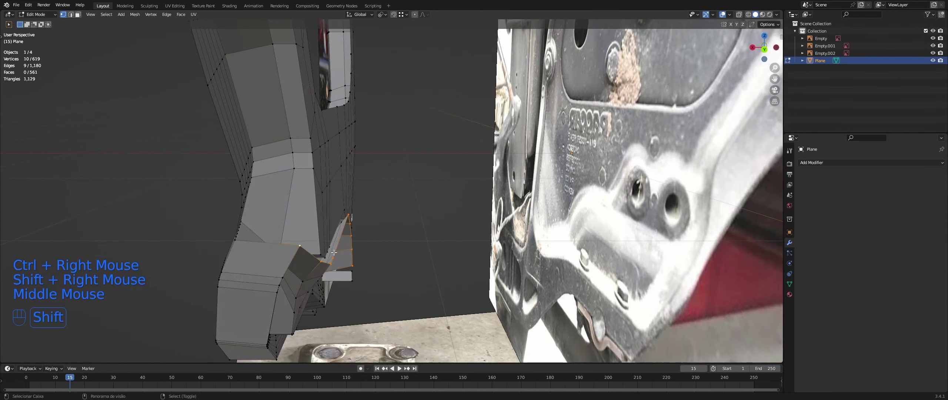
{"action": "key", "text": "Return"}
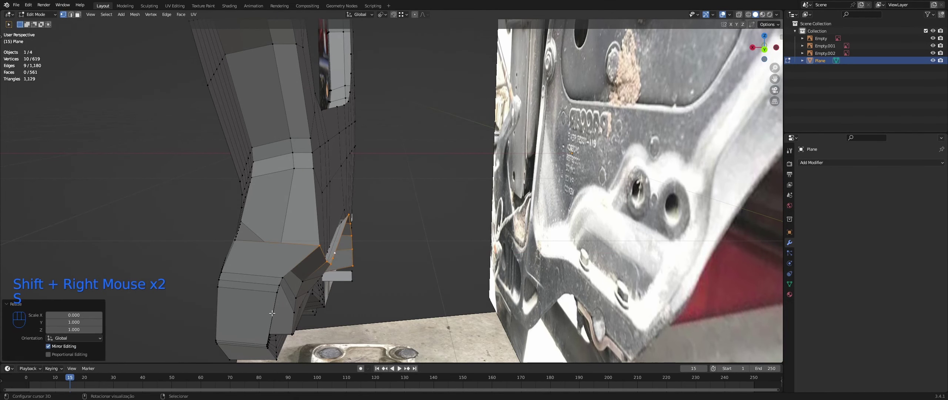
- Select the narrow edge loops running down the bracket's bend and move them about -0.0048 m along the X axis
{"action": "middle_click_drag", "start_coordinate": [281, 271], "coordinate": [271, 237]}
{"action": "right_click", "coordinate": [265, 188], "text": "shift"}
{"action": "key", "text": "ctrl+z"}
{"action": "middle_click_drag", "start_coordinate": [279, 190], "coordinate": [264, 186]}
{"action": "scroll", "coordinate": [264, 186], "scroll_direction": "up", "scroll_amount": 1}
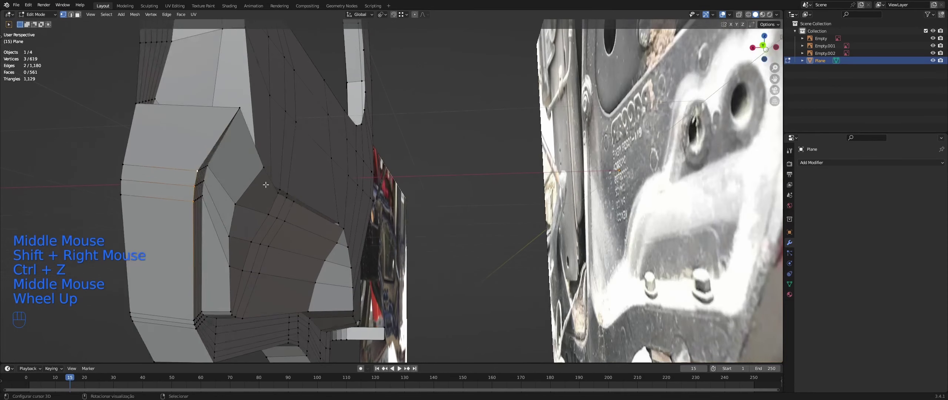
{"action": "right_click", "coordinate": [203, 196], "text": "ctrl"}
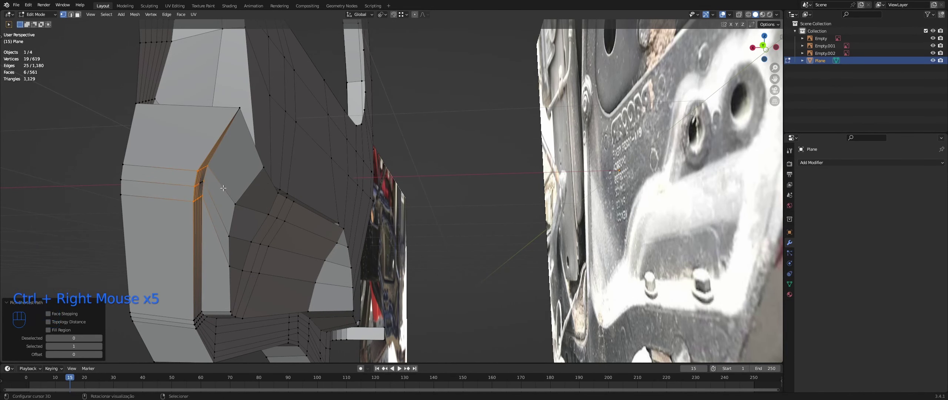
{"action": "left_click", "coordinate": [231, 210]}
{"action": "middle_click_drag", "start_coordinate": [232, 210], "coordinate": [243, 230]}
{"action": "key", "text": "g"}
{"action": "key", "text": "x"}
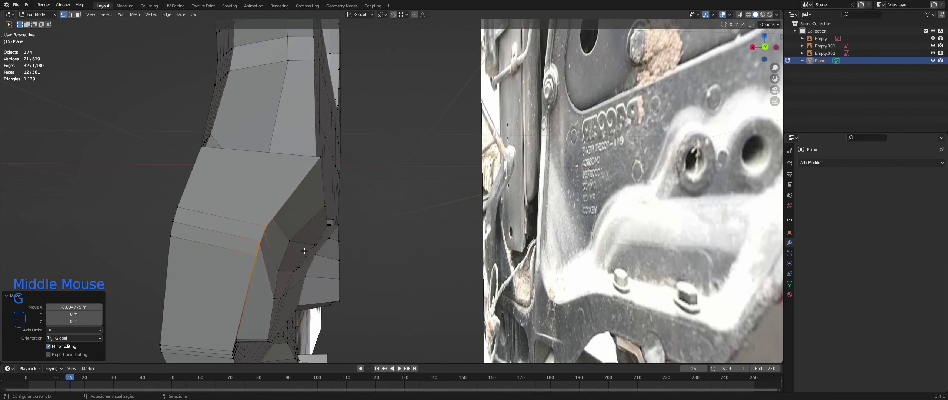
- Try to flatten the boundary path on the lower flange's underside by scaling it to 0 along X
{"action": "key", "text": "Tab"}
{"action": "middle_click_drag", "start_coordinate": [299, 263], "coordinate": [381, 209]}
{"action": "key", "text": "Tab"}
{"action": "scroll", "coordinate": [296, 274], "scroll_direction": "down", "scroll_amount": 2}
{"action": "scroll", "coordinate": [363, 256], "scroll_direction": "down", "scroll_amount": 1}
{"action": "scroll", "coordinate": [381, 209], "scroll_direction": "up", "scroll_amount": 1}
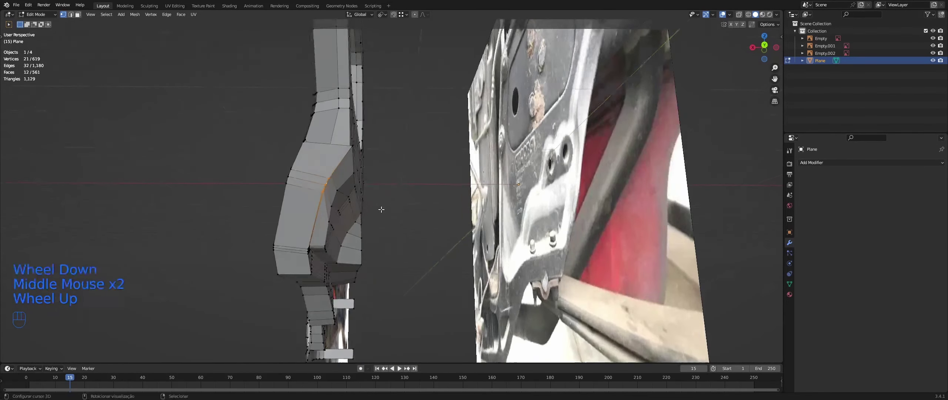
{"action": "right_click", "coordinate": [362, 264]}
{"action": "middle_click_drag", "start_coordinate": [361, 263], "coordinate": [367, 222]}
{"action": "right_click", "coordinate": [355, 344]}
{"action": "middle_click_drag", "start_coordinate": [355, 345], "coordinate": [369, 331]}
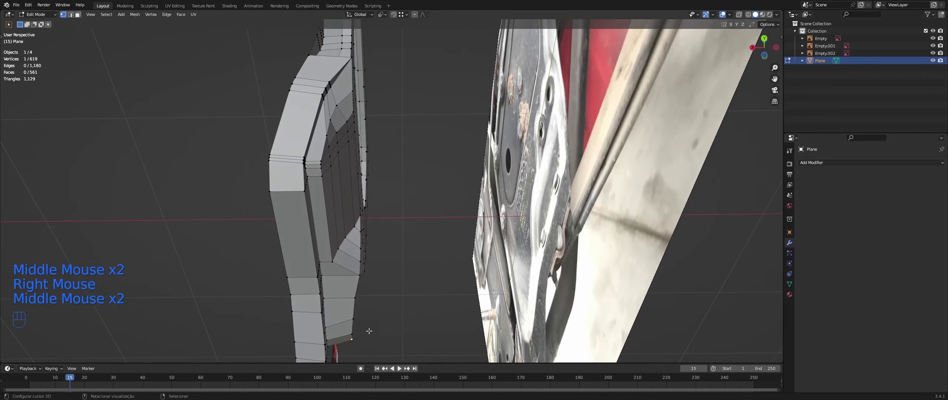
{"action": "right_click", "coordinate": [360, 275], "text": "ctrl"}
{"action": "key", "text": "s"}
{"action": "key", "text": "x"}
{"action": "key", "text": "0"}
{"action": "key", "text": "Return"}
- Select the boundary path along the lower flange and examine its alignment from several sides
{"action": "scroll", "coordinate": [360, 275], "scroll_direction": "down", "scroll_amount": 1}
{"action": "middle_click_drag", "start_coordinate": [360, 275], "coordinate": [341, 304]}
{"action": "middle_click_drag", "start_coordinate": [341, 304], "coordinate": [345, 326]}
{"action": "scroll", "coordinate": [324, 330], "scroll_direction": "up", "scroll_amount": 1}
{"action": "middle_click_drag", "start_coordinate": [344, 325], "coordinate": [354, 311]}
{"action": "scroll", "coordinate": [354, 259], "scroll_direction": "up", "scroll_amount": 1}
{"action": "middle_click_drag", "start_coordinate": [354, 259], "coordinate": [358, 222]}
{"action": "right_click", "coordinate": [351, 115], "text": "ctrl"}
{"action": "scroll", "coordinate": [354, 155], "scroll_direction": "down", "scroll_amount": 1}
{"action": "middle_click_drag", "start_coordinate": [354, 156], "coordinate": [396, 243]}
{"action": "scroll", "coordinate": [381, 222], "scroll_direction": "down", "scroll_amount": 2}
{"action": "scroll", "coordinate": [414, 241], "scroll_direction": "down", "scroll_amount": 2}
{"action": "scroll", "coordinate": [396, 242], "scroll_direction": "up", "scroll_amount": 3}
{"action": "middle_click_drag", "start_coordinate": [396, 242], "coordinate": [396, 258]}
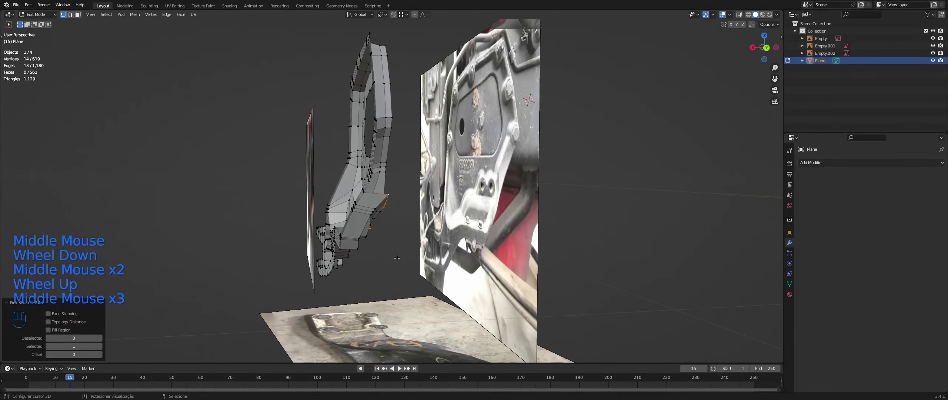
- Hide the large side reference image beside the bracket in Object Mode
{"action": "key", "text": "Tab"}
{"action": "right_click", "coordinate": [430, 244]}
{"action": "key", "text": "h"}
{"action": "scroll", "coordinate": [351, 281], "scroll_direction": "down", "scroll_amount": 1}
{"action": "middle_click_drag", "start_coordinate": [352, 281], "coordinate": [329, 296]}
{"action": "scroll", "coordinate": [330, 296], "scroll_direction": "up", "scroll_amount": 1}
{"action": "middle_click_drag", "start_coordinate": [330, 296], "coordinate": [316, 303]}
- Examine the bracket's thickness and lower bend from the front and sides, with and without mesh editing active
{"action": "right_click", "coordinate": [356, 240]}
{"action": "key", "text": "Tab"}
{"action": "middle_click_drag", "start_coordinate": [355, 241], "coordinate": [373, 261]}
{"action": "key", "text": "ctrl+z"}
{"action": "key", "text": "ctrl+z"}
{"action": "key", "text": "Tab"}
{"action": "scroll", "coordinate": [333, 252], "scroll_direction": "up", "scroll_amount": 3}
{"action": "scroll", "coordinate": [352, 254], "scroll_direction": "down", "scroll_amount": 1}
{"action": "scroll", "coordinate": [362, 255], "scroll_direction": "down", "scroll_amount": 3}
{"action": "middle_click_drag", "start_coordinate": [373, 261], "coordinate": [373, 272]}
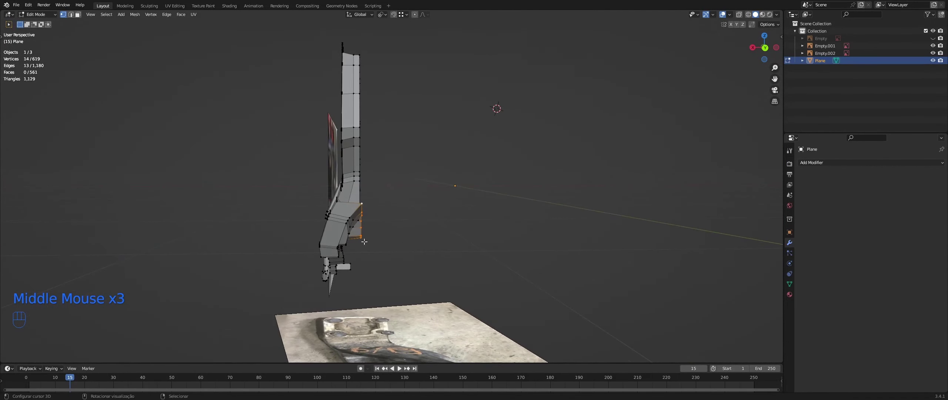
{"action": "middle_click_drag", "start_coordinate": [364, 242], "coordinate": [346, 237]}
{"action": "scroll", "coordinate": [329, 252], "scroll_direction": "up", "scroll_amount": 1}
{"action": "key", "text": "Tab"}
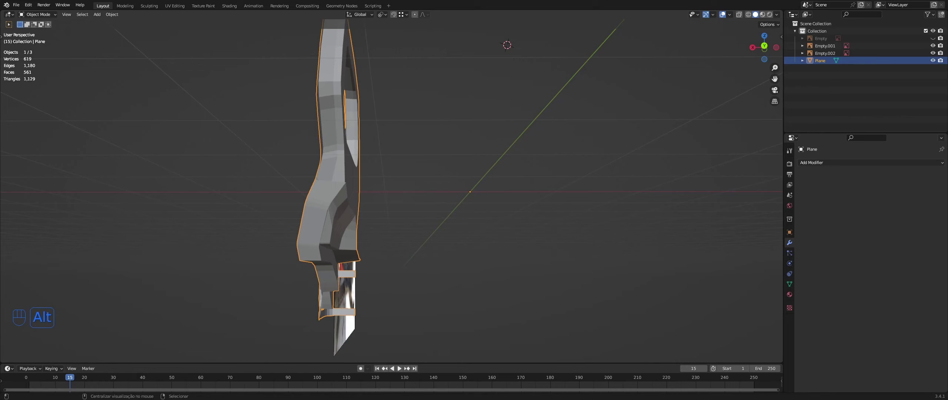
{"action": "middle_click_drag", "start_coordinate": [336, 202], "coordinate": [310, 232]}
- Undo the edits back through the reference image hiding, the flange flattening, the bend move and the corner alignment
{"action": "key", "text": "Tab"}
{"action": "key", "text": "ctrl+z"}
{"action": "key", "text": "ctrl+z"}
{"action": "key", "text": "ctrl+z"}
{"action": "key", "text": "ctrl+z"}
{"action": "key", "text": "ctrl+z"}
{"action": "key", "text": "ctrl+z"}
{"action": "key", "text": "ctrl+z"}
{"action": "key", "text": "ctrl+z"}
{"action": "key", "text": "ctrl+z"}
{"action": "key", "text": "ctrl+z"}
{"action": "key", "text": "ctrl+z"}
{"action": "key", "text": "ctrl+z"}
{"action": "key", "text": "ctrl+z"}
{"action": "key", "text": "ctrl+z"}
{"action": "scroll", "coordinate": [311, 228], "scroll_direction": "up", "scroll_amount": 1}
{"action": "key", "text": "ctrl+z"}
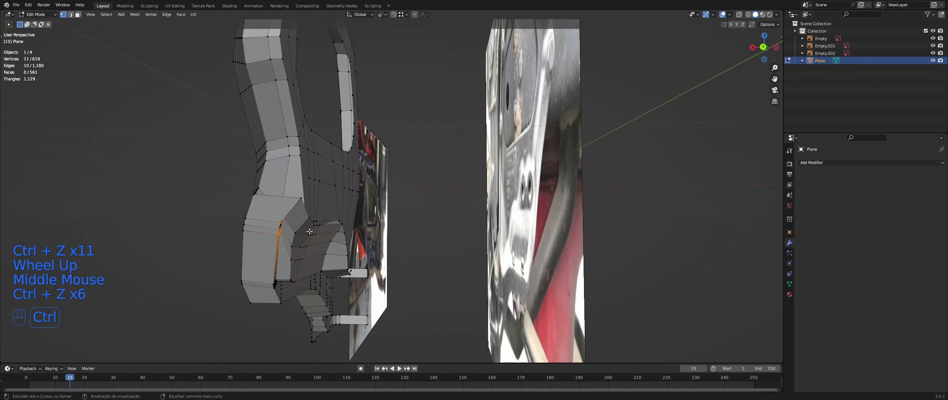
{"action": "key", "text": "ctrl+z"}
{"action": "key", "text": "ctrl+z"}
{"action": "mouse_move", "coordinate": [310, 231]}
{"action": "middle_mouse_down"}
{"action": "mouse_move", "coordinate": [296, 231]}
{"action": "mouse_move", "coordinate": [307, 231]}
{"action": "middle_mouse_up"}
{"action": "key", "text": "ctrl+z"}
{"action": "key", "text": "ctrl+z"}
{"action": "scroll", "coordinate": [295, 231], "scroll_direction": "up", "scroll_amount": 1}
{"action": "scroll", "coordinate": [307, 231], "scroll_direction": "up", "scroll_amount": 1}
{"action": "middle_click_drag", "start_coordinate": [308, 232], "coordinate": [317, 232]}
- Redo the corner alignment and the edits on the bend's edge loops
{"action": "key", "text": "ctrl+shift+z"}
{"action": "key", "text": "ctrl+shift+z"}
{"action": "key", "text": "ctrl+shift+z"}
{"action": "key", "text": "ctrl+shift+z"}
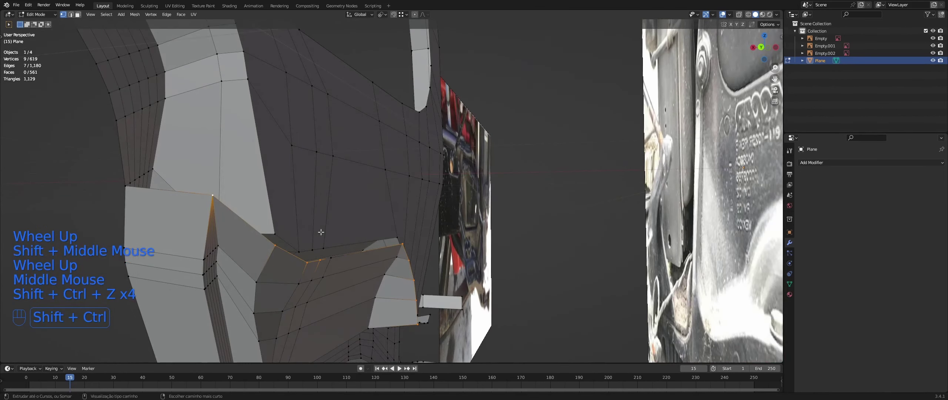
{"action": "key", "text": "ctrl+shift+z"}
{"action": "key", "text": "ctrl+shift+z"}
{"action": "key", "text": "ctrl+shift+z"}
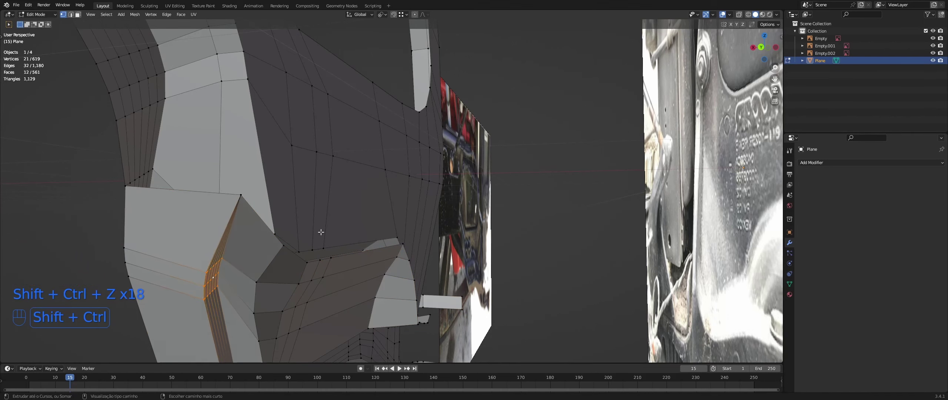
- Redo the remaining undone bracket edits through the hiding of the large side reference image
{"action": "key", "text": "ctrl+shift+z"}
{"action": "key", "text": "ctrl+shift+z"}
{"action": "key", "text": "ctrl+shift+z"}
{"action": "key", "text": "ctrl+shift+z"}
{"action": "key", "text": "ctrl+shift+z"}
{"action": "key", "text": "ctrl+shift+z"}
{"action": "key", "text": "ctrl+shift+z"}
{"action": "key", "text": "ctrl+shift+z"}
{"action": "key", "text": "ctrl+shift+z"}
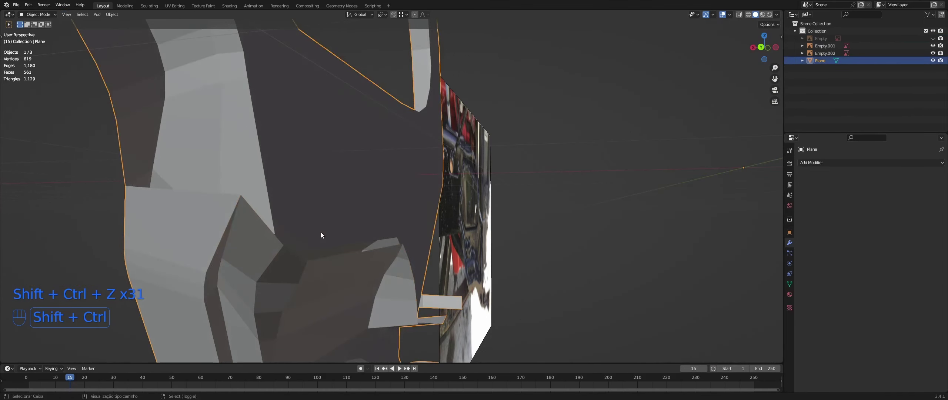
{"action": "scroll", "coordinate": [320, 232], "scroll_direction": "down", "scroll_amount": 1}
{"action": "middle_click_drag", "start_coordinate": [321, 231], "coordinate": [208, 199]}
{"action": "key", "text": "ctrl+shift+z"}
{"action": "key", "text": "ctrl+shift+z"}
{"action": "scroll", "coordinate": [186, 177], "scroll_direction": "up", "scroll_amount": 3}
{"action": "middle_click_drag", "start_coordinate": [208, 199], "coordinate": [567, 211]}
{"action": "scroll", "coordinate": [322, 193], "scroll_direction": "up", "scroll_amount": 1}
{"action": "scroll", "coordinate": [322, 192], "scroll_direction": "down", "scroll_amount": 2}
{"action": "scroll", "coordinate": [359, 200], "scroll_direction": "down", "scroll_amount": 1}
{"action": "scroll", "coordinate": [450, 208], "scroll_direction": "down", "scroll_amount": 1}
- Add a Catmull-Clark Subdivision modifier to the bracket
{"action": "key", "text": "Tab"}
{"action": "key", "text": "w"}
{"action": "left_click", "coordinate": [407, 222]}
{"action": "key", "text": "w"}
{"action": "key", "text": "Tab"}
{"action": "key", "text": "Tab"}
{"action": "left_click", "coordinate": [820, 163]}
{"action": "left_click", "coordinate": [808, 297]}
{"action": "scroll", "coordinate": [518, 246], "scroll_direction": "up", "scroll_amount": 1}
- Select the whole bracket mesh and recalculate its face normals to point outward
{"action": "key", "text": "Tab"}
{"action": "key", "text": "Tab"}
{"action": "key", "text": "Tab"}
{"action": "key", "text": "a"}
{"action": "key", "text": "shift+n"}
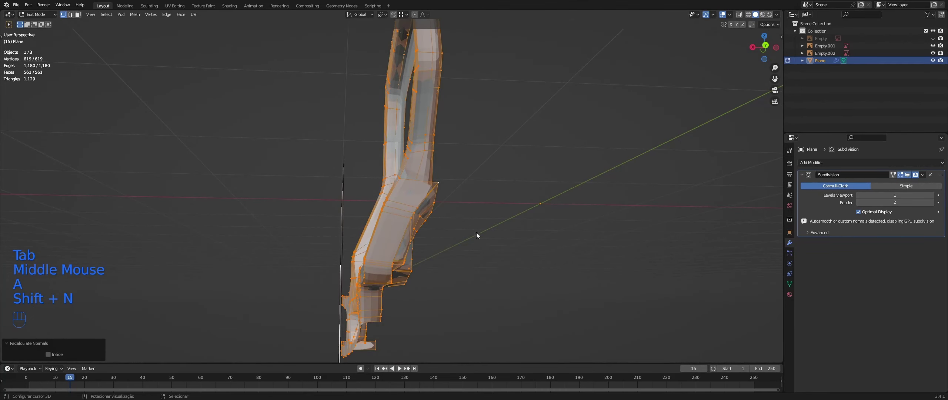
- Check the subdivided bracket in and out of mesh editing, and remove its Subdivision modifier
{"action": "key", "text": "Tab"}
{"action": "scroll", "coordinate": [462, 233], "scroll_direction": "down", "scroll_amount": 1}
{"action": "middle_click_drag", "start_coordinate": [476, 235], "coordinate": [356, 280]}
{"action": "key", "text": "Tab"}
{"action": "key", "text": "Tab"}
{"action": "key", "text": "Tab"}
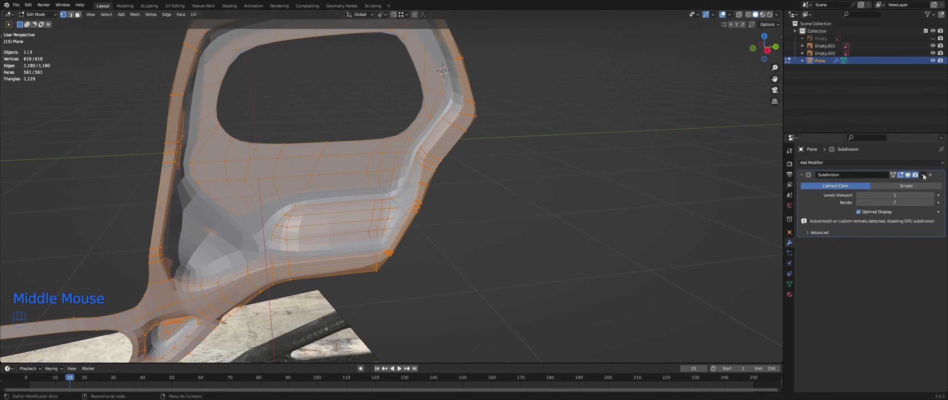
{"action": "left_click", "coordinate": [930, 174]}
- Circle-select the frame around the bracket's large opening in wireframe and duplicate it away from the bracket along X
{"action": "middle_click_drag", "start_coordinate": [564, 175], "coordinate": [444, 175]}
{"action": "scroll", "coordinate": [493, 176], "scroll_direction": "up", "scroll_amount": 2}
{"action": "scroll", "coordinate": [444, 175], "scroll_direction": "up", "scroll_amount": 1}
{"action": "middle_click_drag", "start_coordinate": [511, 178], "coordinate": [493, 215]}
{"action": "scroll", "coordinate": [534, 172], "scroll_direction": "down", "scroll_amount": 1}
{"action": "scroll", "coordinate": [493, 215], "scroll_direction": "down", "scroll_amount": 1}
{"action": "middle_click_drag", "start_coordinate": [492, 215], "coordinate": [418, 211]}
{"action": "middle_click_drag", "start_coordinate": [419, 211], "coordinate": [329, 222], "text": "shift"}
{"action": "right_click", "coordinate": [375, 213], "text": "alt"}
{"action": "right_click", "coordinate": [384, 218]}
{"action": "middle_click_drag", "start_coordinate": [534, 204], "coordinate": [589, 215]}
{"action": "key", "text": "shift+z"}
{"action": "scroll", "coordinate": [589, 216], "scroll_direction": "down", "scroll_amount": 1}
{"action": "middle_click_drag", "start_coordinate": [589, 215], "coordinate": [556, 209]}
{"action": "key", "text": "c"}
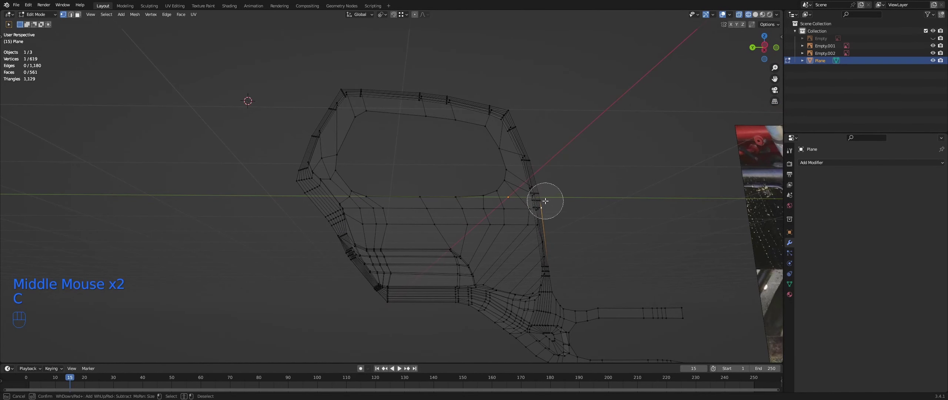
{"action": "scroll", "coordinate": [508, 167], "scroll_direction": "down", "scroll_amount": 3}
{"action": "mouse_move", "coordinate": [507, 168]}
{"action": "left_mouse_down"}
{"action": "mouse_move", "coordinate": [507, 131]}
{"action": "mouse_move", "coordinate": [359, 110]}
{"action": "mouse_move", "coordinate": [324, 143]}
{"action": "mouse_move", "coordinate": [387, 131]}
{"action": "mouse_move", "coordinate": [482, 157]}
{"action": "mouse_move", "coordinate": [390, 160]}
{"action": "left_mouse_up"}
{"action": "right_click", "coordinate": [376, 161]}
{"action": "middle_click_drag", "start_coordinate": [376, 160], "coordinate": [403, 158]}
{"action": "mouse_move", "coordinate": [403, 157]}
{"action": "middle_mouse_down"}
{"action": "mouse_move", "coordinate": [423, 154]}
{"action": "mouse_move", "coordinate": [414, 155]}
{"action": "middle_mouse_up"}
{"action": "key", "text": "c"}
{"action": "mouse_move", "coordinate": [330, 159]}
{"action": "middle_mouse_down"}
{"action": "mouse_move", "coordinate": [407, 192]}
{"action": "mouse_move", "coordinate": [495, 258]}
{"action": "mouse_move", "coordinate": [565, 277]}
{"action": "mouse_move", "coordinate": [517, 261]}
{"action": "middle_mouse_up"}
{"action": "key", "text": "shift+z"}
{"action": "key", "text": "x"}
{"action": "left_click", "coordinate": [548, 267]}
- Select both linked parts of the duplicated frame and flatten them by scaling to 0 along X
{"action": "right_click", "coordinate": [428, 214], "text": "alt"}
{"action": "key", "text": "Delete"}
{"action": "middle_click_drag", "start_coordinate": [428, 214], "coordinate": [477, 187]}
{"action": "left_click", "coordinate": [425, 210]}
{"action": "right_click", "coordinate": [450, 243]}
{"action": "key", "text": "l"}
{"action": "right_click", "coordinate": [459, 222], "text": "shift"}
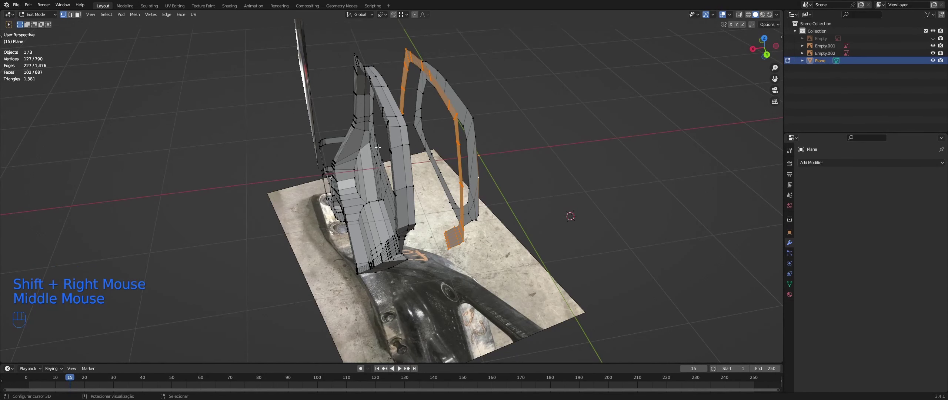
{"action": "key", "text": "l"}
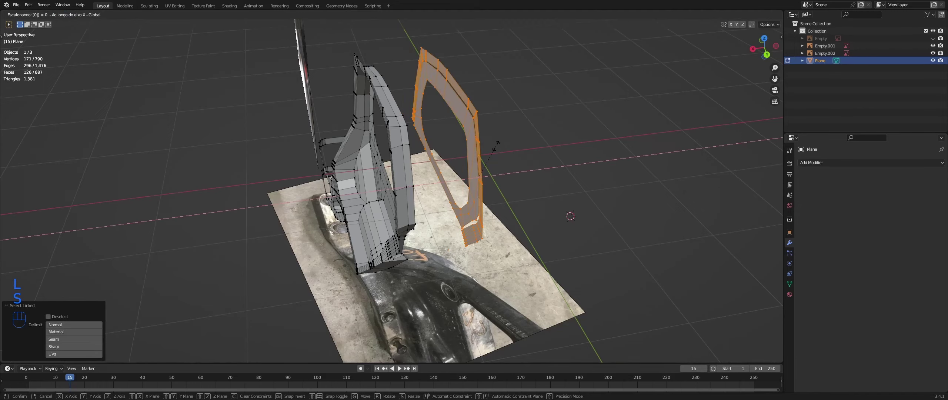
{"action": "key", "text": "Return"}
- Fill the gaps between the flattened frame's inner ring and its outer strips with new faces
{"action": "middle_click_drag", "start_coordinate": [497, 146], "coordinate": [399, 122]}
{"action": "middle_click_drag", "start_coordinate": [400, 123], "coordinate": [397, 152], "text": "shift"}
{"action": "scroll", "coordinate": [397, 152], "scroll_direction": "up", "scroll_amount": 2}
{"action": "middle_click_drag", "start_coordinate": [370, 122], "coordinate": [385, 156], "text": "shift"}
{"action": "right_click", "coordinate": [354, 150]}
{"action": "right_click", "coordinate": [351, 145], "text": "shift"}
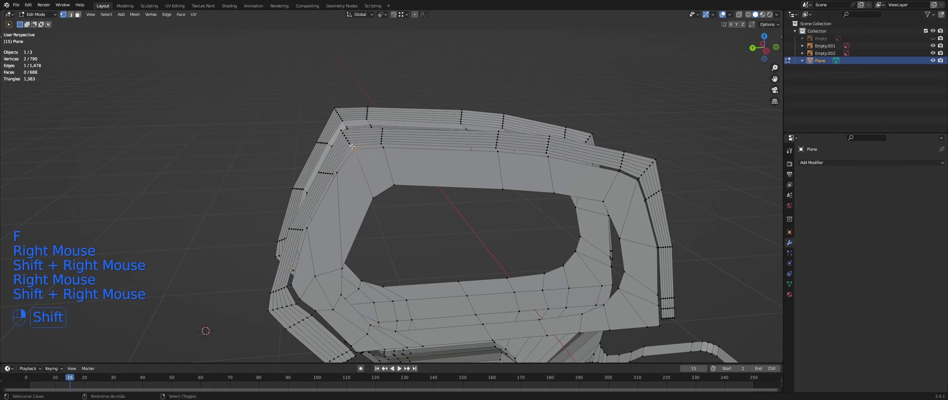
{"action": "middle_click_drag", "start_coordinate": [360, 163], "coordinate": [694, 320]}
{"action": "key", "text": "f"}
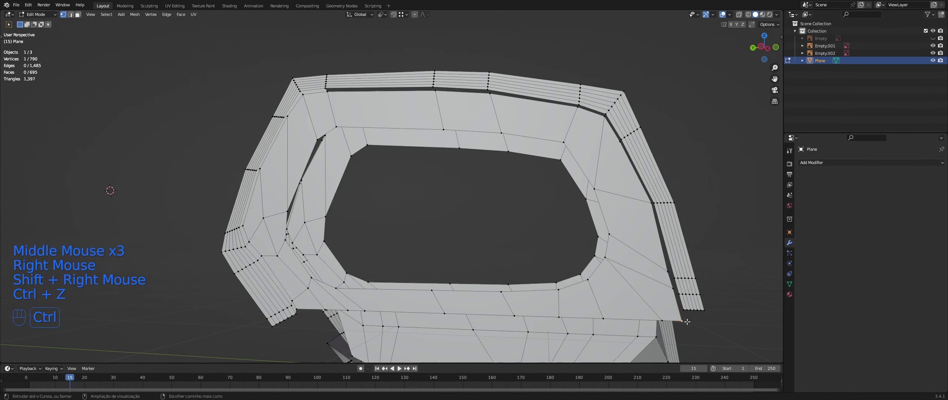
{"action": "key", "text": "f"}
{"action": "right_click", "coordinate": [672, 288]}
{"action": "right_click", "coordinate": [680, 294], "text": "shift"}
{"action": "middle_click_drag", "start_coordinate": [678, 294], "coordinate": [684, 295]}
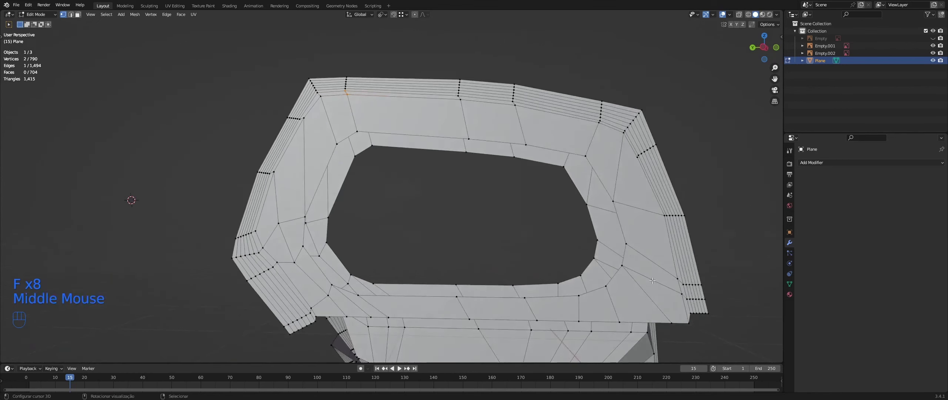
- Select the linked flattened frame and move it about 0.6 m along X back against the bracket
{"action": "middle_click_drag", "start_coordinate": [437, 298], "coordinate": [427, 346]}
{"action": "right_click", "coordinate": [503, 307]}
{"action": "key", "text": "l"}
{"action": "key", "text": "g"}
{"action": "key", "text": "x"}
{"action": "left_click", "coordinate": [355, 343]}
{"action": "middle_click_drag", "start_coordinate": [355, 342], "coordinate": [463, 89]}
{"action": "mouse_move", "coordinate": [463, 88]}
{"action": "middle_mouse_down", "text": "shift"}
{"action": "mouse_move", "coordinate": [468, 78]}
{"action": "mouse_move", "coordinate": [462, 94]}
{"action": "middle_mouse_up", "text": "shift"}
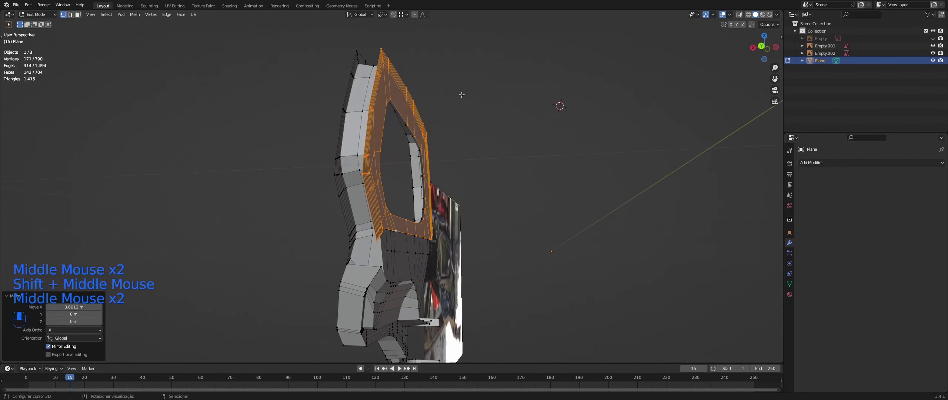
{"action": "key", "text": "ctrl+z"}
- Select the short edge row across the outer strips at the frame's lower corner and slide it along its neighbouring edges
{"action": "middle_click_drag", "start_coordinate": [397, 285], "coordinate": [367, 278]}
{"action": "right_click", "coordinate": [393, 281], "text": "shift"}
{"action": "middle_click_drag", "start_coordinate": [366, 278], "coordinate": [311, 222], "text": "shift"}
{"action": "middle_click_drag", "start_coordinate": [311, 222], "coordinate": [292, 219]}
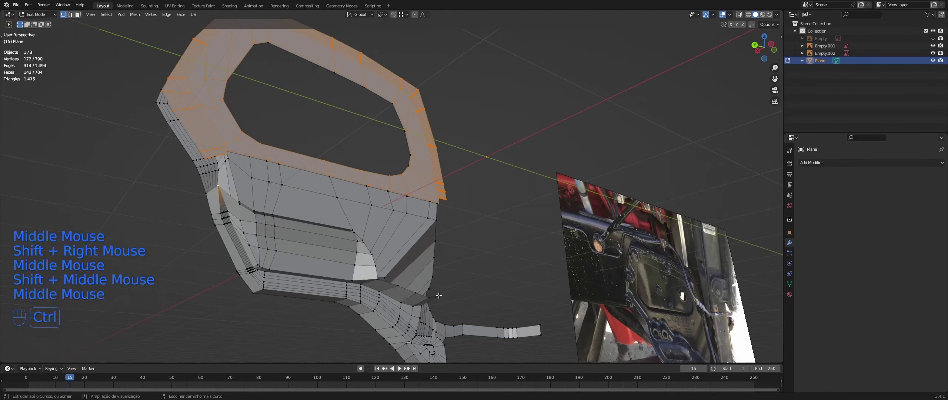
{"action": "right_click", "coordinate": [439, 295], "text": "ctrl"}
{"action": "middle_click_drag", "start_coordinate": [407, 219], "coordinate": [446, 218]}
{"action": "middle_click_drag", "start_coordinate": [447, 218], "coordinate": [425, 240]}
{"action": "left_click", "coordinate": [474, 252]}
{"action": "middle_click_drag", "start_coordinate": [426, 240], "coordinate": [418, 226]}
{"action": "middle_click_drag", "start_coordinate": [418, 225], "coordinate": [342, 206]}
{"action": "scroll", "coordinate": [318, 205], "scroll_direction": "up", "scroll_amount": 2}
{"action": "middle_click_drag", "start_coordinate": [341, 205], "coordinate": [338, 202]}
{"action": "right_click", "coordinate": [189, 230], "text": "ctrl"}
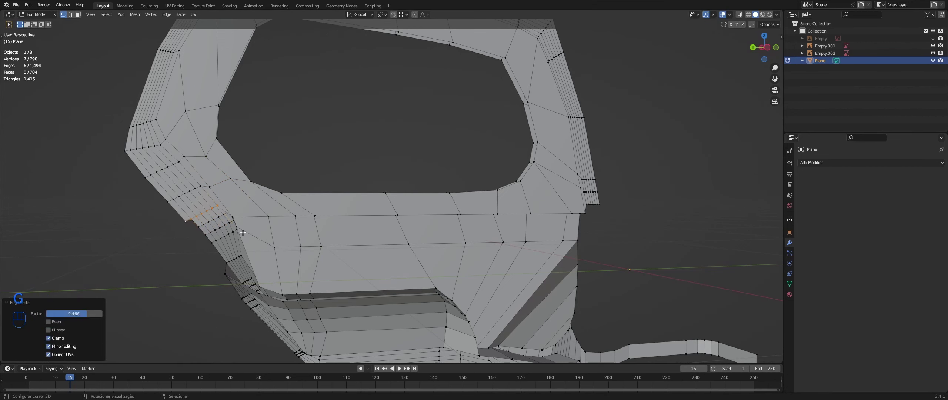
- Select the long edge run along the frame's bottom and slide it toward the large opening
{"action": "middle_click_drag", "start_coordinate": [240, 214], "coordinate": [262, 219]}
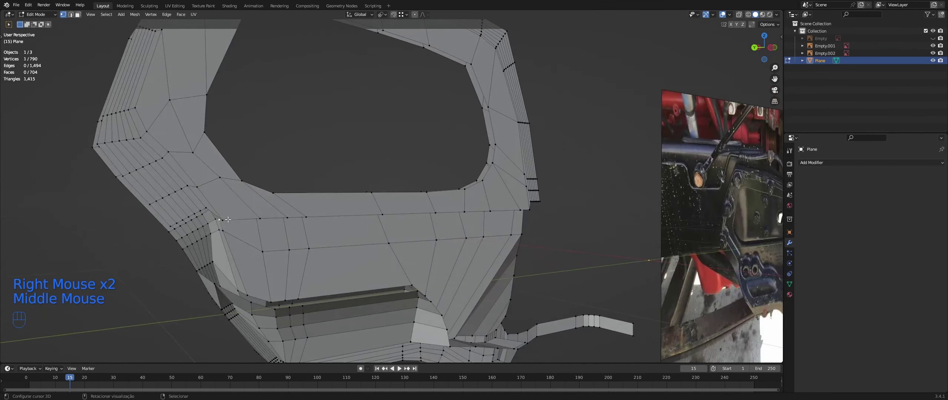
{"action": "right_click", "coordinate": [224, 220]}
{"action": "right_click", "coordinate": [261, 219], "text": "shift"}
{"action": "middle_click_drag", "start_coordinate": [330, 221], "coordinate": [357, 222]}
{"action": "middle_click_drag", "start_coordinate": [496, 223], "coordinate": [518, 223]}
{"action": "middle_click_drag", "start_coordinate": [494, 218], "coordinate": [607, 249]}
{"action": "right_click", "coordinate": [502, 217], "text": "ctrl"}
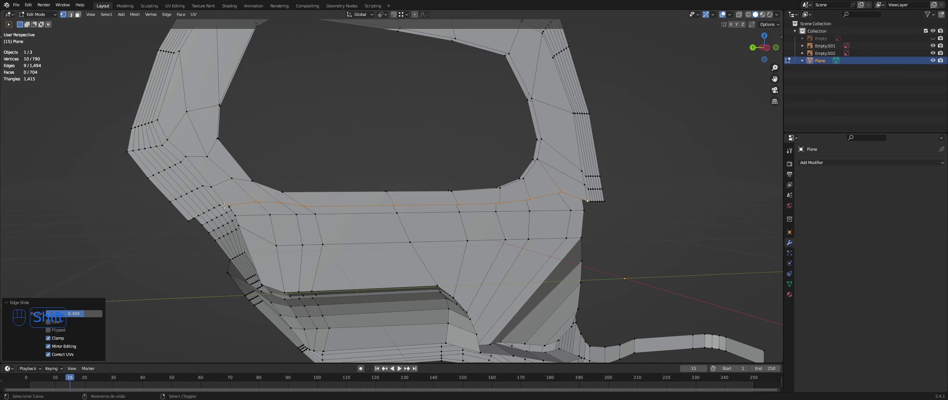
- Scale the short edge row at the frame's lower corner to 0 and merge its vertices into one
{"action": "type", "text": "0"}
{"action": "key", "text": "Return"}
{"action": "middle_click_drag", "start_coordinate": [234, 207], "coordinate": [355, 220]}
{"action": "scroll", "coordinate": [356, 220], "scroll_direction": "down", "scroll_amount": 1}
{"action": "middle_click_drag", "start_coordinate": [355, 220], "coordinate": [268, 226]}
{"action": "scroll", "coordinate": [371, 207], "scroll_direction": "down", "scroll_amount": 1}
{"action": "scroll", "coordinate": [341, 204], "scroll_direction": "up", "scroll_amount": 1}
{"action": "scroll", "coordinate": [326, 206], "scroll_direction": "up", "scroll_amount": 1}
{"action": "scroll", "coordinate": [275, 215], "scroll_direction": "up", "scroll_amount": 1}
{"action": "middle_click_drag", "start_coordinate": [268, 226], "coordinate": [263, 200]}
{"action": "left_click", "coordinate": [265, 198]}
{"action": "middle_click_drag", "start_coordinate": [263, 200], "coordinate": [261, 201], "text": "shift"}
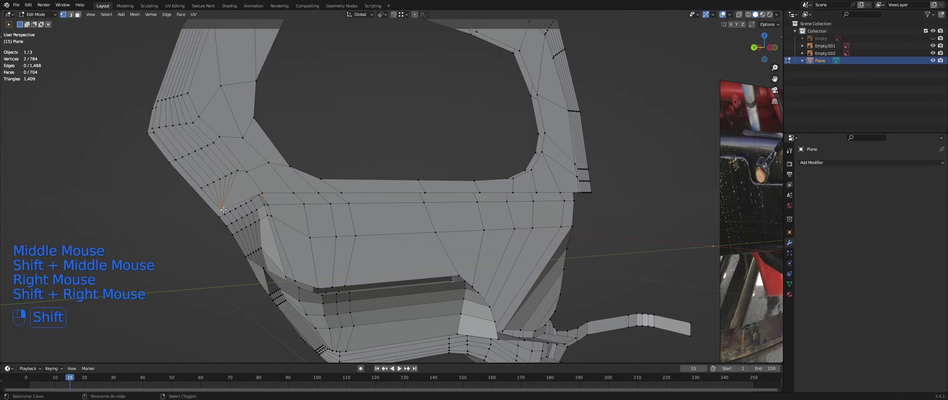
{"action": "right_click", "coordinate": [263, 265], "text": "shift"}
{"action": "middle_click_drag", "start_coordinate": [263, 264], "coordinate": [287, 255]}
{"action": "key", "text": "ctrl+z"}
{"action": "key", "text": "ctrl+z"}
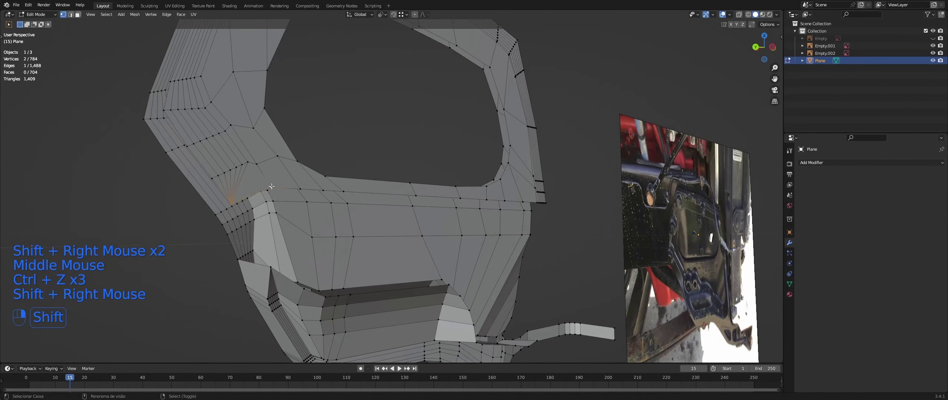
{"action": "right_click", "coordinate": [295, 284], "text": "shift"}
{"action": "middle_click_drag", "start_coordinate": [295, 284], "coordinate": [361, 296]}
{"action": "key", "text": "ctrl+z"}
- Select the short edge run at the outer end of the lower recess and slide it along its neighbouring edges
{"action": "right_click", "coordinate": [296, 265]}
{"action": "middle_click_drag", "start_coordinate": [296, 265], "coordinate": [305, 268]}
{"action": "middle_click_drag", "start_coordinate": [305, 268], "coordinate": [311, 293]}
{"action": "left_click", "coordinate": [266, 285]}
{"action": "right_click", "coordinate": [311, 274]}
{"action": "right_click", "coordinate": [292, 302]}
{"action": "scroll", "coordinate": [311, 292], "scroll_direction": "down", "scroll_amount": 1}
{"action": "middle_click_drag", "start_coordinate": [311, 292], "coordinate": [354, 315]}
{"action": "right_click", "coordinate": [353, 306], "text": "ctrl"}
{"action": "mouse_move", "coordinate": [354, 315]}
{"action": "middle_mouse_down"}
{"action": "mouse_move", "coordinate": [355, 333]}
{"action": "mouse_move", "coordinate": [352, 315]}
{"action": "middle_mouse_up"}
{"action": "middle_click_drag", "start_coordinate": [352, 314], "coordinate": [339, 281]}
{"action": "scroll", "coordinate": [344, 296], "scroll_direction": "up", "scroll_amount": 2}
{"action": "middle_click_drag", "start_coordinate": [338, 281], "coordinate": [336, 277]}
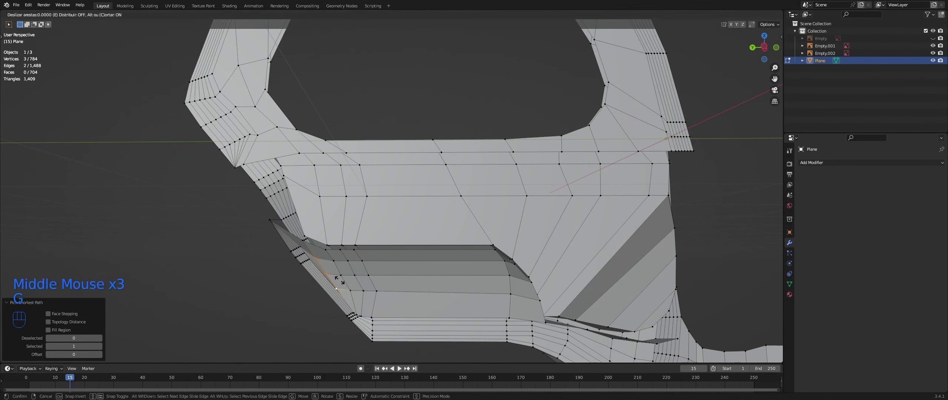
{"action": "left_click", "coordinate": [334, 281]}
- Move vertices on the curved end of the lower recess along X, one of them by about -0.018 m
{"action": "middle_click_drag", "start_coordinate": [334, 280], "coordinate": [392, 268]}
{"action": "right_click", "coordinate": [344, 282], "text": "shift"}
{"action": "right_click", "coordinate": [350, 283], "text": "shift"}
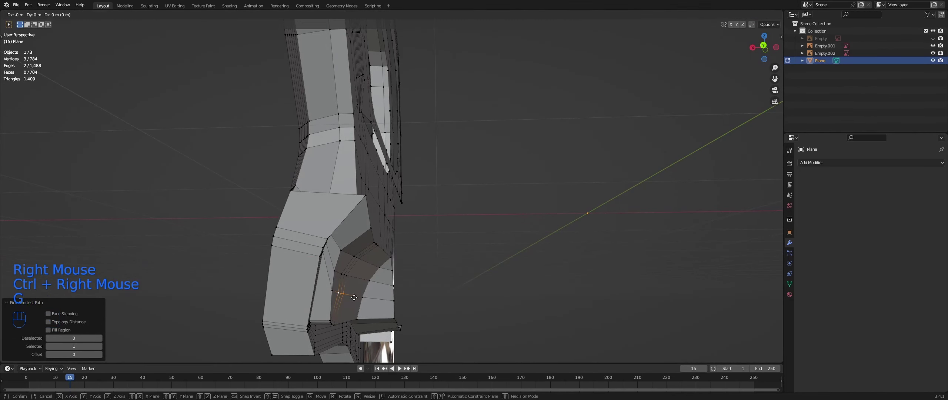
{"action": "middle_click_drag", "start_coordinate": [351, 297], "coordinate": [364, 279]}
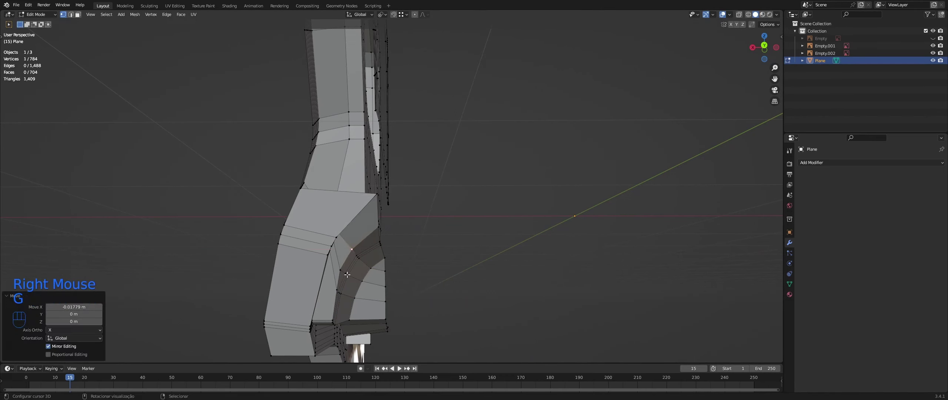
- Inspect the curved end of the lower recess in Object mode and from several angles
{"action": "right_click", "coordinate": [331, 291]}
{"action": "key", "text": "Tab"}
{"action": "middle_click_drag", "start_coordinate": [332, 291], "coordinate": [326, 319]}
{"action": "key", "text": "Tab"}
{"action": "middle_click_drag", "start_coordinate": [326, 319], "coordinate": [283, 270]}
{"action": "middle_click_drag", "start_coordinate": [283, 271], "coordinate": [315, 260]}
- Select two vertices at the lower recess's outer end, scale them to 0 along normal Z, and restore Global orientation
{"action": "right_click", "coordinate": [290, 241]}
{"action": "middle_click_drag", "start_coordinate": [315, 260], "coordinate": [418, 259], "text": "shift"}
{"action": "left_click", "coordinate": [368, 276]}
{"action": "right_click", "coordinate": [337, 195], "text": "shift"}
{"action": "middle_click_drag", "start_coordinate": [336, 194], "coordinate": [403, 4]}
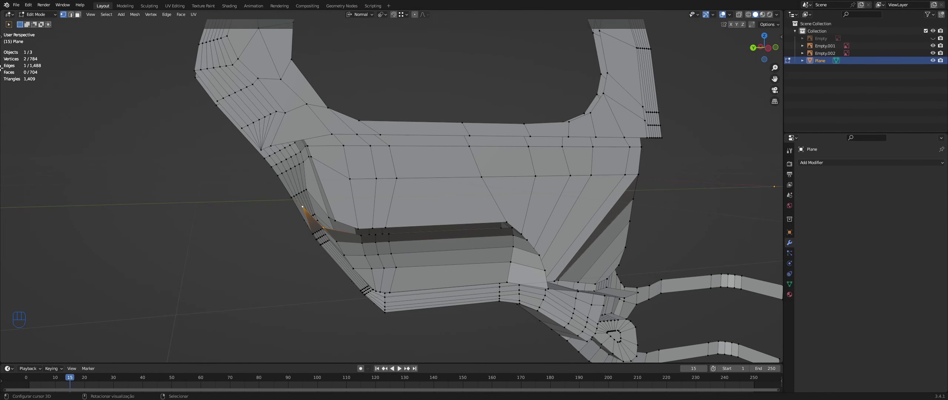
{"action": "middle_click_drag", "start_coordinate": [326, 229], "coordinate": [354, 211]}
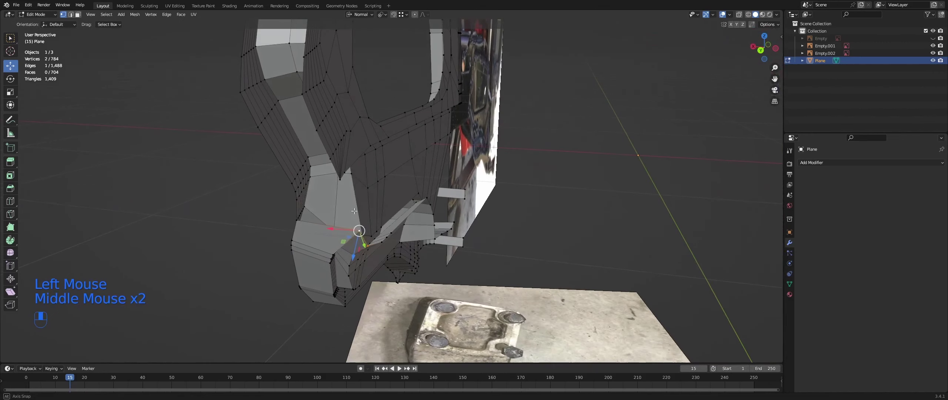
{"action": "key", "text": "a"}
{"action": "key", "text": "ctrl+z"}
{"action": "key", "text": "s"}
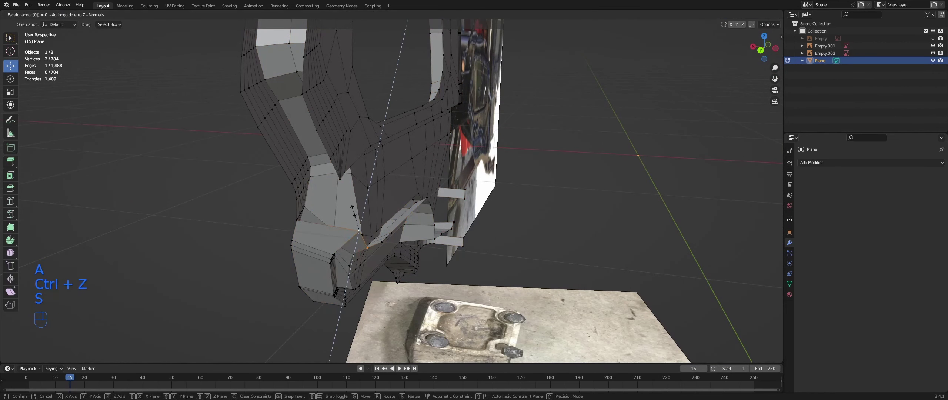
{"action": "key", "text": "z"}
{"action": "key", "text": "0"}
{"action": "key", "text": "Return"}
{"action": "middle_click_drag", "start_coordinate": [374, 215], "coordinate": [322, 183]}
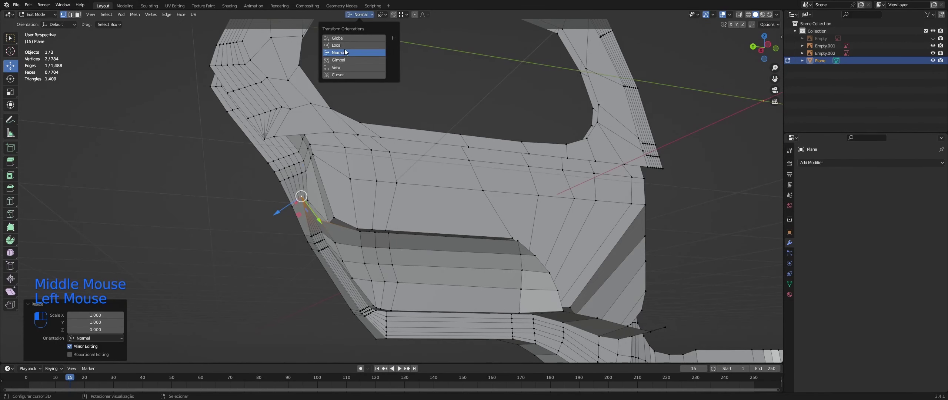
{"action": "left_click", "coordinate": [337, 38]}
- Try to fill a face between four vertices on the side joining the frame and the lower recess
{"action": "middle_click_drag", "start_coordinate": [333, 222], "coordinate": [350, 196]}
{"action": "right_click", "coordinate": [339, 244]}
{"action": "scroll", "coordinate": [348, 200], "scroll_direction": "up", "scroll_amount": 1}
{"action": "middle_click_drag", "start_coordinate": [350, 196], "coordinate": [342, 190]}
{"action": "middle_click_drag", "start_coordinate": [328, 147], "coordinate": [366, 146]}
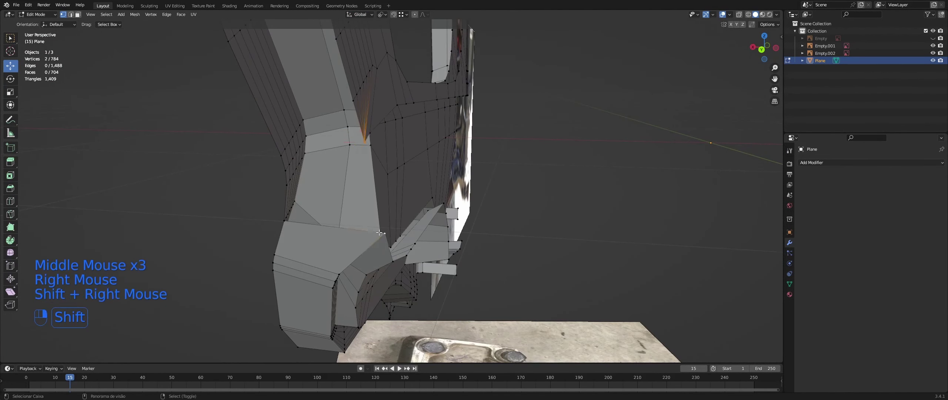
{"action": "middle_click_drag", "start_coordinate": [379, 232], "coordinate": [403, 221]}
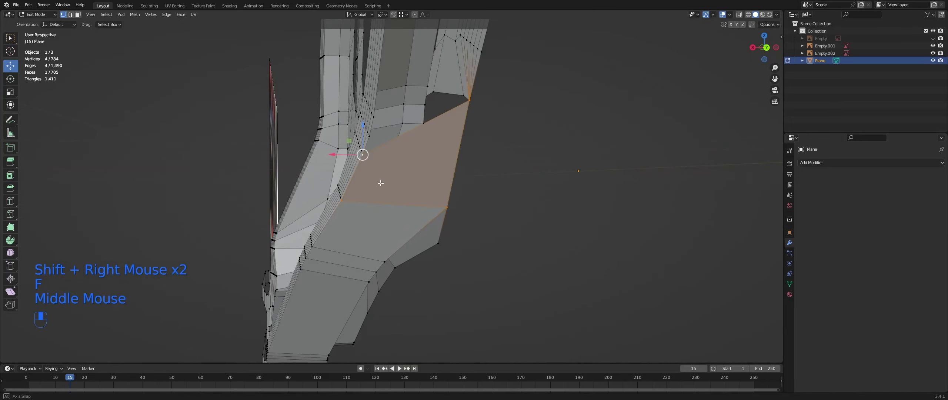
{"action": "middle_click_drag", "start_coordinate": [380, 183], "coordinate": [281, 133]}
{"action": "scroll", "coordinate": [372, 182], "scroll_direction": "down", "scroll_amount": 1}
{"action": "key", "text": "ctrl+z"}
{"action": "key", "text": "ctrl+z"}
- Circle-select the vertices along the frame's outer rim
{"action": "middle_click_drag", "start_coordinate": [270, 106], "coordinate": [279, 148], "text": "shift"}
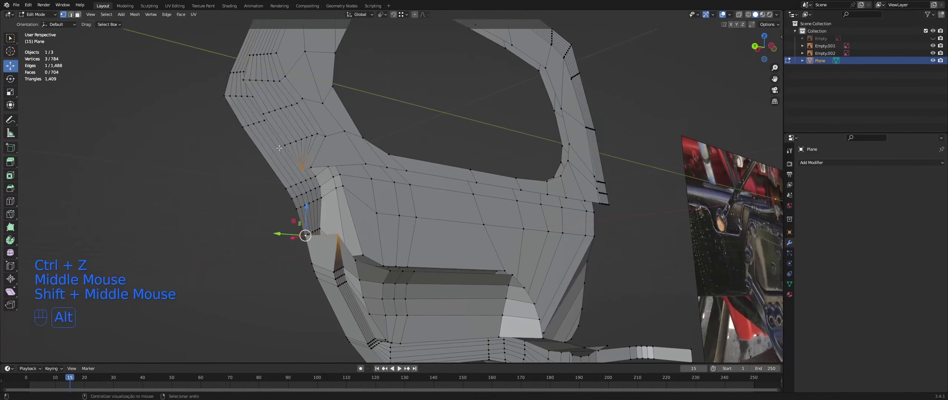
{"action": "scroll", "coordinate": [313, 171], "scroll_direction": "down", "scroll_amount": 1}
{"action": "middle_click_drag", "start_coordinate": [313, 171], "coordinate": [326, 189]}
{"action": "scroll", "coordinate": [326, 188], "scroll_direction": "down", "scroll_amount": 1}
{"action": "middle_click_drag", "start_coordinate": [326, 189], "coordinate": [367, 239]}
{"action": "scroll", "coordinate": [343, 210], "scroll_direction": "down", "scroll_amount": 1}
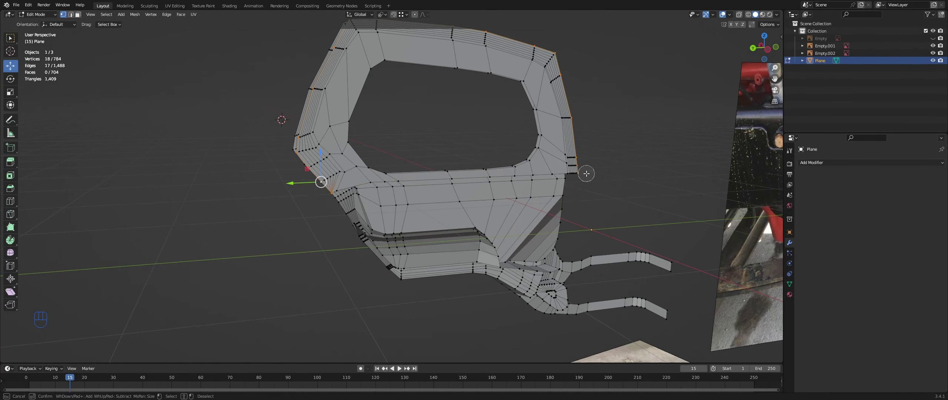
{"action": "middle_click_drag", "start_coordinate": [51, 66], "coordinate": [318, 188]}
{"action": "middle_click_drag", "start_coordinate": [318, 189], "coordinate": [472, 110]}
- In edge select mode, fill the first faces between the front and back rims along the frame's upper side
{"action": "scroll", "coordinate": [307, 190], "scroll_direction": "up", "scroll_amount": 1}
{"action": "scroll", "coordinate": [285, 237], "scroll_direction": "up", "scroll_amount": 1}
{"action": "key", "text": "2"}
{"action": "right_click", "coordinate": [453, 174], "text": "shift"}
{"action": "key", "text": "f"}
{"action": "right_click", "coordinate": [428, 96]}
{"action": "key", "text": "f"}
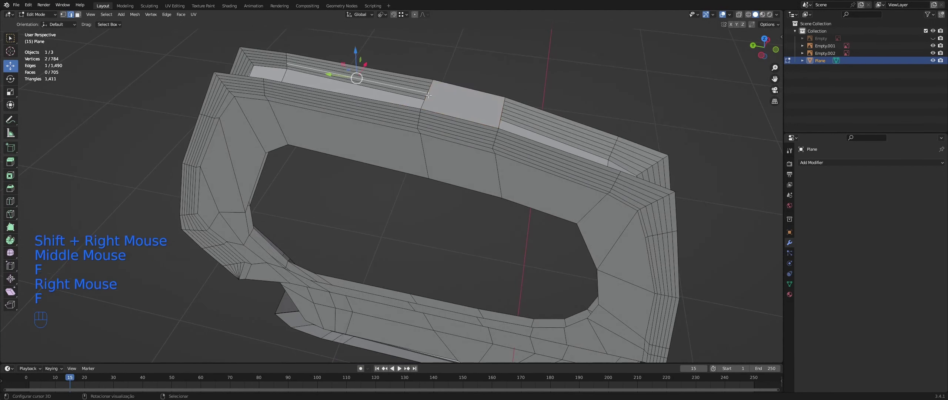
{"action": "key", "text": "f"}
- Continue filling faces between the front and back rims around the frame's corner and down its side
{"action": "middle_click_drag", "start_coordinate": [418, 194], "coordinate": [444, 185]}
{"action": "key", "text": "f"}
{"action": "key", "text": "f"}
{"action": "key", "text": "f"}
{"action": "key", "text": "f"}
{"action": "key", "text": "f"}
{"action": "middle_click_drag", "start_coordinate": [444, 185], "coordinate": [461, 194]}
{"action": "key", "text": "f"}
{"action": "middle_click_drag", "start_coordinate": [461, 194], "coordinate": [385, 178]}
{"action": "middle_click_drag", "start_coordinate": [385, 178], "coordinate": [351, 261]}
{"action": "scroll", "coordinate": [315, 228], "scroll_direction": "up", "scroll_amount": 2}
{"action": "key", "text": "f"}
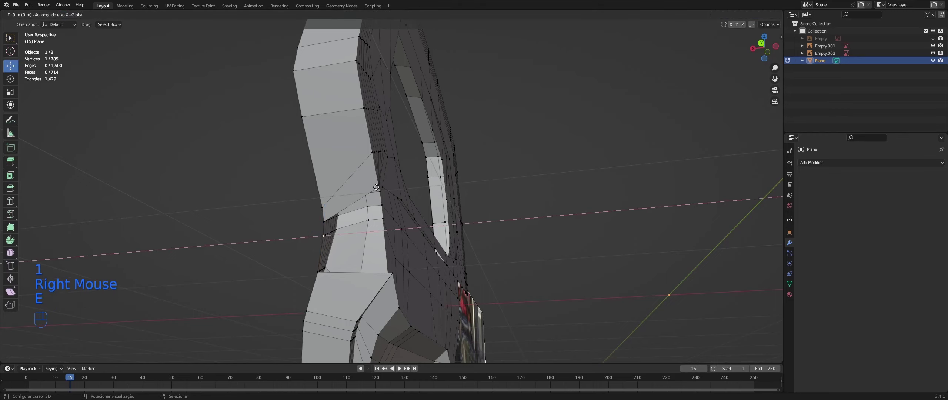
- Extrude a rim vertex along X at the frame's lower corner and fill the remaining gap with faces
{"action": "left_click", "coordinate": [376, 187], "text": "ctrl"}
{"action": "middle_click_drag", "start_coordinate": [372, 188], "coordinate": [258, 243]}
{"action": "right_click", "coordinate": [426, 185], "text": "ctrl"}
{"action": "key", "text": "f"}
{"action": "key", "text": "Tab"}
{"action": "key", "text": "Tab"}
- Slide vertices along their edges at the frame's lower corner, above the outer end of the recess
{"action": "right_click", "coordinate": [259, 242]}
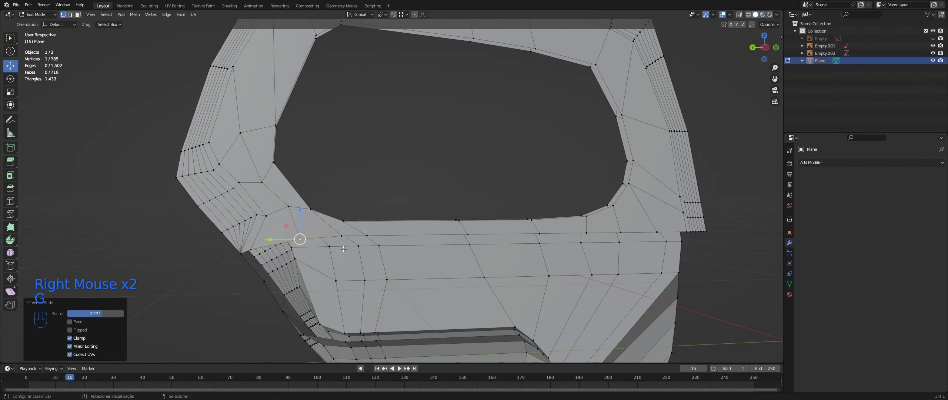
{"action": "scroll", "coordinate": [344, 249], "scroll_direction": "down", "scroll_amount": 1}
{"action": "middle_click_drag", "start_coordinate": [344, 249], "coordinate": [353, 249]}
{"action": "middle_click_drag", "start_coordinate": [354, 248], "coordinate": [361, 248]}
{"action": "scroll", "coordinate": [343, 249], "scroll_direction": "up", "scroll_amount": 1}
{"action": "right_click", "coordinate": [252, 251]}
{"action": "middle_click_drag", "start_coordinate": [252, 248], "coordinate": [255, 233]}
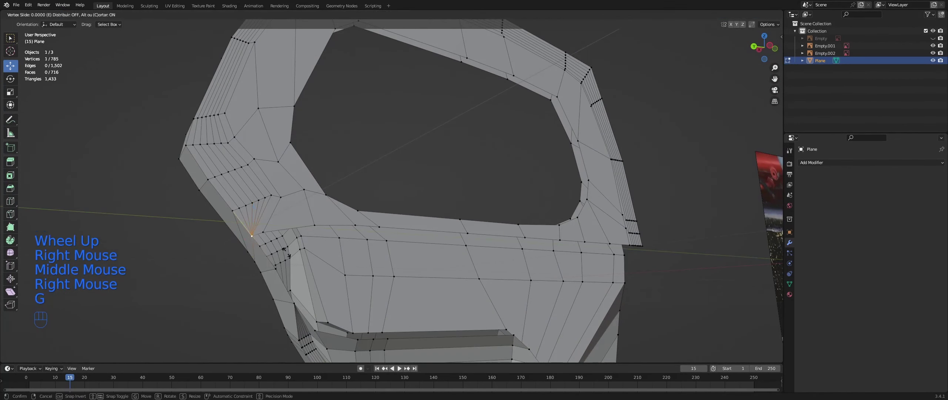
{"action": "middle_click_drag", "start_coordinate": [291, 267], "coordinate": [352, 204]}
- Examine the side edges and the lower recess from several angles
{"action": "scroll", "coordinate": [317, 205], "scroll_direction": "down", "scroll_amount": 1}
{"action": "mouse_move", "coordinate": [352, 204]}
{"action": "middle_mouse_down", "text": "shift"}
{"action": "mouse_move", "coordinate": [387, 201]}
{"action": "mouse_move", "coordinate": [370, 193]}
{"action": "mouse_move", "coordinate": [348, 215]}
{"action": "middle_mouse_up", "text": "shift"}
{"action": "middle_click_drag", "start_coordinate": [348, 215], "coordinate": [333, 230]}
{"action": "mouse_move", "coordinate": [333, 229]}
{"action": "middle_mouse_down", "text": "shift"}
{"action": "mouse_move", "coordinate": [320, 243]}
{"action": "mouse_move", "coordinate": [463, 237]}
{"action": "mouse_move", "coordinate": [339, 237]}
{"action": "middle_mouse_up", "text": "shift"}
{"action": "middle_click_drag", "start_coordinate": [338, 237], "coordinate": [281, 244], "text": "shift"}
{"action": "right_click", "coordinate": [317, 275]}
{"action": "middle_click_drag", "start_coordinate": [281, 244], "coordinate": [334, 230], "text": "shift"}
{"action": "middle_click_drag", "start_coordinate": [333, 229], "coordinate": [319, 256]}
- Switch to wireframe display and circle-select the geometry between the lower recess and the two arms
{"action": "mouse_move", "coordinate": [318, 255]}
{"action": "middle_mouse_down", "text": "shift"}
{"action": "mouse_move", "coordinate": [463, 232]}
{"action": "mouse_move", "coordinate": [466, 222]}
{"action": "middle_mouse_up", "text": "shift"}
{"action": "scroll", "coordinate": [464, 232], "scroll_direction": "down", "scroll_amount": 1}
{"action": "key", "text": "shift+z"}
{"action": "mouse_move", "coordinate": [467, 222]}
{"action": "middle_mouse_down"}
{"action": "mouse_move", "coordinate": [463, 207]}
{"action": "mouse_move", "coordinate": [459, 245]}
{"action": "middle_mouse_up"}
{"action": "right_click", "coordinate": [462, 207]}
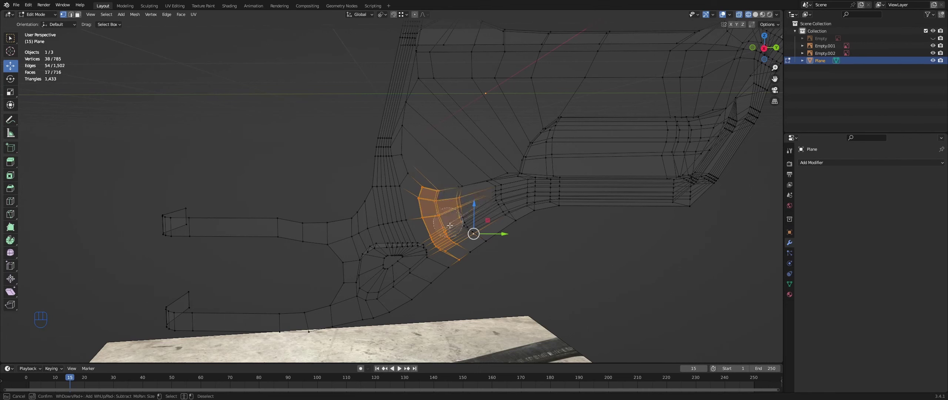
{"action": "scroll", "coordinate": [612, 132], "scroll_direction": "down", "scroll_amount": 2}
{"action": "mouse_move", "coordinate": [612, 133]}
{"action": "middle_mouse_down", "text": "shift"}
{"action": "mouse_move", "coordinate": [582, 180]}
{"action": "mouse_move", "coordinate": [548, 187]}
{"action": "middle_mouse_up", "text": "shift"}
{"action": "mouse_move", "coordinate": [548, 187]}
{"action": "middle_mouse_down"}
{"action": "mouse_move", "coordinate": [410, 193]}
{"action": "mouse_move", "coordinate": [477, 220]}
{"action": "middle_mouse_up"}
- Extend the circle selection across the whole lower recess to its outer end, and return to solid display
{"action": "key", "text": "shift+z"}
{"action": "key", "text": "shift+z"}
{"action": "key", "text": "c"}
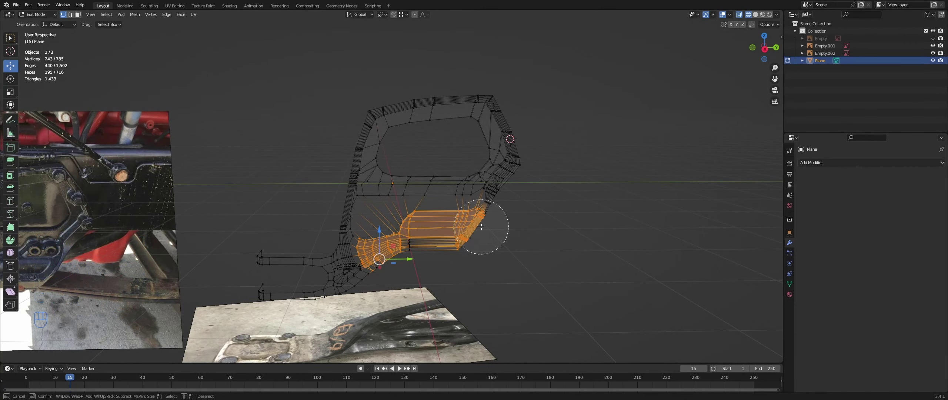
{"action": "left_click", "coordinate": [396, 256]}
{"action": "right_click", "coordinate": [397, 255]}
{"action": "mouse_move", "coordinate": [397, 256]}
{"action": "middle_mouse_down"}
{"action": "mouse_move", "coordinate": [432, 226]}
{"action": "mouse_move", "coordinate": [414, 216]}
{"action": "mouse_move", "coordinate": [377, 224]}
{"action": "mouse_move", "coordinate": [367, 238]}
{"action": "mouse_move", "coordinate": [429, 237]}
{"action": "middle_mouse_up"}
{"action": "scroll", "coordinate": [432, 226], "scroll_direction": "up", "scroll_amount": 1}
{"action": "key", "text": "shift+z"}
{"action": "key", "text": "shift+z"}
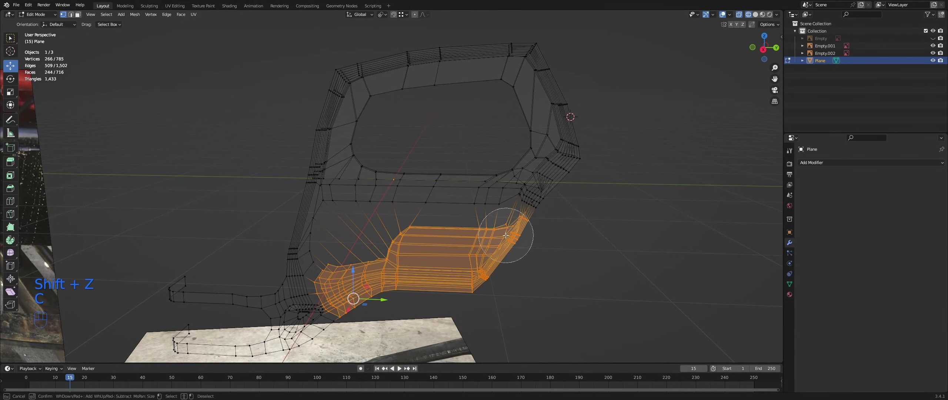
{"action": "middle_click_drag", "start_coordinate": [506, 236], "coordinate": [477, 184]}
{"action": "key", "text": "shift+z"}
- Duplicate the selected recess geometry about -0.742 m along X and mirror the copy on the global X axis
{"action": "left_click", "coordinate": [529, 204]}
{"action": "middle_click_drag", "start_coordinate": [529, 205], "coordinate": [528, 262]}
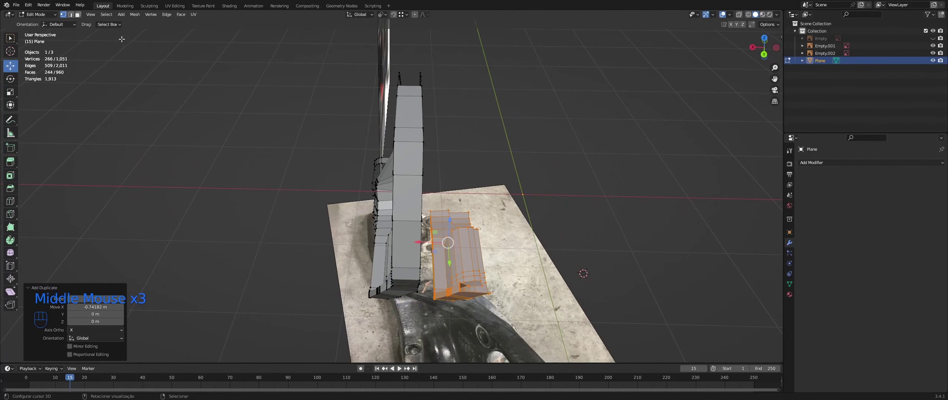
{"action": "left_click", "coordinate": [136, 16]}
{"action": "mouse_move", "coordinate": [161, 32]}
{"action": "left_click", "coordinate": [205, 40]}
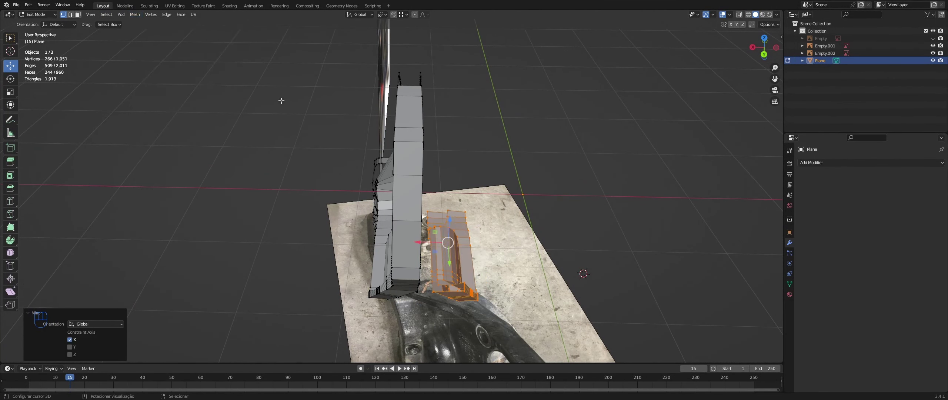
- Move the mirrored copy about -0.05 m along X and check it in Object mode
{"action": "middle_click_drag", "start_coordinate": [444, 208], "coordinate": [447, 183]}
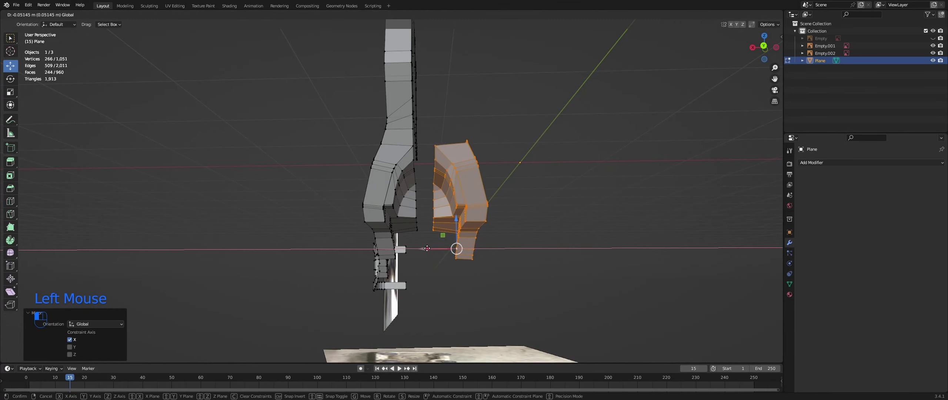
{"action": "left_click", "coordinate": [429, 250]}
{"action": "middle_click_drag", "start_coordinate": [429, 250], "coordinate": [372, 302]}
{"action": "scroll", "coordinate": [452, 245], "scroll_direction": "down", "scroll_amount": 3}
{"action": "scroll", "coordinate": [452, 255], "scroll_direction": "up", "scroll_amount": 2}
{"action": "key", "text": "Tab"}
{"action": "key", "text": "Tab"}
- Fill a row of faces bridging the gap between the original recess and its mirrored copy
{"action": "scroll", "coordinate": [452, 226], "scroll_direction": "up", "scroll_amount": 3}
{"action": "right_click", "coordinate": [432, 240], "text": "shift"}
{"action": "key", "text": "f"}
{"action": "key", "text": "f"}
{"action": "key", "text": "f"}
{"action": "middle_click_drag", "start_coordinate": [353, 258], "coordinate": [471, 228]}
{"action": "key", "text": "f"}
{"action": "key", "text": "f"}
{"action": "key", "text": "f"}
{"action": "key", "text": "f"}
{"action": "key", "text": "f"}
{"action": "middle_click_drag", "start_coordinate": [471, 227], "coordinate": [460, 257]}
{"action": "middle_click_drag", "start_coordinate": [460, 256], "coordinate": [459, 260]}
- Select the edge run across the frame below the large opening and extrude it about -0.642 m along X
{"action": "middle_click_drag", "start_coordinate": [324, 237], "coordinate": [326, 222]}
{"action": "right_click", "coordinate": [328, 218]}
{"action": "middle_click_drag", "start_coordinate": [328, 218], "coordinate": [296, 221]}
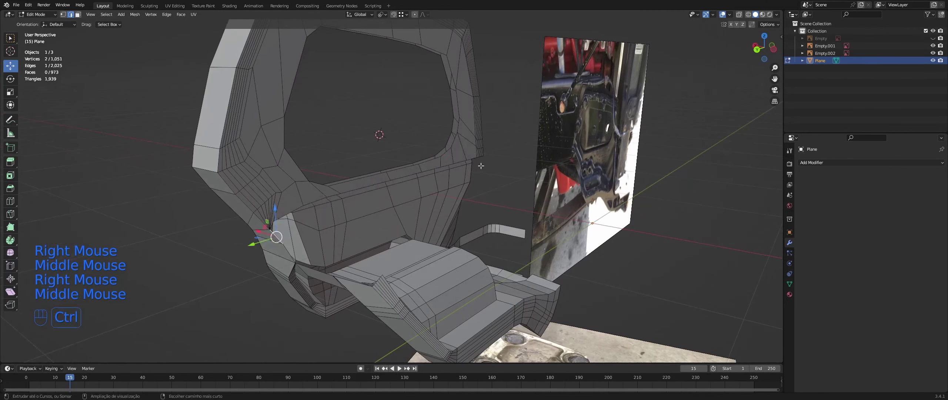
{"action": "right_click", "coordinate": [479, 165], "text": "ctrl"}
{"action": "middle_click_drag", "start_coordinate": [480, 165], "coordinate": [412, 175]}
{"action": "scroll", "coordinate": [412, 175], "scroll_direction": "up", "scroll_amount": 1}
{"action": "right_click", "coordinate": [477, 160], "text": "ctrl"}
{"action": "middle_click_drag", "start_coordinate": [478, 160], "coordinate": [521, 172]}
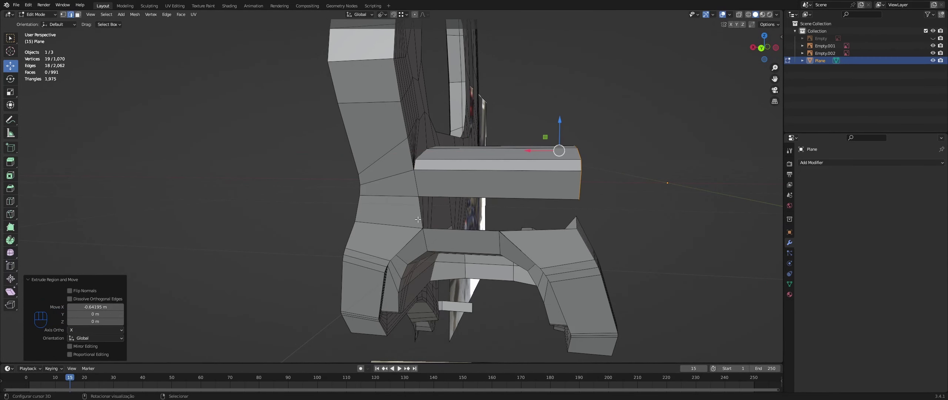
- Add a loop cut across the extruded section and fill the first face joining it to the recess below
{"action": "key", "text": "ctrl+r"}
{"action": "middle_click_drag", "start_coordinate": [494, 222], "coordinate": [371, 237]}
{"action": "left_click", "coordinate": [467, 255]}
{"action": "right_click", "coordinate": [467, 256]}
{"action": "key", "text": "f"}
{"action": "scroll", "coordinate": [388, 255], "scroll_direction": "down", "scroll_amount": 2}
{"action": "key", "text": "Tab"}
{"action": "scroll", "coordinate": [389, 256], "scroll_direction": "down", "scroll_amount": 2}
{"action": "key", "text": "Tab"}
- Fill further faces along the gap between the extruded section and the mirrored recess
{"action": "middle_click_drag", "start_coordinate": [371, 237], "coordinate": [351, 142], "text": "shift"}
{"action": "right_click", "coordinate": [343, 165]}
{"action": "key", "text": "f"}
{"action": "key", "text": "f"}
{"action": "middle_click_drag", "start_coordinate": [440, 185], "coordinate": [420, 196]}
{"action": "key", "text": "f"}
- Fill the remaining faces closing the gap below the extruded section and check the mesh in Object mode
{"action": "scroll", "coordinate": [418, 188], "scroll_direction": "up", "scroll_amount": 1}
{"action": "middle_click_drag", "start_coordinate": [420, 197], "coordinate": [457, 208]}
{"action": "key", "text": "f"}
{"action": "key", "text": "f"}
{"action": "key", "text": "f"}
{"action": "key", "text": "f"}
{"action": "middle_click_drag", "start_coordinate": [457, 207], "coordinate": [467, 264]}
{"action": "scroll", "coordinate": [469, 219], "scroll_direction": "down", "scroll_amount": 2}
{"action": "key", "text": "Tab"}
{"action": "scroll", "coordinate": [469, 237], "scroll_direction": "down", "scroll_amount": 1}
{"action": "middle_click_drag", "start_coordinate": [467, 264], "coordinate": [422, 218]}
{"action": "key", "text": "Tab"}
{"action": "scroll", "coordinate": [422, 218], "scroll_direction": "up", "scroll_amount": 1}
- Move the extruded section's lower outer edge about 0.165 m along X and the vertex below it about 0.038 m along X
{"action": "middle_click_drag", "start_coordinate": [423, 219], "coordinate": [437, 219]}
{"action": "middle_click_drag", "start_coordinate": [436, 219], "coordinate": [436, 174]}
{"action": "middle_click_drag", "start_coordinate": [437, 174], "coordinate": [474, 189], "text": "shift"}
{"action": "scroll", "coordinate": [462, 208], "scroll_direction": "up", "scroll_amount": 1}
{"action": "scroll", "coordinate": [452, 177], "scroll_direction": "up", "scroll_amount": 1}
{"action": "middle_click_drag", "start_coordinate": [474, 189], "coordinate": [493, 208]}
{"action": "middle_click_drag", "start_coordinate": [333, 218], "coordinate": [414, 231]}
{"action": "right_click", "coordinate": [410, 235]}
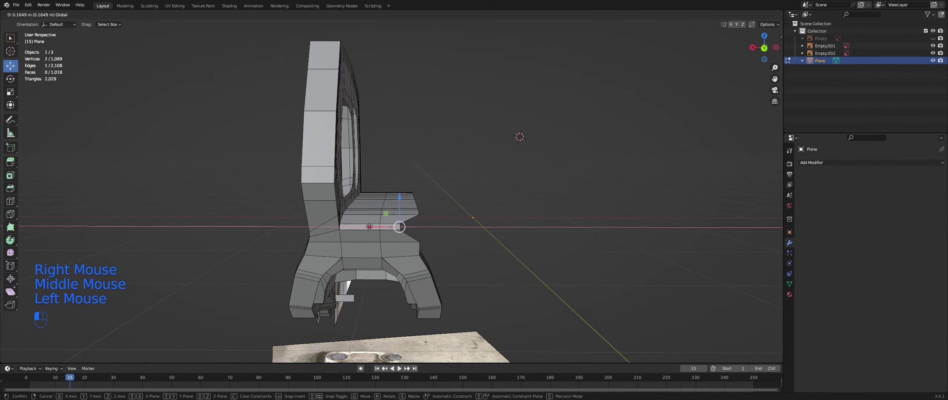
{"action": "left_click_drag", "start_coordinate": [369, 226], "coordinate": [369, 226]}
{"action": "scroll", "coordinate": [427, 257], "scroll_direction": "up", "scroll_amount": 1}
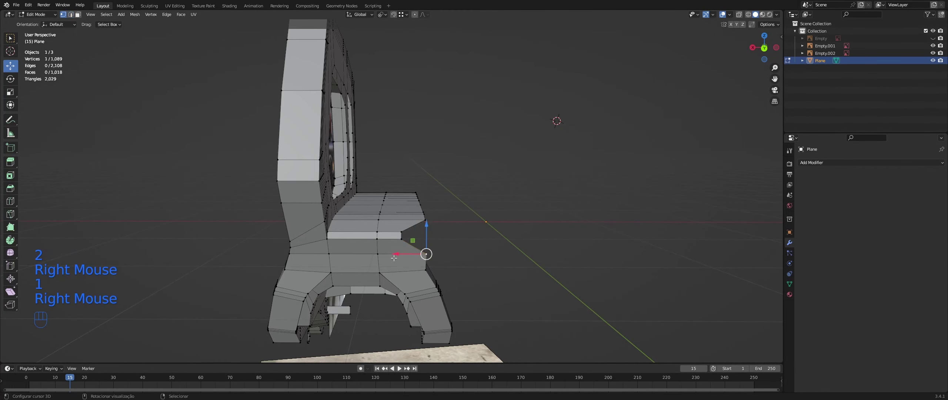
{"action": "middle_click_drag", "start_coordinate": [425, 220], "coordinate": [390, 241]}
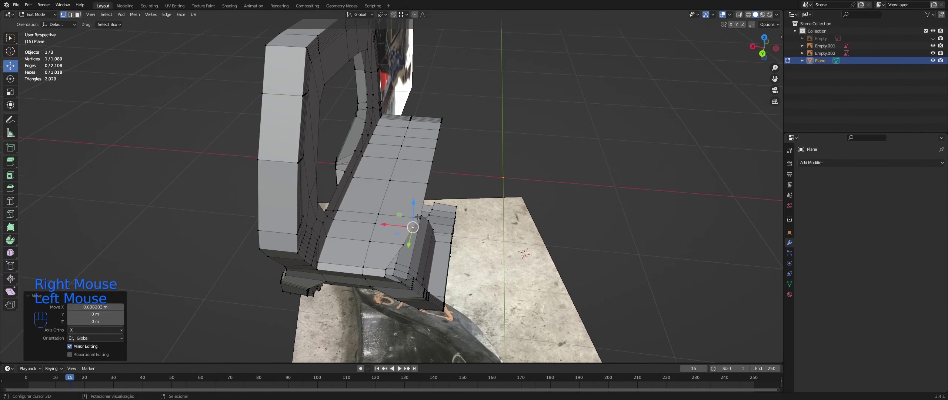
- Move the inner vertex near the opposite end of the extruded section along X
{"action": "middle_click_drag", "start_coordinate": [418, 216], "coordinate": [390, 217]}
{"action": "middle_click_drag", "start_coordinate": [388, 258], "coordinate": [356, 297]}
{"action": "middle_click_drag", "start_coordinate": [355, 296], "coordinate": [360, 266], "text": "shift"}
{"action": "middle_click_drag", "start_coordinate": [359, 267], "coordinate": [311, 267]}
{"action": "right_click", "coordinate": [433, 280]}
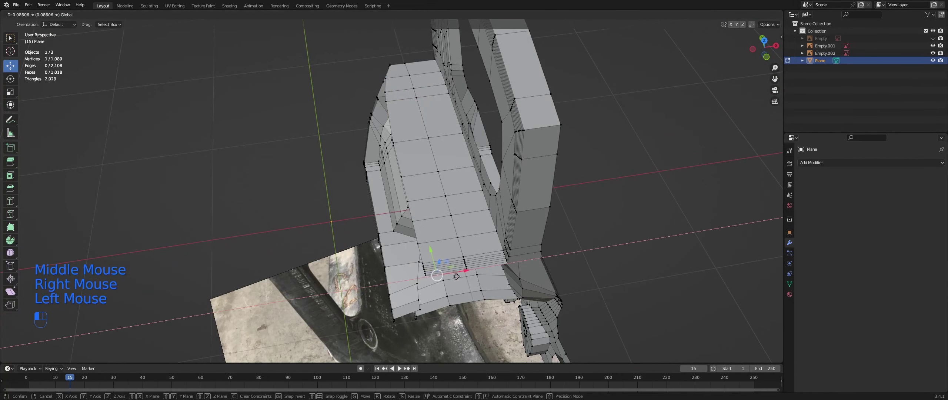
{"action": "left_click_drag", "start_coordinate": [456, 276], "coordinate": [444, 277]}
- Select the neighbouring vertices at that end of the extruded section and undo the last change
{"action": "scroll", "coordinate": [442, 275], "scroll_direction": "up", "scroll_amount": 1}
{"action": "middle_click_drag", "start_coordinate": [443, 274], "coordinate": [426, 276]}
{"action": "scroll", "coordinate": [426, 275], "scroll_direction": "up", "scroll_amount": 2}
{"action": "middle_click_drag", "start_coordinate": [426, 275], "coordinate": [413, 275]}
{"action": "right_click", "coordinate": [369, 287]}
{"action": "right_click", "coordinate": [377, 285]}
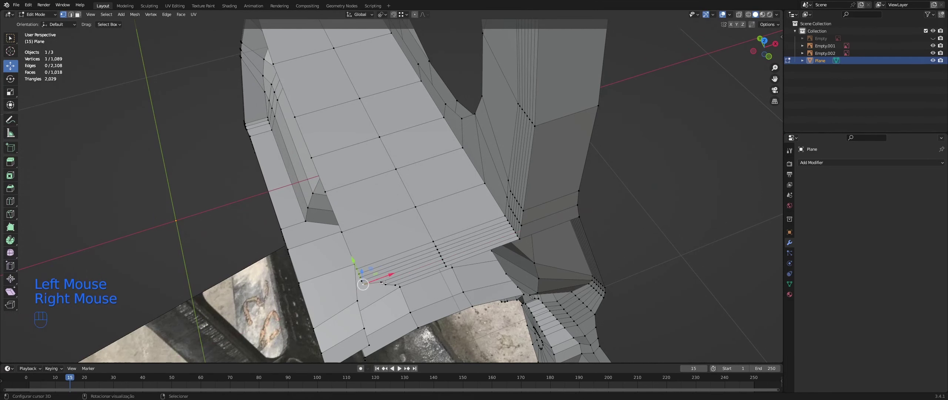
{"action": "key", "text": "ctrl+z"}
- Examine the open end of the extruded section and the existing leg with its arms from several angles
{"action": "middle_click_drag", "start_coordinate": [395, 279], "coordinate": [348, 259]}
{"action": "scroll", "coordinate": [348, 259], "scroll_direction": "down", "scroll_amount": 1}
{"action": "middle_click_drag", "start_coordinate": [433, 266], "coordinate": [470, 193], "text": "shift"}
{"action": "middle_click_drag", "start_coordinate": [469, 192], "coordinate": [452, 185]}
{"action": "middle_click_drag", "start_coordinate": [493, 237], "coordinate": [449, 178], "text": "shift"}
{"action": "middle_click_drag", "start_coordinate": [450, 177], "coordinate": [462, 193]}
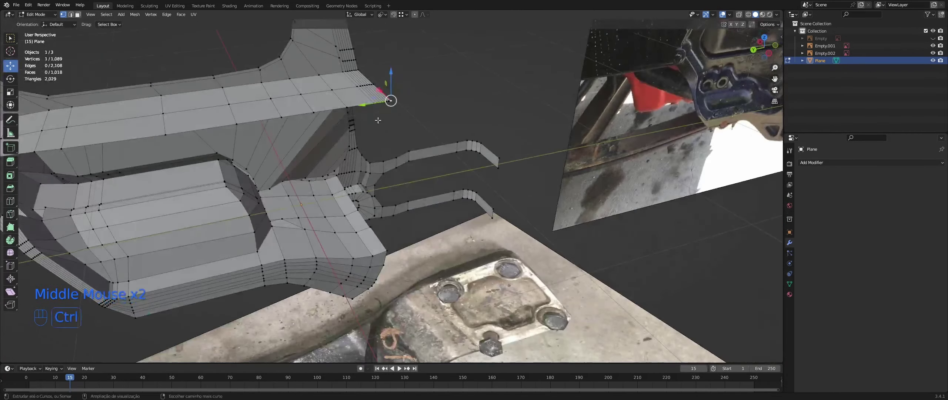
{"action": "right_click", "coordinate": [385, 103], "text": "ctrl"}
{"action": "middle_click_drag", "start_coordinate": [385, 106], "coordinate": [472, 167]}
{"action": "scroll", "coordinate": [472, 166], "scroll_direction": "down", "scroll_amount": 2}
{"action": "middle_click_drag", "start_coordinate": [472, 167], "coordinate": [437, 185]}
{"action": "middle_click_drag", "start_coordinate": [463, 200], "coordinate": [416, 206]}
{"action": "middle_click_drag", "start_coordinate": [416, 206], "coordinate": [370, 199]}
{"action": "middle_click_drag", "start_coordinate": [370, 200], "coordinate": [388, 237]}
{"action": "middle_click_drag", "start_coordinate": [389, 237], "coordinate": [377, 219]}
- Select the whole leg plate and its thin arms, including hidden vertices, in wireframe shading
{"action": "right_click", "coordinate": [394, 232]}
{"action": "middle_click_drag", "start_coordinate": [377, 219], "coordinate": [458, 274], "text": "shift"}
{"action": "key", "text": "shift+z"}
{"action": "key", "text": "shift+z"}
{"action": "right_click", "coordinate": [480, 258]}
{"action": "key", "text": "shift+z"}
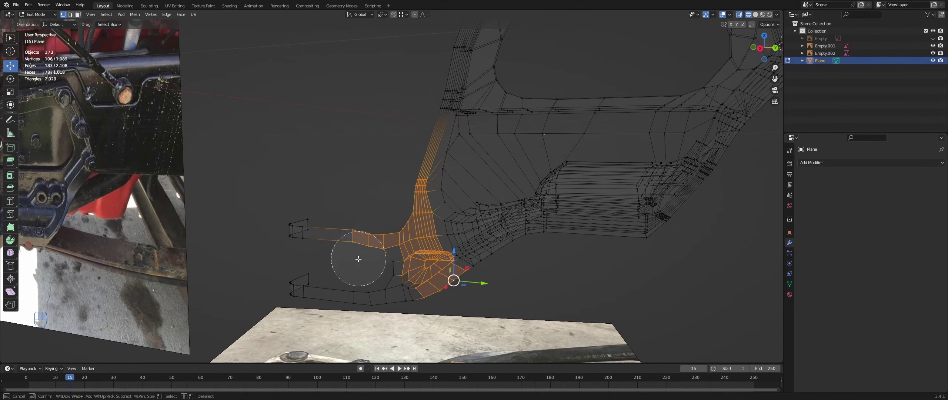
{"action": "key", "text": "shift+z"}
{"action": "middle_click_drag", "start_coordinate": [397, 294], "coordinate": [440, 318]}
{"action": "middle_click_drag", "start_coordinate": [441, 318], "coordinate": [455, 327]}
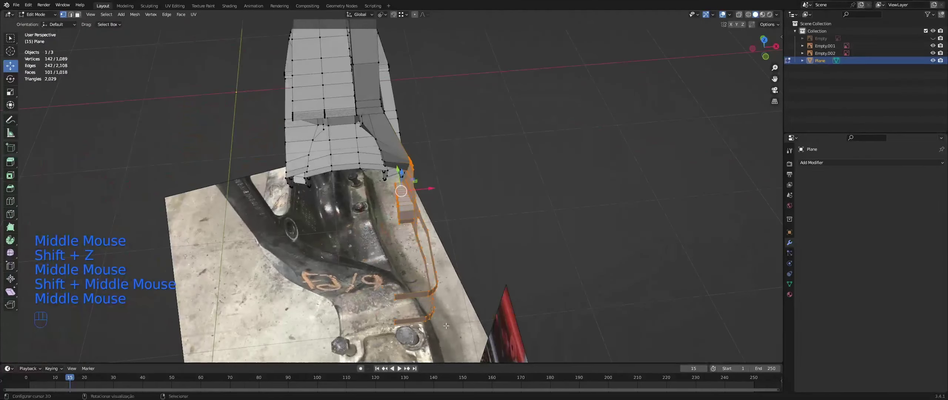
- Duplicate the selected leg and arms about -1.353 m along X and mirror the copy on the global X axis
{"action": "left_click", "coordinate": [295, 290]}
{"action": "middle_click_drag", "start_coordinate": [310, 287], "coordinate": [314, 286]}
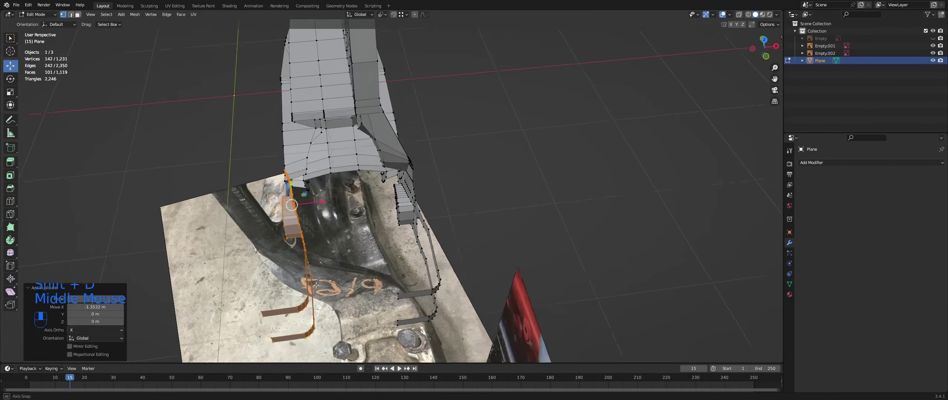
{"action": "left_click", "coordinate": [135, 15]}
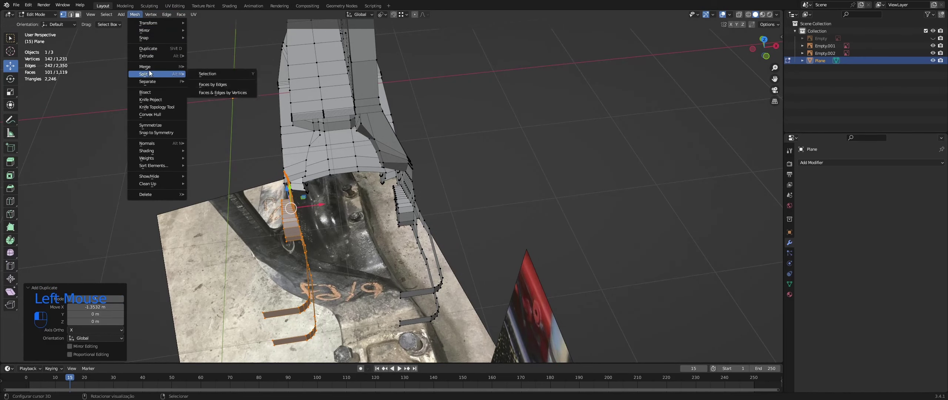
{"action": "left_click", "coordinate": [206, 41]}
- Move the mirrored leg copy about -0.157 m along X toward the outer side of the frame
{"action": "middle_click_drag", "start_coordinate": [206, 41], "coordinate": [289, 148]}
{"action": "middle_click_drag", "start_coordinate": [288, 148], "coordinate": [367, 162]}
{"action": "middle_click_drag", "start_coordinate": [367, 162], "coordinate": [377, 148], "text": "shift"}
{"action": "mouse_move", "coordinate": [377, 148]}
{"action": "middle_mouse_down"}
{"action": "mouse_move", "coordinate": [392, 156]}
{"action": "mouse_move", "coordinate": [381, 145]}
{"action": "middle_mouse_up"}
{"action": "middle_click_drag", "start_coordinate": [382, 144], "coordinate": [355, 122]}
{"action": "scroll", "coordinate": [370, 126], "scroll_direction": "up", "scroll_amount": 2}
{"action": "middle_click_drag", "start_coordinate": [355, 122], "coordinate": [344, 130]}
{"action": "middle_click_drag", "start_coordinate": [344, 130], "coordinate": [348, 140], "text": "shift"}
{"action": "middle_click_drag", "start_coordinate": [348, 140], "coordinate": [315, 193]}
{"action": "left_click_drag", "start_coordinate": [303, 202], "coordinate": [289, 211]}
- Fine-tune the mirrored leg's position along X against the frame's lower corner
{"action": "middle_click_drag", "start_coordinate": [289, 211], "coordinate": [316, 121]}
{"action": "scroll", "coordinate": [317, 119], "scroll_direction": "down", "scroll_amount": 1}
{"action": "middle_click_drag", "start_coordinate": [316, 121], "coordinate": [312, 123]}
{"action": "middle_click_drag", "start_coordinate": [312, 123], "coordinate": [301, 130]}
{"action": "middle_click_drag", "start_coordinate": [301, 130], "coordinate": [314, 144]}
{"action": "scroll", "coordinate": [303, 155], "scroll_direction": "up", "scroll_amount": 2}
{"action": "middle_click_drag", "start_coordinate": [315, 144], "coordinate": [320, 174]}
{"action": "scroll", "coordinate": [320, 174], "scroll_direction": "up", "scroll_amount": 2}
{"action": "middle_click_drag", "start_coordinate": [320, 174], "coordinate": [317, 183]}
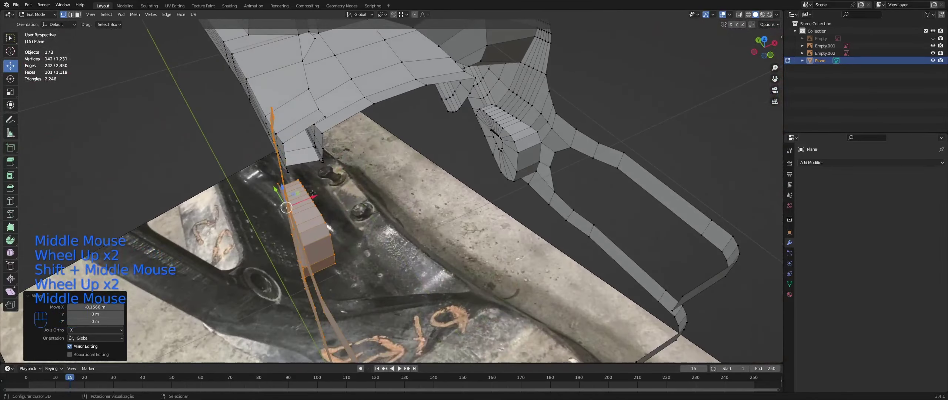
{"action": "left_click_drag", "start_coordinate": [320, 185], "coordinate": [321, 185]}
{"action": "middle_click_drag", "start_coordinate": [321, 184], "coordinate": [344, 211]}
{"action": "scroll", "coordinate": [333, 189], "scroll_direction": "down", "scroll_amount": 2}
{"action": "middle_click_drag", "start_coordinate": [345, 211], "coordinate": [314, 260]}
- Rip the thin arms off the mirrored leg plate where they join it
{"action": "right_click", "coordinate": [357, 219]}
{"action": "key", "text": "shift+z"}
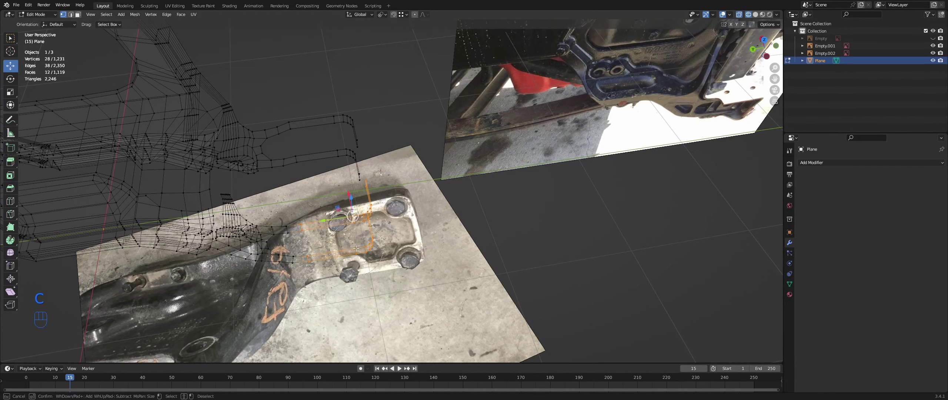
{"action": "key", "text": "shift+z"}
{"action": "middle_click_drag", "start_coordinate": [356, 248], "coordinate": [333, 244]}
{"action": "right_click", "coordinate": [302, 213], "text": "shift"}
{"action": "middle_click_drag", "start_coordinate": [303, 213], "coordinate": [304, 227]}
{"action": "key", "text": "v"}
{"action": "left_click", "coordinate": [302, 221]}
- Select the detached mirrored arms and place them facing the ends of the original arms
{"action": "right_click", "coordinate": [358, 218]}
{"action": "key", "text": "l"}
{"action": "middle_click_drag", "start_coordinate": [363, 255], "coordinate": [315, 202]}
{"action": "middle_click_drag", "start_coordinate": [314, 202], "coordinate": [296, 202]}
{"action": "scroll", "coordinate": [308, 202], "scroll_direction": "up", "scroll_amount": 1}
{"action": "scroll", "coordinate": [307, 201], "scroll_direction": "down", "scroll_amount": 2}
{"action": "mouse_move", "coordinate": [296, 201]}
{"action": "middle_mouse_down"}
{"action": "mouse_move", "coordinate": [344, 195]}
{"action": "mouse_move", "coordinate": [329, 224]}
{"action": "mouse_move", "coordinate": [414, 218]}
{"action": "middle_mouse_up"}
{"action": "scroll", "coordinate": [292, 202], "scroll_direction": "up", "scroll_amount": 1}
{"action": "scroll", "coordinate": [318, 198], "scroll_direction": "up", "scroll_amount": 1}
{"action": "scroll", "coordinate": [318, 198], "scroll_direction": "up", "scroll_amount": 1}
{"action": "scroll", "coordinate": [344, 194], "scroll_direction": "up", "scroll_amount": 1}
{"action": "key", "text": "shift+z"}
{"action": "key", "text": "shift+z"}
{"action": "scroll", "coordinate": [463, 211], "scroll_direction": "down", "scroll_amount": 1}
{"action": "mouse_move", "coordinate": [415, 219]}
{"action": "middle_mouse_down"}
{"action": "mouse_move", "coordinate": [463, 211]}
{"action": "mouse_move", "coordinate": [445, 200]}
{"action": "mouse_move", "coordinate": [426, 207]}
{"action": "middle_mouse_up"}
{"action": "middle_click_drag", "start_coordinate": [425, 208], "coordinate": [400, 196]}
{"action": "middle_click_drag", "start_coordinate": [400, 196], "coordinate": [370, 222], "text": "shift"}
- Select the mirrored leg plate without the detached arms and rotate it about 12.8° around the global Z axis
{"action": "right_click", "coordinate": [368, 172]}
{"action": "scroll", "coordinate": [355, 148], "scroll_direction": "up", "scroll_amount": 3}
{"action": "middle_click_drag", "start_coordinate": [371, 222], "coordinate": [367, 238]}
{"action": "key", "text": "l"}
{"action": "right_click", "coordinate": [274, 229], "text": "shift"}
{"action": "right_click", "coordinate": [258, 231], "text": "shift"}
{"action": "middle_click_drag", "start_coordinate": [258, 232], "coordinate": [237, 247], "text": "shift"}
{"action": "middle_click_drag", "start_coordinate": [237, 247], "coordinate": [220, 260], "text": "shift"}
{"action": "middle_click_drag", "start_coordinate": [334, 259], "coordinate": [281, 296]}
{"action": "middle_click_drag", "start_coordinate": [282, 296], "coordinate": [300, 331], "text": "shift"}
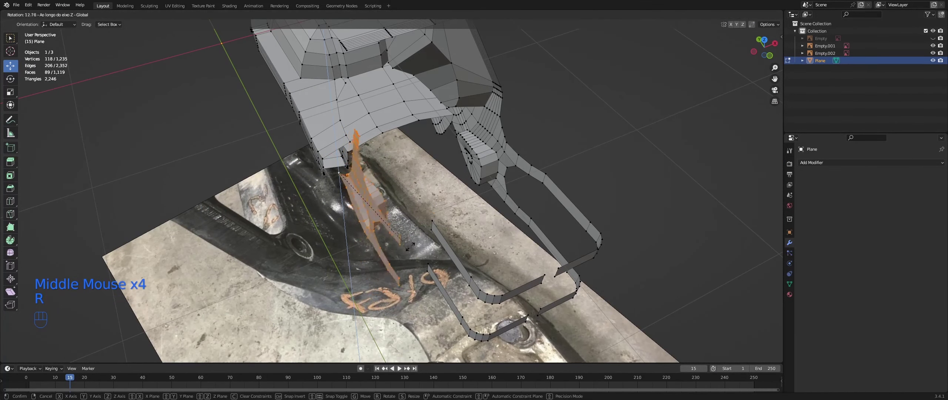
{"action": "left_click", "coordinate": [415, 221]}
- Place the rotated leg plate against the frame's lower corner and check its fit from several angles
{"action": "middle_click_drag", "start_coordinate": [415, 221], "coordinate": [368, 244]}
{"action": "left_click", "coordinate": [273, 244]}
{"action": "scroll", "coordinate": [365, 216], "scroll_direction": "down", "scroll_amount": 1}
{"action": "middle_click_drag", "start_coordinate": [368, 244], "coordinate": [345, 249], "text": "shift"}
{"action": "middle_click_drag", "start_coordinate": [344, 248], "coordinate": [315, 207], "text": "shift"}
{"action": "middle_click_drag", "start_coordinate": [315, 207], "coordinate": [407, 186]}
{"action": "middle_click_drag", "start_coordinate": [407, 186], "coordinate": [426, 174]}
{"action": "middle_click_drag", "start_coordinate": [426, 174], "coordinate": [499, 167], "text": "shift"}
{"action": "middle_click_drag", "start_coordinate": [500, 166], "coordinate": [587, 156]}
- Select paths of faces around the underside of the frame's lower corner
{"action": "middle_click_drag", "start_coordinate": [452, 214], "coordinate": [261, 259]}
{"action": "right_click", "coordinate": [419, 197], "text": "shift"}
{"action": "middle_click_drag", "start_coordinate": [261, 260], "coordinate": [289, 219], "text": "shift"}
{"action": "right_click", "coordinate": [258, 226], "text": "shift"}
{"action": "right_click", "coordinate": [289, 219], "text": "shift"}
{"action": "middle_click_drag", "start_coordinate": [289, 218], "coordinate": [474, 241]}
{"action": "right_click", "coordinate": [389, 188], "text": "ctrl"}
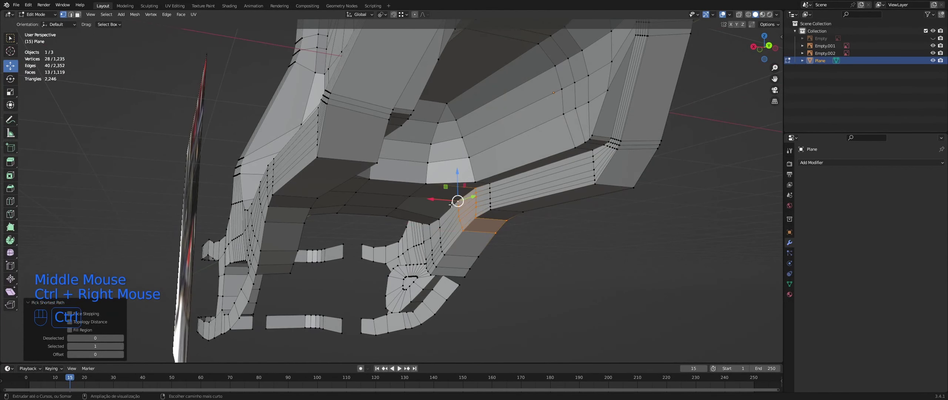
{"action": "middle_click_drag", "start_coordinate": [452, 204], "coordinate": [435, 227]}
{"action": "right_click", "coordinate": [472, 256], "text": "ctrl"}
- Extend the face selection along the outer edge and end of the frame's lower corner
{"action": "middle_click_drag", "start_coordinate": [473, 256], "coordinate": [432, 223]}
{"action": "right_click", "coordinate": [298, 261], "text": "ctrl"}
{"action": "right_click", "coordinate": [318, 242], "text": "shift"}
{"action": "right_click", "coordinate": [411, 217], "text": "ctrl"}
{"action": "right_click", "coordinate": [441, 223], "text": "ctrl"}
{"action": "right_click", "coordinate": [477, 277], "text": "ctrl"}
{"action": "middle_click_drag", "start_coordinate": [477, 277], "coordinate": [401, 321]}
{"action": "right_click", "coordinate": [326, 275], "text": "ctrl"}
{"action": "right_click", "coordinate": [396, 202], "text": "shift"}
{"action": "right_click", "coordinate": [395, 201], "text": "shift"}
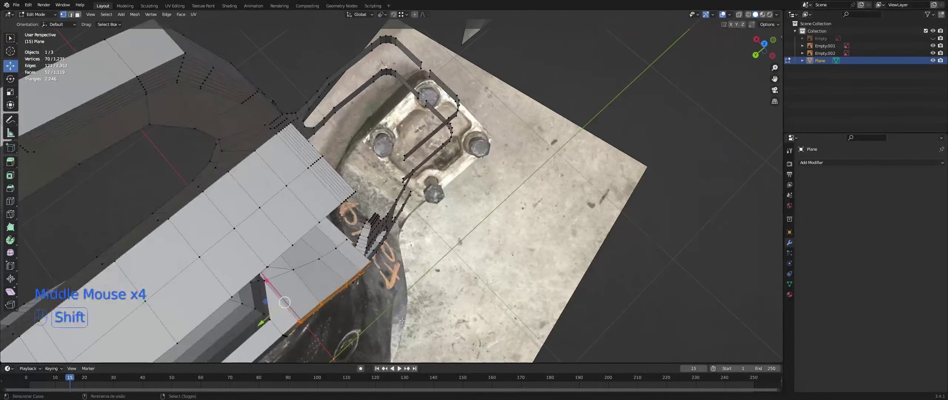
{"action": "right_click", "coordinate": [478, 291]}
- Add the remaining top faces of the lower corner to the selection and try to rotate it
{"action": "middle_click_drag", "start_coordinate": [267, 262], "coordinate": [259, 263]}
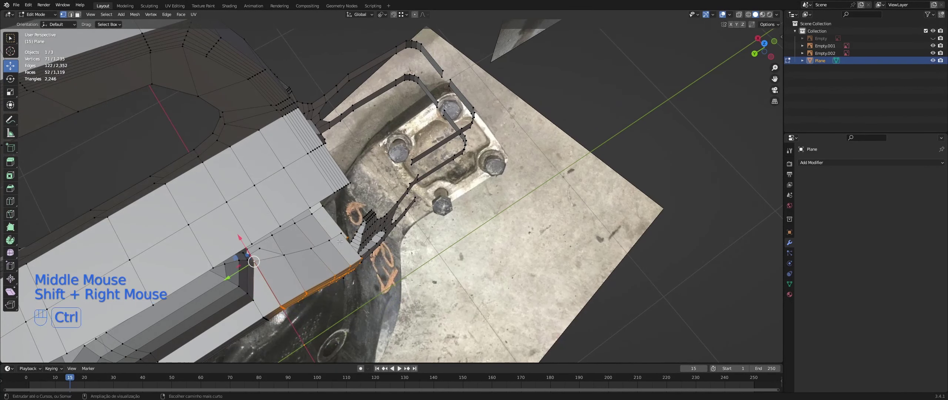
{"action": "key", "text": "shift+z"}
{"action": "key", "text": "shift+z"}
{"action": "key", "text": "shift+z"}
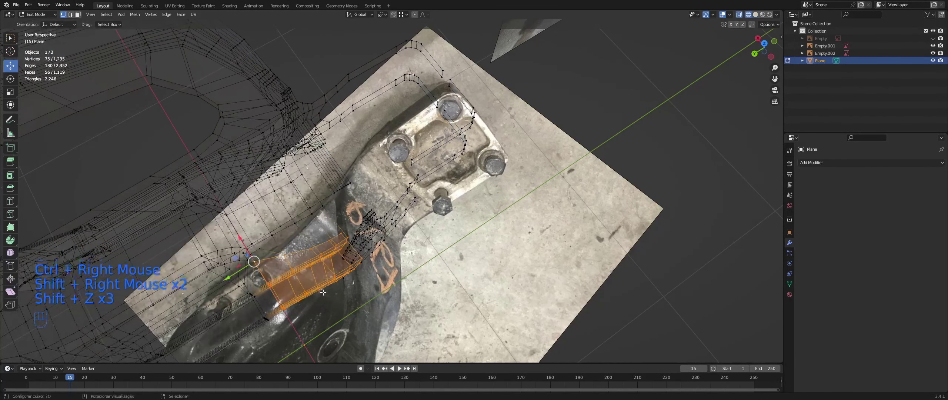
{"action": "left_click", "coordinate": [421, 272]}
{"action": "key", "text": "shift+z"}
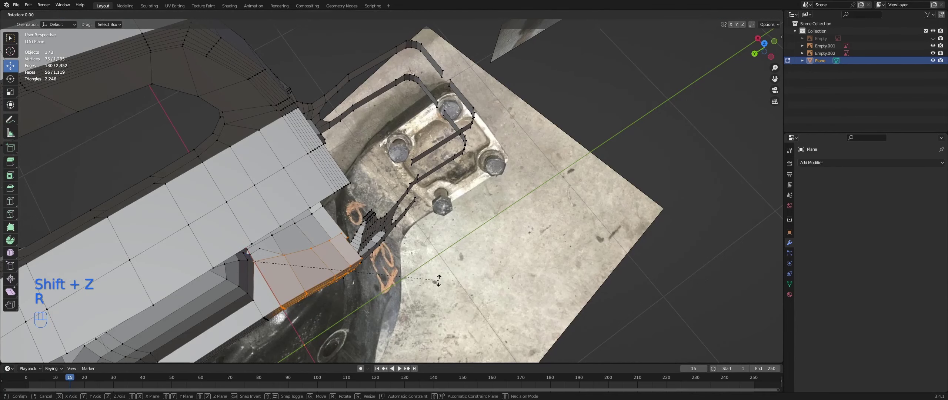
{"action": "left_click", "coordinate": [414, 269]}
- Try filling the gap between the frame's lower corner and the leg plate with a run of faces
{"action": "middle_click_drag", "start_coordinate": [415, 269], "coordinate": [311, 254]}
{"action": "right_click", "coordinate": [310, 297]}
{"action": "right_click", "coordinate": [325, 282]}
{"action": "right_click", "coordinate": [326, 279], "text": "shift"}
{"action": "key", "text": "f"}
{"action": "key", "text": "f"}
{"action": "key", "text": "f"}
{"action": "key", "text": "f"}
{"action": "middle_click_drag", "start_coordinate": [333, 296], "coordinate": [327, 292]}
{"action": "key", "text": "f"}
{"action": "middle_click_drag", "start_coordinate": [328, 292], "coordinate": [392, 282]}
- Circle-select the leg plate in see-through view and try rotating it around the global Z axis
{"action": "middle_click_drag", "start_coordinate": [366, 266], "coordinate": [325, 321]}
{"action": "right_click", "coordinate": [351, 246]}
{"action": "right_click", "coordinate": [348, 265], "text": "shift"}
{"action": "scroll", "coordinate": [349, 267], "scroll_direction": "up", "scroll_amount": 1}
{"action": "mouse_move", "coordinate": [358, 247]}
{"action": "middle_mouse_down"}
{"action": "mouse_move", "coordinate": [276, 360]}
{"action": "mouse_move", "coordinate": [332, 323]}
{"action": "middle_mouse_up"}
{"action": "key", "text": "shift+z"}
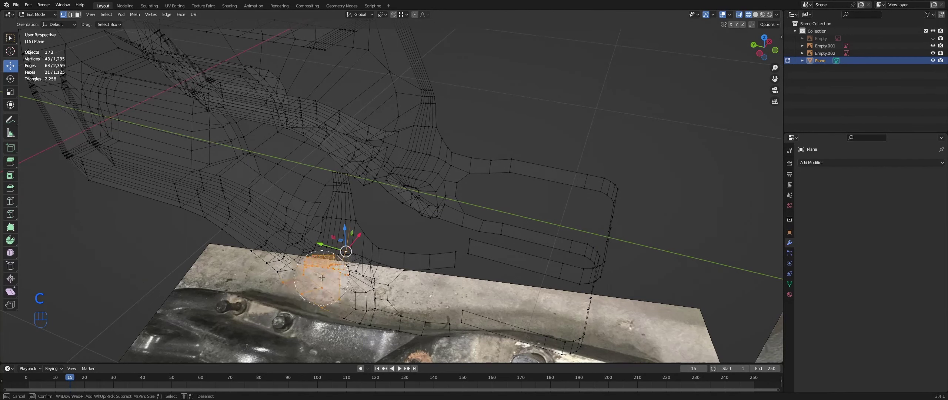
{"action": "middle_click_drag", "start_coordinate": [341, 195], "coordinate": [346, 241]}
{"action": "key", "text": "c"}
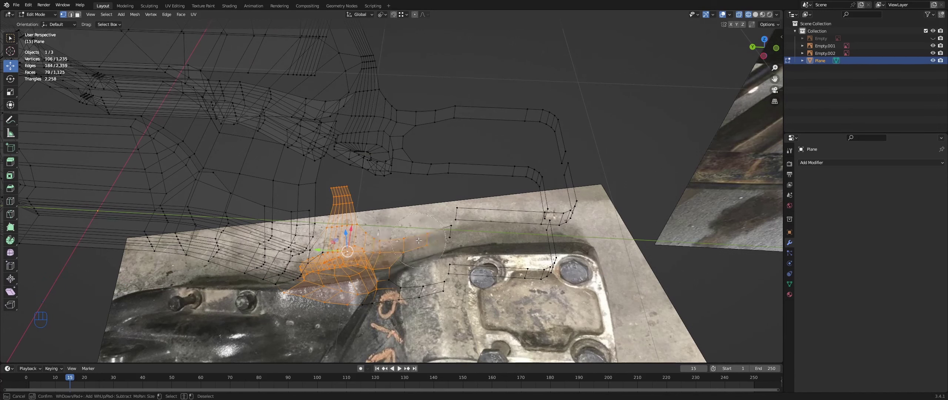
{"action": "left_click", "coordinate": [345, 254]}
{"action": "right_click", "coordinate": [345, 254]}
{"action": "key", "text": "shift+z"}
{"action": "mouse_move", "coordinate": [346, 254]}
{"action": "middle_mouse_down"}
{"action": "mouse_move", "coordinate": [347, 241]}
{"action": "mouse_move", "coordinate": [333, 251]}
{"action": "middle_mouse_up"}
{"action": "mouse_move", "coordinate": [348, 237]}
{"action": "middle_mouse_down"}
{"action": "mouse_move", "coordinate": [326, 251]}
{"action": "mouse_move", "coordinate": [300, 241]}
{"action": "mouse_move", "coordinate": [326, 241]}
{"action": "mouse_move", "coordinate": [325, 260]}
{"action": "middle_mouse_up"}
{"action": "scroll", "coordinate": [326, 241], "scroll_direction": "up", "scroll_amount": 1}
{"action": "key", "text": "r"}
{"action": "key", "text": "z"}
{"action": "left_click", "coordinate": [318, 267]}
- Try moving the leg plate about 0.024 m along X and check its fit against the arms
{"action": "scroll", "coordinate": [301, 353], "scroll_direction": "down", "scroll_amount": 2}
{"action": "middle_click_drag", "start_coordinate": [310, 334], "coordinate": [364, 319]}
{"action": "key", "text": "Tab"}
{"action": "scroll", "coordinate": [348, 342], "scroll_direction": "down", "scroll_amount": 2}
{"action": "key", "text": "Tab"}
{"action": "left_click_drag", "start_coordinate": [352, 313], "coordinate": [344, 310]}
{"action": "middle_click_drag", "start_coordinate": [366, 311], "coordinate": [292, 296]}
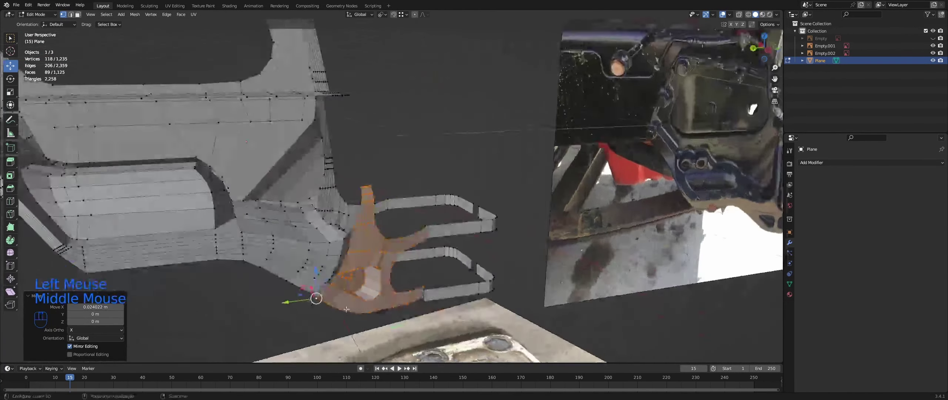
{"action": "middle_click_drag", "start_coordinate": [355, 293], "coordinate": [319, 304]}
- Undo the recent leg plate moves, rotations and filled faces back to the unrotated, unattached plate
{"action": "middle_click_drag", "start_coordinate": [319, 304], "coordinate": [333, 287], "text": "shift"}
{"action": "scroll", "coordinate": [334, 286], "scroll_direction": "up", "scroll_amount": 1}
{"action": "middle_click_drag", "start_coordinate": [333, 287], "coordinate": [418, 217]}
{"action": "scroll", "coordinate": [333, 290], "scroll_direction": "up", "scroll_amount": 1}
{"action": "key", "text": "ctrl+z"}
{"action": "key", "text": "ctrl+z"}
{"action": "key", "text": "ctrl+z"}
{"action": "key", "text": "ctrl+z"}
{"action": "scroll", "coordinate": [465, 214], "scroll_direction": "down", "scroll_amount": 3}
{"action": "key", "text": "Tab"}
{"action": "middle_click_drag", "start_coordinate": [419, 217], "coordinate": [370, 195]}
{"action": "key", "text": "Tab"}
{"action": "scroll", "coordinate": [374, 243], "scroll_direction": "up", "scroll_amount": 1}
{"action": "scroll", "coordinate": [383, 218], "scroll_direction": "up", "scroll_amount": 2}
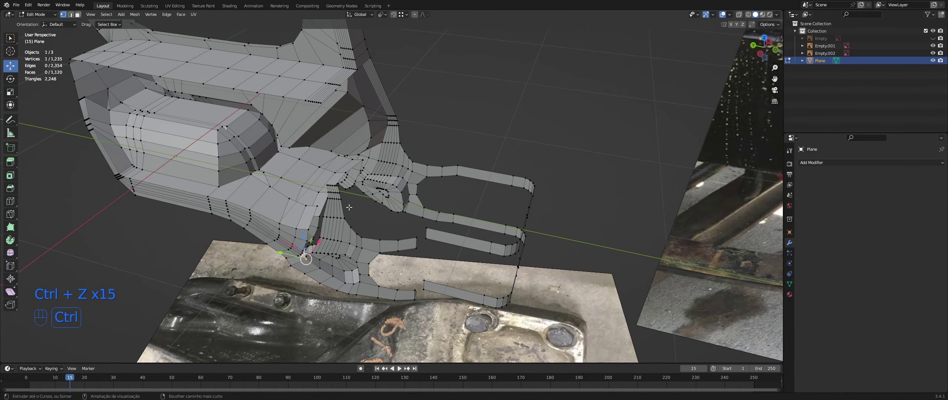
- Select the whole connected leg plate and move it along X to line up with the detached arms
{"action": "right_click", "coordinate": [335, 222]}
{"action": "middle_click_drag", "start_coordinate": [338, 217], "coordinate": [338, 243]}
{"action": "key", "text": "j"}
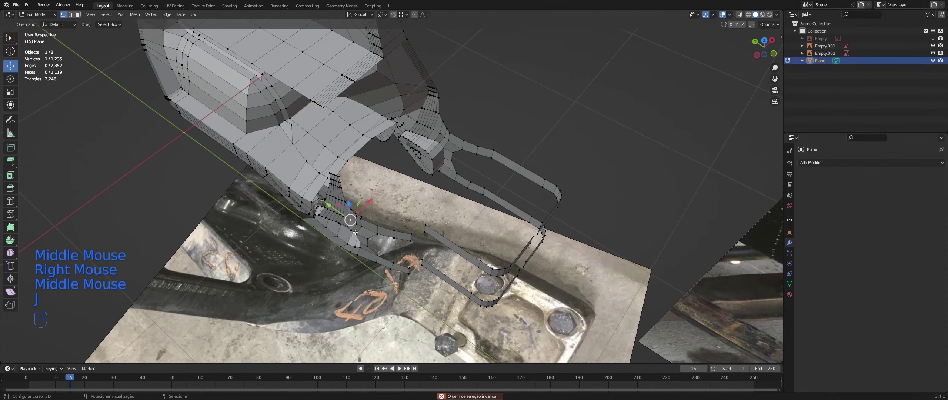
{"action": "key", "text": "l"}
{"action": "key", "text": "g"}
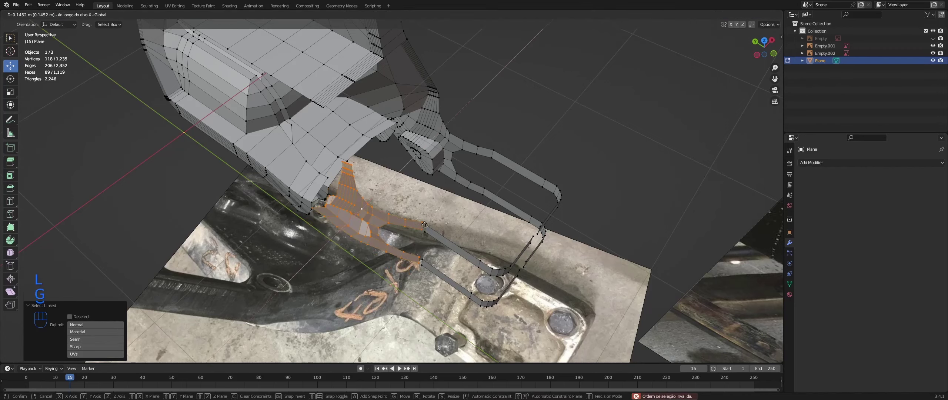
{"action": "left_click", "coordinate": [436, 211]}
{"action": "mouse_move", "coordinate": [436, 211]}
{"action": "middle_mouse_down"}
{"action": "mouse_move", "coordinate": [435, 236]}
{"action": "mouse_move", "coordinate": [447, 215]}
{"action": "middle_mouse_up"}
- Reselect the connected leg plate and move it about -0.037 m along Y so its stubs meet the arm ends
{"action": "right_click", "coordinate": [422, 217]}
{"action": "right_click", "coordinate": [422, 226], "text": "shift"}
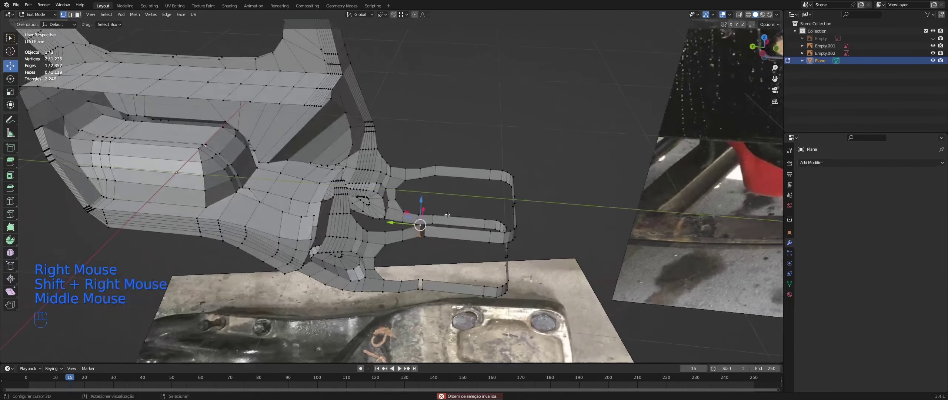
{"action": "key", "text": "l"}
{"action": "left_click", "coordinate": [424, 228]}
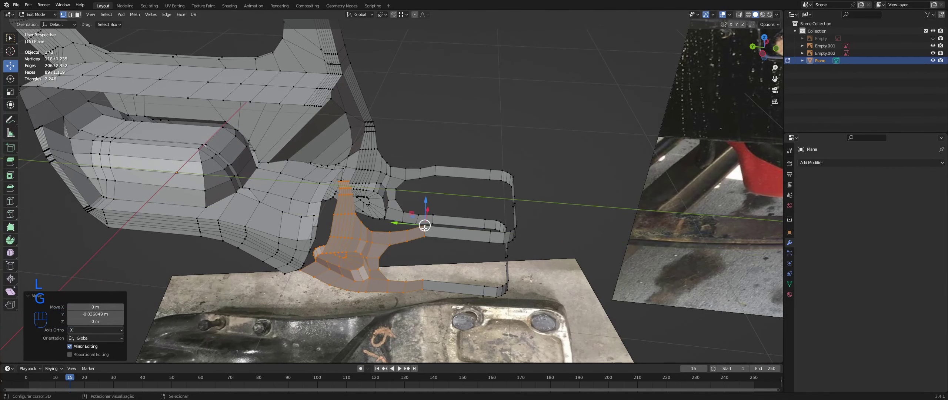
- Merge the mesh's doubled vertices where the leg plate stubs meet the arm ends
{"action": "key", "text": "a"}
{"action": "key", "text": "m"}
{"action": "left_click", "coordinate": [424, 226]}
{"action": "key", "text": "ctrl+z"}
{"action": "left_click", "coordinate": [420, 239]}
{"action": "middle_click_drag", "start_coordinate": [420, 239], "coordinate": [405, 203]}
{"action": "middle_click_drag", "start_coordinate": [367, 182], "coordinate": [381, 189]}
{"action": "middle_click_drag", "start_coordinate": [370, 187], "coordinate": [407, 241]}
- Select the leg plate's body in see-through view, leaving out the thin arms
{"action": "right_click", "coordinate": [340, 208]}
{"action": "right_click", "coordinate": [408, 195], "text": "ctrl"}
{"action": "middle_click_drag", "start_coordinate": [407, 195], "coordinate": [433, 180]}
{"action": "middle_click_drag", "start_coordinate": [433, 179], "coordinate": [460, 164]}
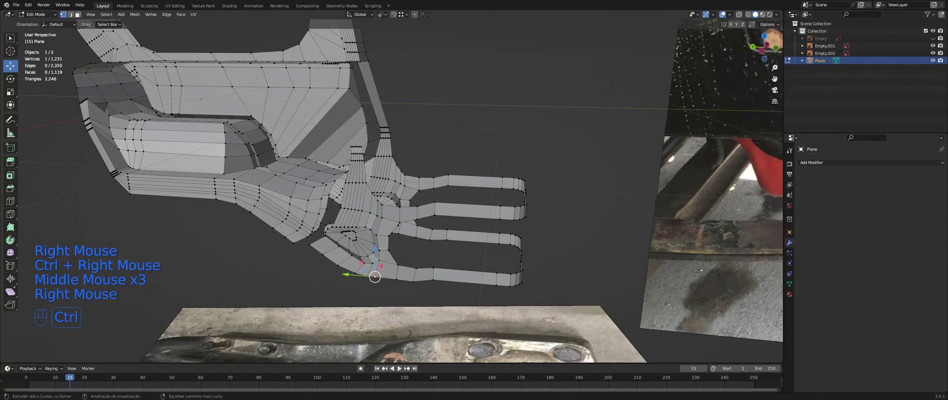
{"action": "middle_click_drag", "start_coordinate": [380, 215], "coordinate": [360, 189]}
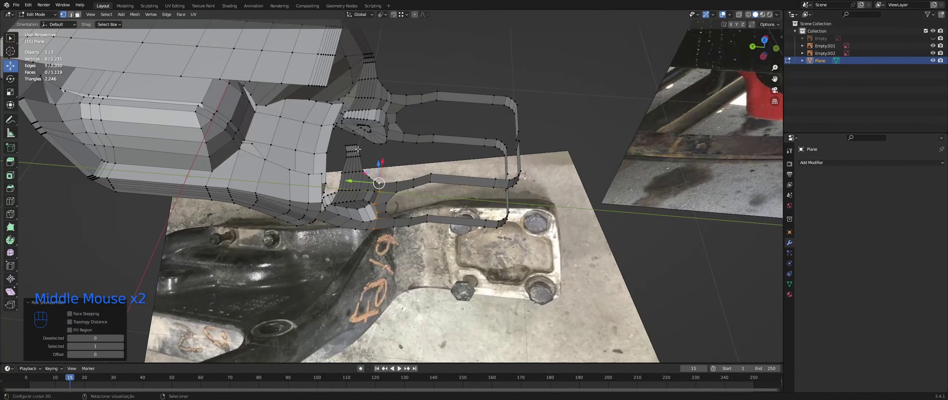
{"action": "middle_click_drag", "start_coordinate": [358, 149], "coordinate": [375, 188]}
{"action": "key", "text": "shift+z"}
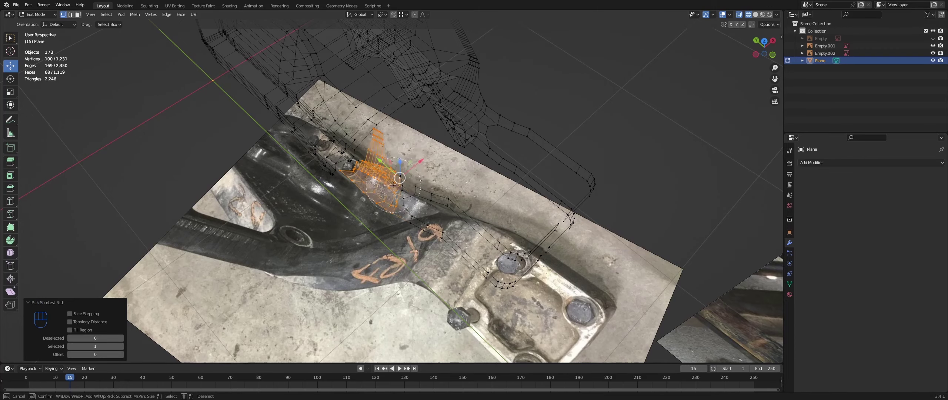
{"action": "mouse_move", "coordinate": [392, 185]}
{"action": "middle_mouse_down"}
{"action": "mouse_move", "coordinate": [446, 233]}
{"action": "mouse_move", "coordinate": [402, 221]}
{"action": "middle_mouse_up"}
{"action": "key", "text": "shift+z"}
- Adjust the leg plate selection by adding the missed vertices where the arms branch off
{"action": "right_click", "coordinate": [437, 274], "text": "shift"}
{"action": "middle_click_drag", "start_coordinate": [437, 274], "coordinate": [387, 235]}
{"action": "right_click", "coordinate": [441, 275], "text": "shift"}
{"action": "right_click", "coordinate": [441, 276], "text": "shift"}
{"action": "key", "text": "shift+z"}
{"action": "key", "text": "shift+z"}
{"action": "scroll", "coordinate": [394, 212], "scroll_direction": "up", "scroll_amount": 2}
{"action": "right_click", "coordinate": [387, 235], "text": "shift"}
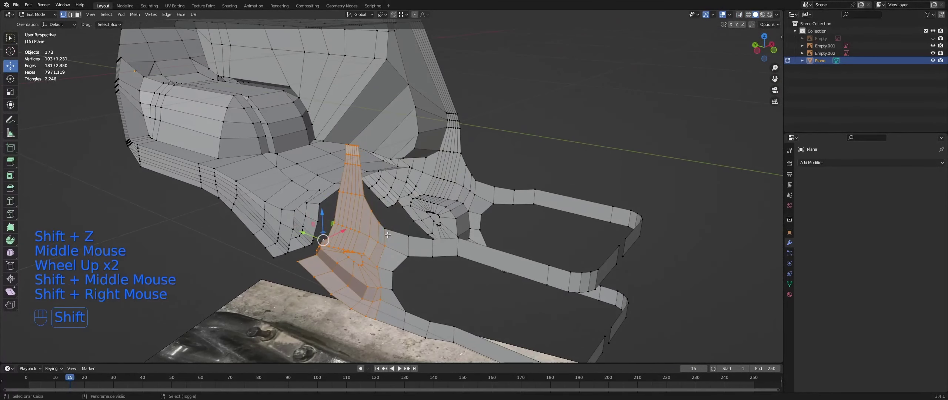
{"action": "right_click", "coordinate": [377, 274], "text": "shift"}
{"action": "right_click", "coordinate": [376, 274], "text": "shift"}
- Rotate the selected leg plate body 11.4° around the global Z axis and move it about -0.040 m along X
{"action": "scroll", "coordinate": [348, 275], "scroll_direction": "up", "scroll_amount": 2}
{"action": "mouse_move", "coordinate": [377, 273]}
{"action": "middle_mouse_down"}
{"action": "mouse_move", "coordinate": [348, 276]}
{"action": "mouse_move", "coordinate": [366, 274]}
{"action": "middle_mouse_up"}
{"action": "middle_click_drag", "start_coordinate": [392, 266], "coordinate": [377, 278]}
{"action": "middle_click_drag", "start_coordinate": [400, 276], "coordinate": [381, 289]}
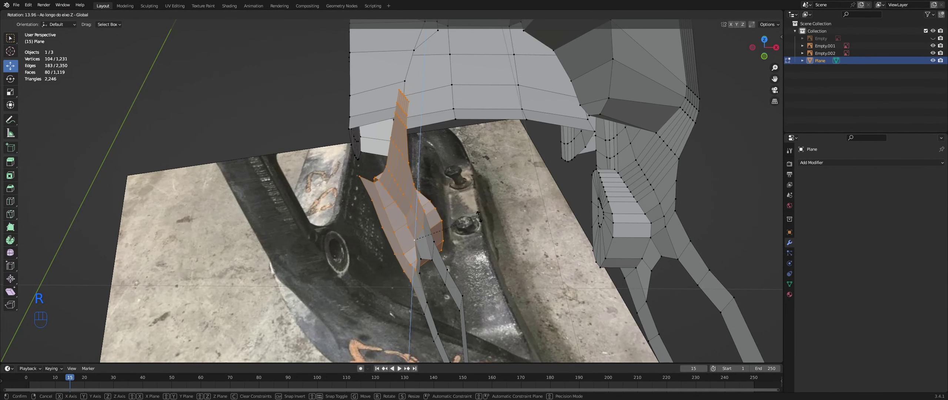
{"action": "middle_click_drag", "start_coordinate": [475, 215], "coordinate": [443, 186]}
{"action": "left_click", "coordinate": [491, 218]}
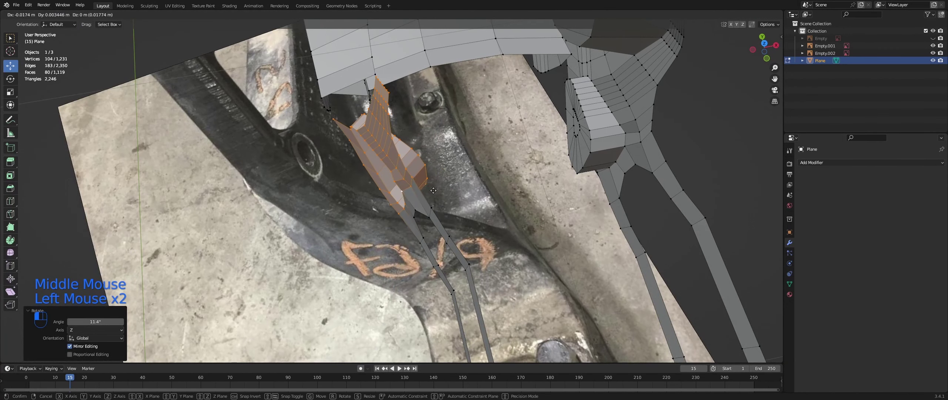
{"action": "left_click_drag", "start_coordinate": [440, 184], "coordinate": [431, 189]}
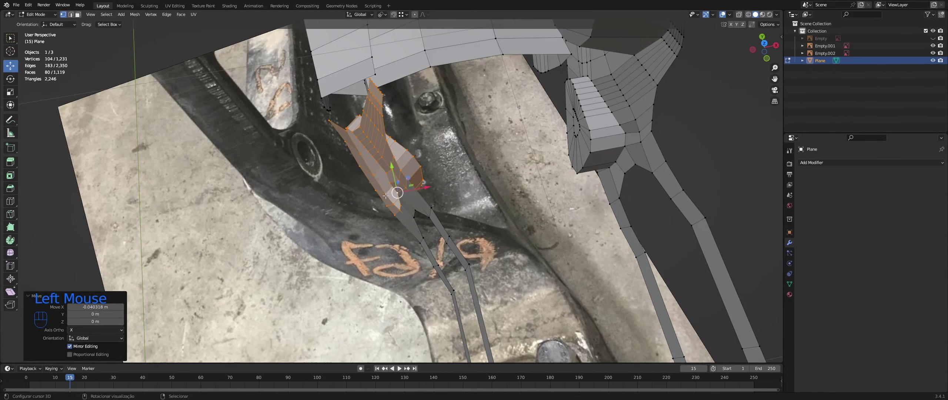
- Shift the vertices where the arms meet the rotated leg plate to smooth the bend, and check the shape
{"action": "right_click", "coordinate": [394, 163], "text": "ctrl"}
{"action": "middle_click_drag", "start_coordinate": [394, 163], "coordinate": [377, 154]}
{"action": "middle_click_drag", "start_coordinate": [377, 153], "coordinate": [366, 148]}
{"action": "right_click", "coordinate": [415, 230]}
{"action": "left_click_drag", "start_coordinate": [433, 235], "coordinate": [441, 238]}
{"action": "scroll", "coordinate": [441, 238], "scroll_direction": "down", "scroll_amount": 1}
{"action": "middle_click_drag", "start_coordinate": [442, 238], "coordinate": [507, 236]}
{"action": "scroll", "coordinate": [527, 215], "scroll_direction": "down", "scroll_amount": 2}
{"action": "middle_click_drag", "start_coordinate": [507, 237], "coordinate": [486, 258]}
{"action": "middle_click_drag", "start_coordinate": [492, 223], "coordinate": [414, 218]}
{"action": "middle_click_drag", "start_coordinate": [415, 219], "coordinate": [326, 194]}
- Select the three-vertex end edge of the frame's lower corner and shift it slightly along X
{"action": "scroll", "coordinate": [356, 208], "scroll_direction": "up", "scroll_amount": 2}
{"action": "middle_click_drag", "start_coordinate": [326, 194], "coordinate": [314, 155]}
{"action": "right_click", "coordinate": [311, 151]}
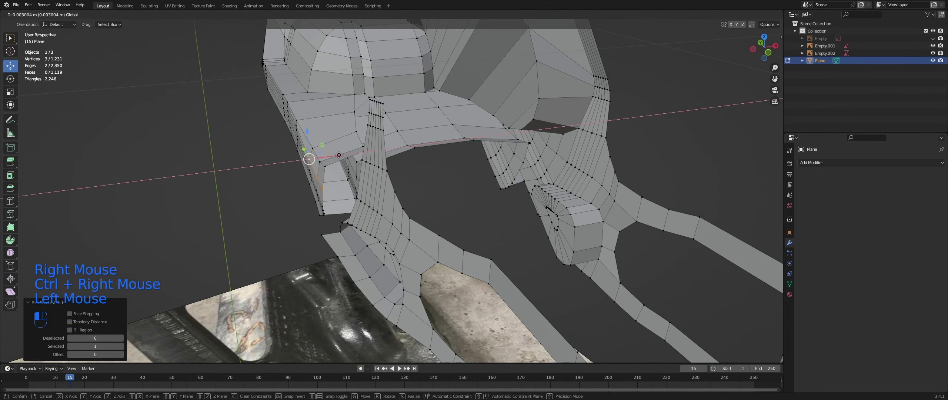
{"action": "left_click_drag", "start_coordinate": [339, 155], "coordinate": [339, 155]}
- Fill the gap between the frame's lower corner and the leg plate with a run of faces
{"action": "middle_click_drag", "start_coordinate": [339, 155], "coordinate": [307, 177]}
{"action": "right_click", "coordinate": [346, 193]}
{"action": "right_click", "coordinate": [305, 197], "text": "shift"}
{"action": "key", "text": "f"}
{"action": "right_click", "coordinate": [320, 216]}
{"action": "key", "text": "f"}
{"action": "key", "text": "f"}
- Shift the two-vertex edge at the leg plate's upper corner about 0.012 m along X, and check the join in Object Mode
{"action": "middle_click_drag", "start_coordinate": [320, 216], "coordinate": [341, 255]}
{"action": "key", "text": "Tab"}
{"action": "key", "text": "Tab"}
{"action": "scroll", "coordinate": [315, 252], "scroll_direction": "up", "scroll_amount": 1}
{"action": "right_click", "coordinate": [314, 257]}
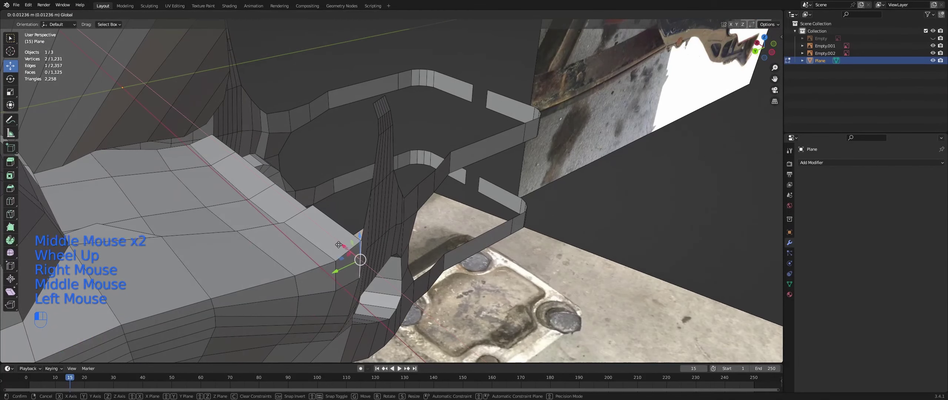
{"action": "left_click_drag", "start_coordinate": [317, 260], "coordinate": [316, 260]}
{"action": "middle_click_drag", "start_coordinate": [317, 259], "coordinate": [330, 261]}
{"action": "key", "text": "Tab"}
{"action": "middle_click_drag", "start_coordinate": [330, 262], "coordinate": [374, 255]}
{"action": "key", "text": "Tab"}
{"action": "middle_click_drag", "start_coordinate": [374, 255], "coordinate": [301, 238]}
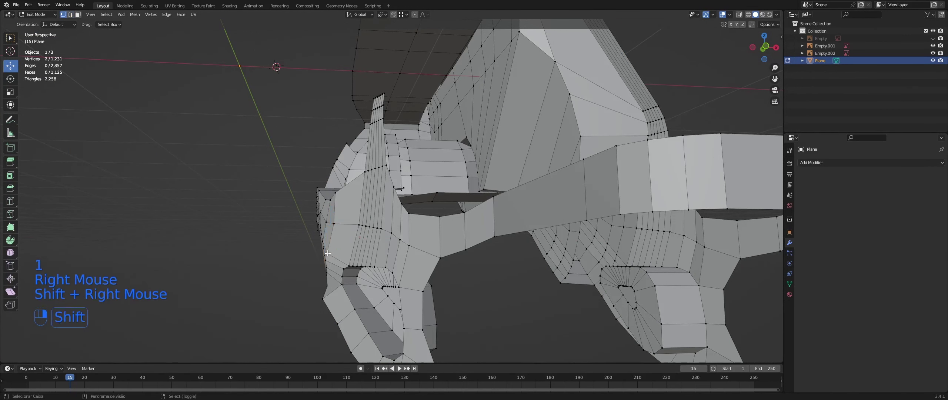
- Shift a single vertex on the leg plate's outer edge slightly, and check the surface in Object Mode
{"action": "middle_click_drag", "start_coordinate": [343, 263], "coordinate": [400, 267]}
{"action": "middle_click_drag", "start_coordinate": [399, 267], "coordinate": [422, 230], "text": "shift"}
{"action": "middle_click_drag", "start_coordinate": [422, 229], "coordinate": [350, 268]}
{"action": "right_click", "coordinate": [362, 263]}
{"action": "left_click_drag", "start_coordinate": [335, 271], "coordinate": [337, 270]}
{"action": "key", "text": "Tab"}
{"action": "middle_click_drag", "start_coordinate": [336, 270], "coordinate": [370, 276]}
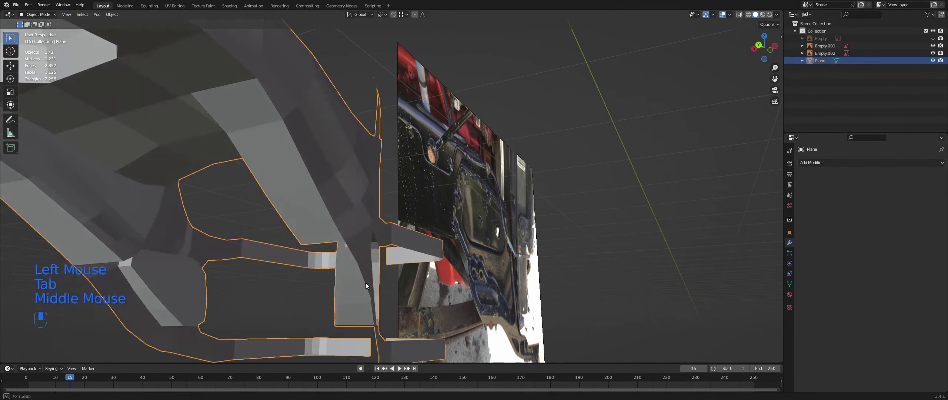
- Examine the bracket's overall shape around the leg plates and arms from several sides
{"action": "key", "text": "Tab"}
{"action": "scroll", "coordinate": [344, 229], "scroll_direction": "down", "scroll_amount": 2}
{"action": "scroll", "coordinate": [361, 211], "scroll_direction": "down", "scroll_amount": 1}
{"action": "middle_click_drag", "start_coordinate": [344, 229], "coordinate": [411, 196]}
{"action": "scroll", "coordinate": [395, 188], "scroll_direction": "down", "scroll_amount": 1}
{"action": "key", "text": "Tab"}
{"action": "middle_click_drag", "start_coordinate": [411, 196], "coordinate": [481, 199]}
{"action": "key", "text": "Tab"}
{"action": "middle_click_drag", "start_coordinate": [482, 200], "coordinate": [463, 203], "text": "shift"}
{"action": "middle_click_drag", "start_coordinate": [463, 203], "coordinate": [569, 247]}
- Select the four open end edges of the arm strips and delete their eight vertices
{"action": "scroll", "coordinate": [566, 234], "scroll_direction": "up", "scroll_amount": 2}
{"action": "middle_click_drag", "start_coordinate": [570, 247], "coordinate": [537, 251]}
{"action": "right_click", "coordinate": [529, 248], "text": "shift"}
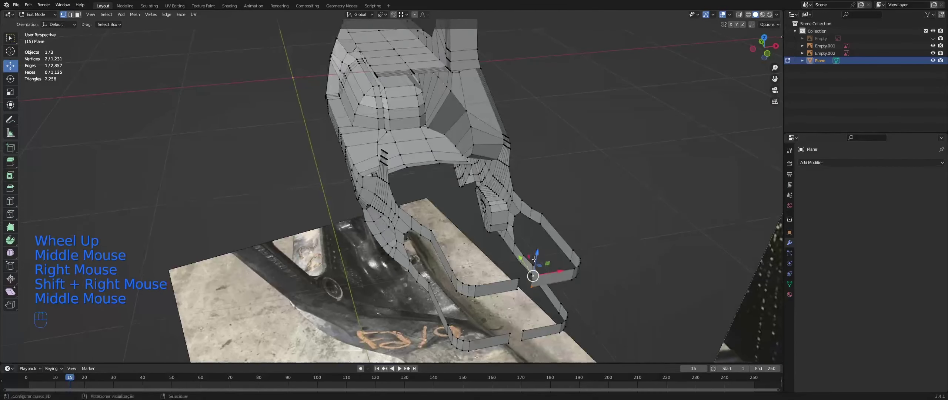
{"action": "right_click", "coordinate": [522, 339], "text": "shift"}
{"action": "right_click", "coordinate": [523, 330], "text": "shift"}
{"action": "middle_click_drag", "start_coordinate": [522, 331], "coordinate": [521, 329]}
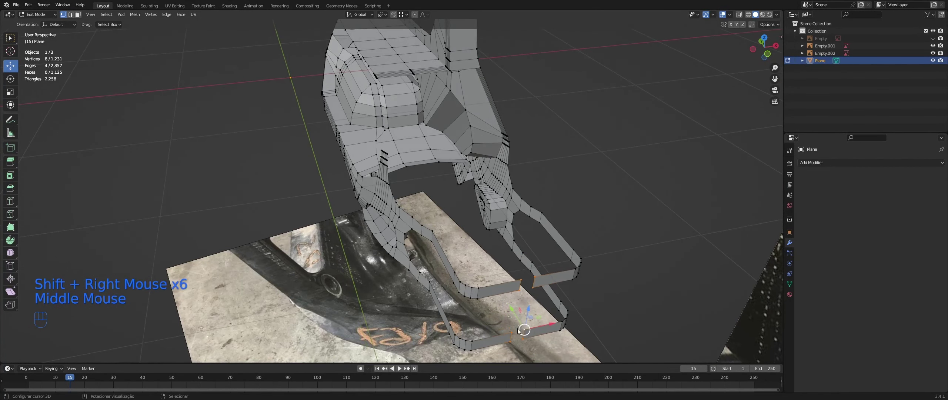
{"action": "left_click", "coordinate": [506, 302]}
{"action": "middle_click_drag", "start_coordinate": [506, 303], "coordinate": [573, 311]}
- Bridge the gaps in the upper and lower arm strips with one long face each
{"action": "right_click", "coordinate": [471, 306]}
{"action": "key", "text": "ctrl+z"}
{"action": "right_click", "coordinate": [526, 319], "text": "shift"}
{"action": "key", "text": "f"}
{"action": "right_click", "coordinate": [463, 314], "text": "shift"}
{"action": "middle_click_drag", "start_coordinate": [463, 314], "coordinate": [477, 313]}
{"action": "key", "text": "f"}
{"action": "middle_click_drag", "start_coordinate": [478, 313], "coordinate": [537, 292]}
{"action": "scroll", "coordinate": [508, 309], "scroll_direction": "down", "scroll_amount": 1}
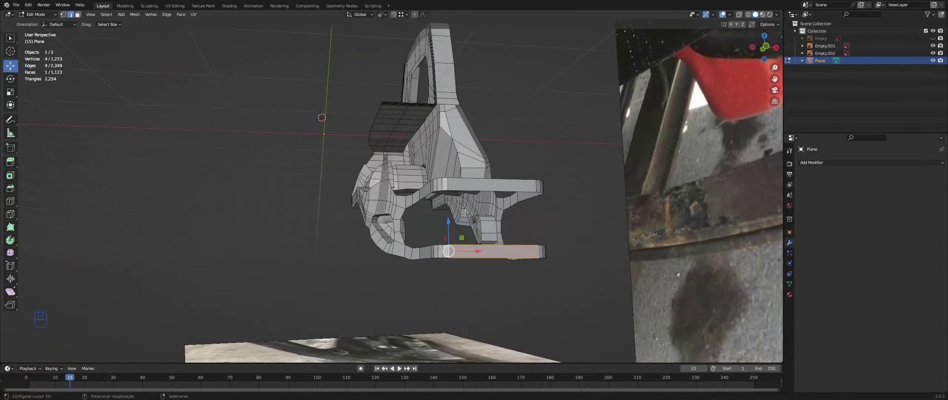
{"action": "right_click", "coordinate": [466, 187]}
{"action": "key", "text": "f"}
{"action": "middle_click_drag", "start_coordinate": [466, 186], "coordinate": [481, 266]}
{"action": "key", "text": "f"}
{"action": "key", "text": "f"}
{"action": "key", "text": "f"}
{"action": "key", "text": "f"}
{"action": "key", "text": "f"}
{"action": "key", "text": "f"}
{"action": "key", "text": "ctrl+z"}
{"action": "key", "text": "ctrl+z"}
{"action": "key", "text": "ctrl+z"}
{"action": "key", "text": "ctrl+z"}
{"action": "key", "text": "ctrl+z"}
{"action": "key", "text": "ctrl+z"}
{"action": "key", "text": "ctrl+z"}
- Fill the gap between the frame shelf's lower corner and the top of the leg plate with a strip of seven faces
{"action": "scroll", "coordinate": [482, 266], "scroll_direction": "up", "scroll_amount": 2}
{"action": "middle_click_drag", "start_coordinate": [481, 267], "coordinate": [462, 281]}
{"action": "middle_click_drag", "start_coordinate": [463, 280], "coordinate": [441, 278], "text": "shift"}
{"action": "scroll", "coordinate": [429, 275], "scroll_direction": "up", "scroll_amount": 4}
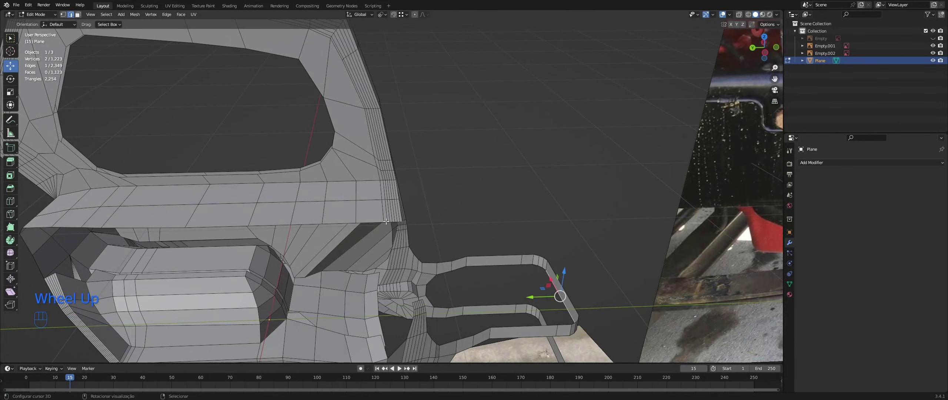
{"action": "right_click", "coordinate": [385, 222]}
{"action": "middle_click_drag", "start_coordinate": [386, 221], "coordinate": [403, 244]}
{"action": "mouse_move", "coordinate": [404, 244]}
{"action": "middle_mouse_down", "text": "shift"}
{"action": "mouse_move", "coordinate": [446, 315]}
{"action": "mouse_move", "coordinate": [411, 248]}
{"action": "middle_mouse_up", "text": "shift"}
{"action": "right_click", "coordinate": [417, 291], "text": "shift"}
{"action": "scroll", "coordinate": [375, 217], "scroll_direction": "up", "scroll_amount": 2}
{"action": "key", "text": "f"}
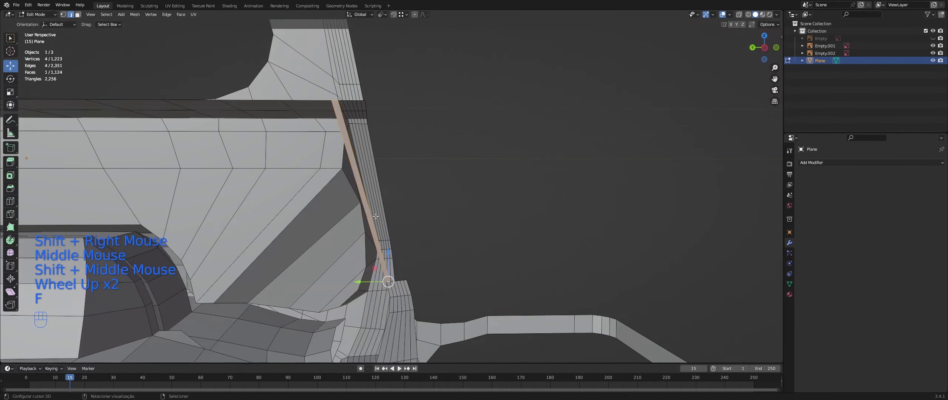
{"action": "key", "text": "f"}
- Select the five-edge top end of the side strip on the opposite side of the bracket
{"action": "scroll", "coordinate": [370, 211], "scroll_direction": "down", "scroll_amount": 2}
{"action": "middle_click_drag", "start_coordinate": [370, 211], "coordinate": [398, 226]}
{"action": "scroll", "coordinate": [471, 208], "scroll_direction": "down", "scroll_amount": 1}
{"action": "middle_click_drag", "start_coordinate": [398, 225], "coordinate": [453, 218], "text": "shift"}
{"action": "scroll", "coordinate": [444, 230], "scroll_direction": "down", "scroll_amount": 1}
{"action": "scroll", "coordinate": [453, 218], "scroll_direction": "up", "scroll_amount": 1}
{"action": "middle_click_drag", "start_coordinate": [454, 218], "coordinate": [477, 224]}
{"action": "middle_click_drag", "start_coordinate": [478, 224], "coordinate": [314, 211], "text": "shift"}
{"action": "middle_click_drag", "start_coordinate": [315, 211], "coordinate": [309, 229]}
{"action": "scroll", "coordinate": [318, 227], "scroll_direction": "up", "scroll_amount": 3}
{"action": "middle_click_drag", "start_coordinate": [309, 229], "coordinate": [294, 236]}
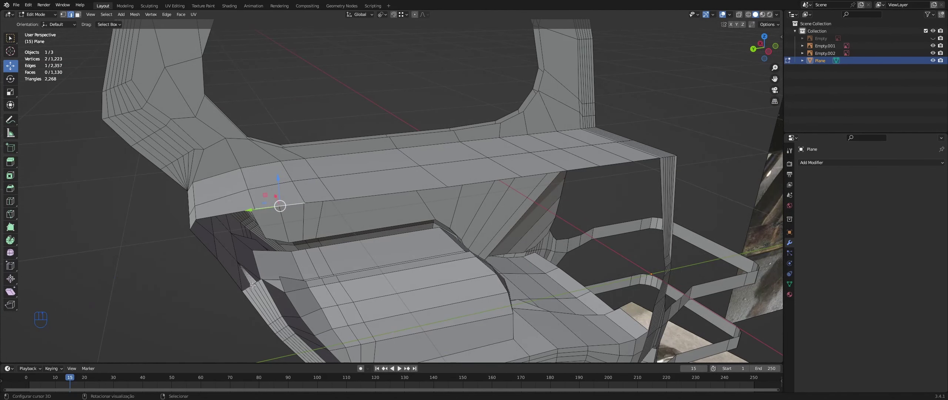
{"action": "middle_click_drag", "start_coordinate": [253, 284], "coordinate": [296, 241]}
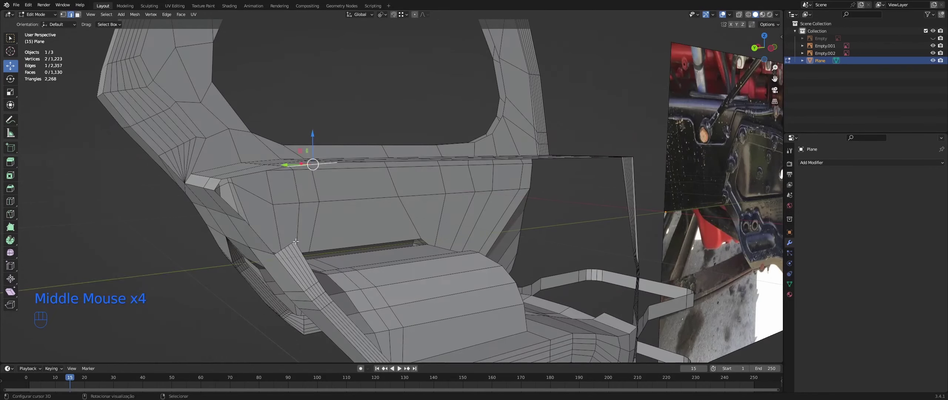
{"action": "right_click", "coordinate": [281, 253], "text": "ctrl"}
- Extrude the selected top end towards the shelf and move it about -0.043 m along X
{"action": "key", "text": "KP_3"}
{"action": "middle_click_drag", "start_coordinate": [444, 259], "coordinate": [456, 282]}
{"action": "key", "text": "KP_1"}
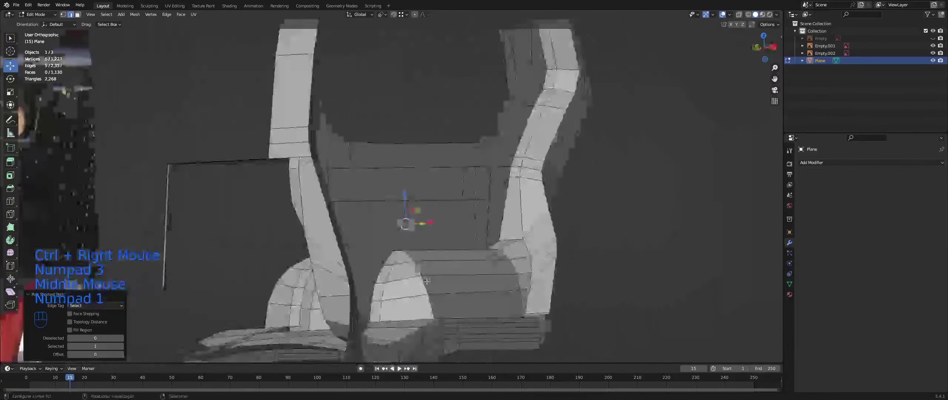
{"action": "key", "text": "KP_3"}
{"action": "key", "text": "super+KP_1"}
{"action": "key", "text": "ctrl+KP_1"}
{"action": "middle_click_drag", "start_coordinate": [569, 291], "coordinate": [555, 218]}
{"action": "key", "text": "KP_3"}
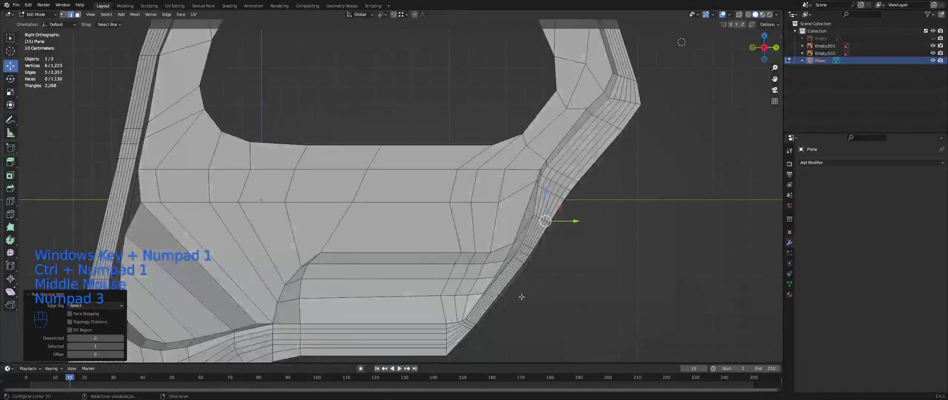
{"action": "key", "text": "ctrl+KP_3"}
{"action": "scroll", "coordinate": [199, 220], "scroll_direction": "up", "scroll_amount": 2}
{"action": "middle_click_drag", "start_coordinate": [200, 220], "coordinate": [244, 226], "text": "shift"}
{"action": "middle_click_drag", "start_coordinate": [244, 227], "coordinate": [436, 246]}
{"action": "left_click", "coordinate": [278, 186]}
{"action": "left_click", "coordinate": [366, 210]}
{"action": "left_click", "coordinate": [369, 282]}
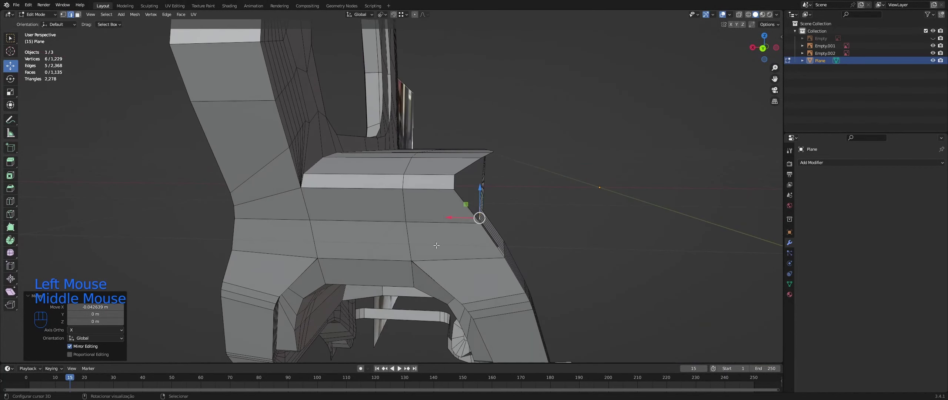
{"action": "left_click", "coordinate": [454, 219]}
- Move the extruded end edge about 0.018 m along Y and raise it about 0.016 m along Z
{"action": "middle_click_drag", "start_coordinate": [454, 219], "coordinate": [264, 238]}
{"action": "scroll", "coordinate": [314, 203], "scroll_direction": "up", "scroll_amount": 2}
{"action": "left_click_drag", "start_coordinate": [263, 238], "coordinate": [266, 236]}
{"action": "middle_click_drag", "start_coordinate": [265, 236], "coordinate": [316, 215]}
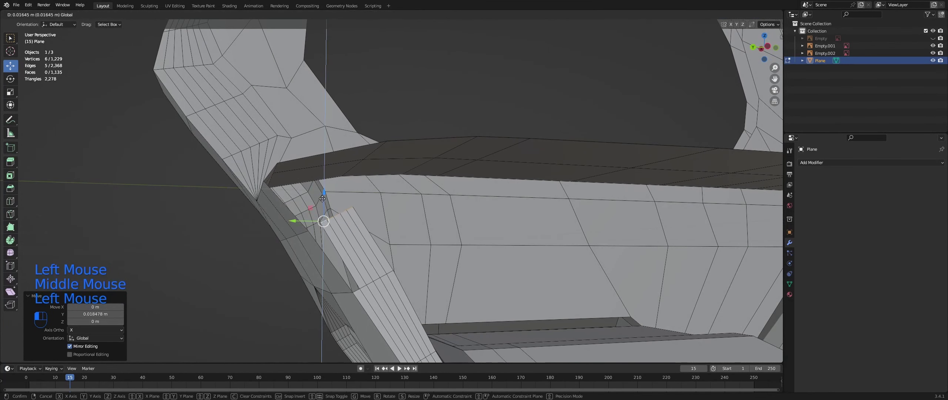
{"action": "left_click_drag", "start_coordinate": [322, 199], "coordinate": [322, 196]}
- Fill the gap beside the newly extruded strip section with a face
{"action": "middle_click_drag", "start_coordinate": [322, 196], "coordinate": [418, 252]}
{"action": "right_click", "coordinate": [486, 265], "text": "ctrl"}
{"action": "key", "text": "ctrl+z"}
{"action": "right_click", "coordinate": [444, 265], "text": "ctrl"}
{"action": "key", "text": "f"}
- Try to extrude the strip's six-edge top end 0.12135 m upward along Z
{"action": "right_click", "coordinate": [408, 264], "text": "ctrl"}
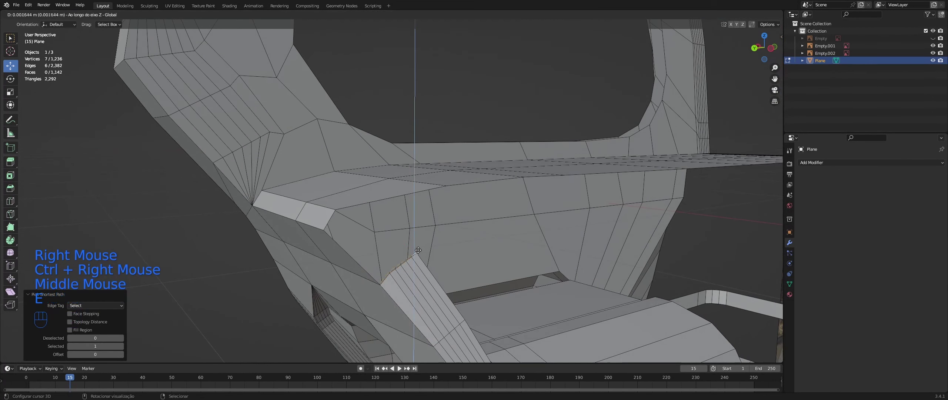
{"action": "left_click", "coordinate": [410, 196]}
{"action": "middle_click_drag", "start_coordinate": [410, 195], "coordinate": [416, 199]}
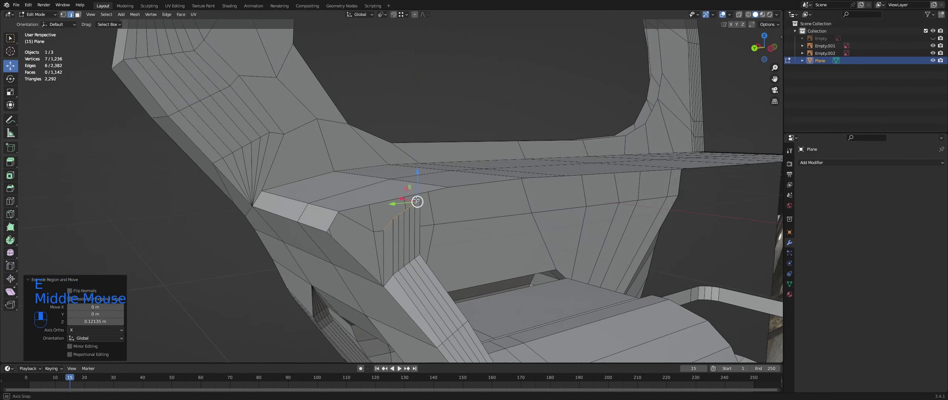
- Move the strip's five-edge top end about 0.016 m along Y
{"action": "left_click", "coordinate": [407, 278]}
{"action": "mouse_move", "coordinate": [407, 279]}
{"action": "middle_mouse_down"}
{"action": "mouse_move", "coordinate": [441, 270]}
{"action": "mouse_move", "coordinate": [437, 230]}
{"action": "mouse_move", "coordinate": [385, 267]}
{"action": "mouse_move", "coordinate": [401, 286]}
{"action": "middle_mouse_up"}
{"action": "middle_click_drag", "start_coordinate": [402, 285], "coordinate": [388, 338]}
{"action": "scroll", "coordinate": [407, 315], "scroll_direction": "down", "scroll_amount": 1}
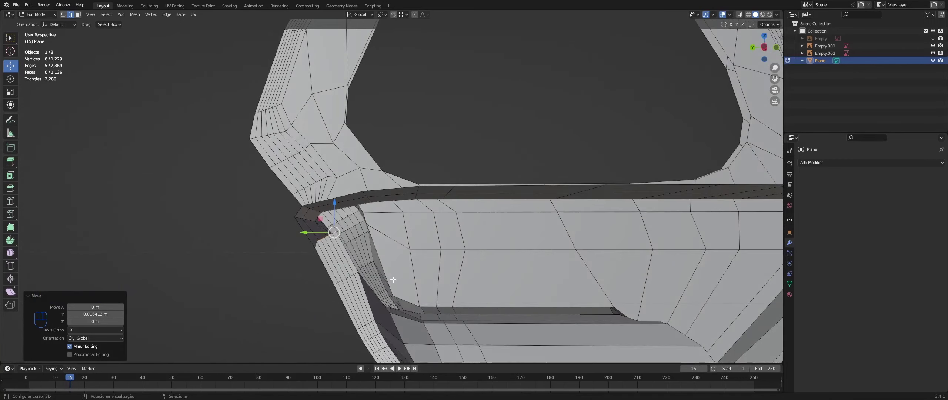
- Examine how the strip's top end and its neighbouring vertices meet the underside of the frame's shelf
{"action": "middle_click_drag", "start_coordinate": [393, 280], "coordinate": [427, 254]}
{"action": "scroll", "coordinate": [386, 222], "scroll_direction": "down", "scroll_amount": 1}
{"action": "scroll", "coordinate": [393, 240], "scroll_direction": "down", "scroll_amount": 1}
{"action": "scroll", "coordinate": [428, 255], "scroll_direction": "up", "scroll_amount": 1}
{"action": "middle_click_drag", "start_coordinate": [428, 254], "coordinate": [414, 262]}
{"action": "scroll", "coordinate": [423, 258], "scroll_direction": "up", "scroll_amount": 1}
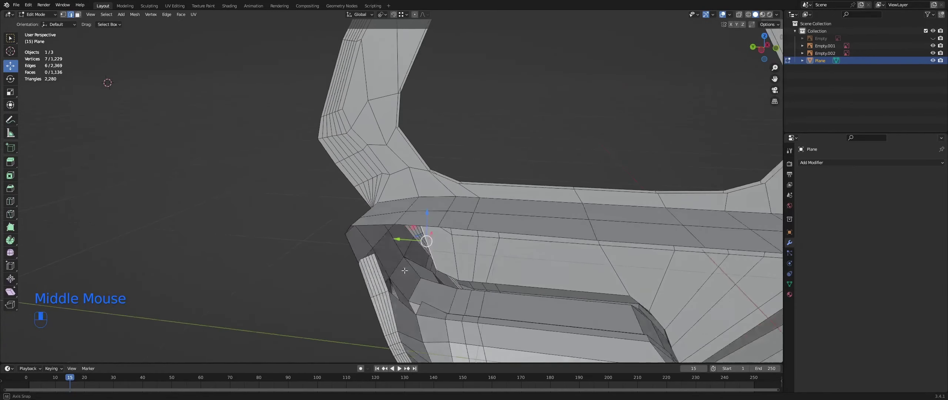
{"action": "middle_click_drag", "start_coordinate": [405, 270], "coordinate": [424, 270]}
{"action": "scroll", "coordinate": [423, 270], "scroll_direction": "up", "scroll_amount": 2}
{"action": "scroll", "coordinate": [348, 276], "scroll_direction": "down", "scroll_amount": 1}
{"action": "middle_click_drag", "start_coordinate": [385, 294], "coordinate": [463, 297]}
{"action": "scroll", "coordinate": [348, 276], "scroll_direction": "down", "scroll_amount": 2}
{"action": "scroll", "coordinate": [357, 279], "scroll_direction": "up", "scroll_amount": 1}
{"action": "right_click", "coordinate": [335, 285]}
{"action": "right_click", "coordinate": [345, 283], "text": "shift"}
{"action": "middle_click_drag", "start_coordinate": [463, 296], "coordinate": [511, 319]}
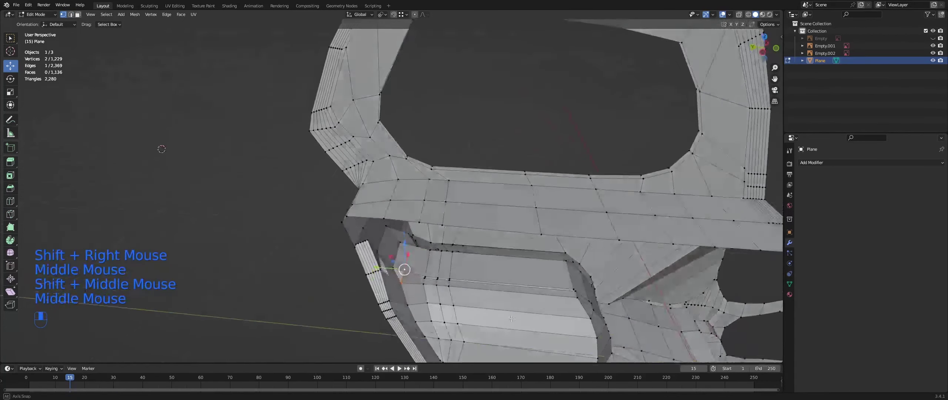
- Select the strip's five-edge top end and extrude it about 0.133 m upward along Z to the shelf
{"action": "right_click", "coordinate": [388, 226]}
{"action": "scroll", "coordinate": [387, 225], "scroll_direction": "down", "scroll_amount": 1}
{"action": "middle_click_drag", "start_coordinate": [388, 226], "coordinate": [381, 255], "text": "shift"}
{"action": "right_click", "coordinate": [357, 235]}
{"action": "middle_click_drag", "start_coordinate": [382, 256], "coordinate": [444, 251], "text": "shift"}
{"action": "scroll", "coordinate": [445, 251], "scroll_direction": "up", "scroll_amount": 1}
{"action": "middle_click_drag", "start_coordinate": [445, 251], "coordinate": [394, 252]}
{"action": "right_click", "coordinate": [350, 208], "text": "ctrl"}
{"action": "middle_click_drag", "start_coordinate": [350, 208], "coordinate": [384, 257], "text": "shift"}
{"action": "scroll", "coordinate": [345, 250], "scroll_direction": "up", "scroll_amount": 1}
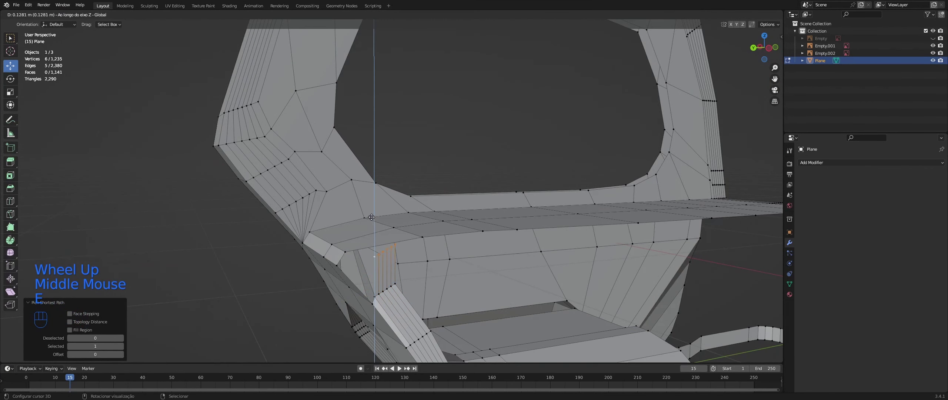
{"action": "left_click", "coordinate": [372, 217]}
{"action": "middle_click_drag", "start_coordinate": [372, 218], "coordinate": [392, 254]}
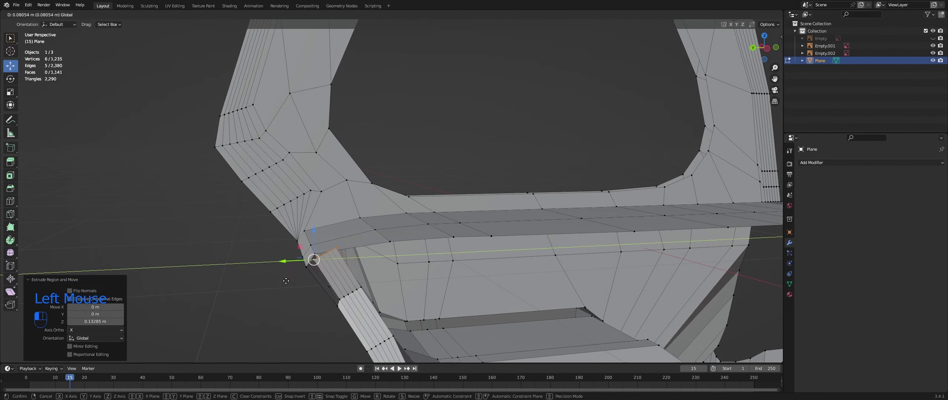
- Move the strip's six-vertex top end about 0.019 m along Y and adjust it along Z and X towards the shelf's corner
{"action": "middle_click_drag", "start_coordinate": [358, 300], "coordinate": [301, 276]}
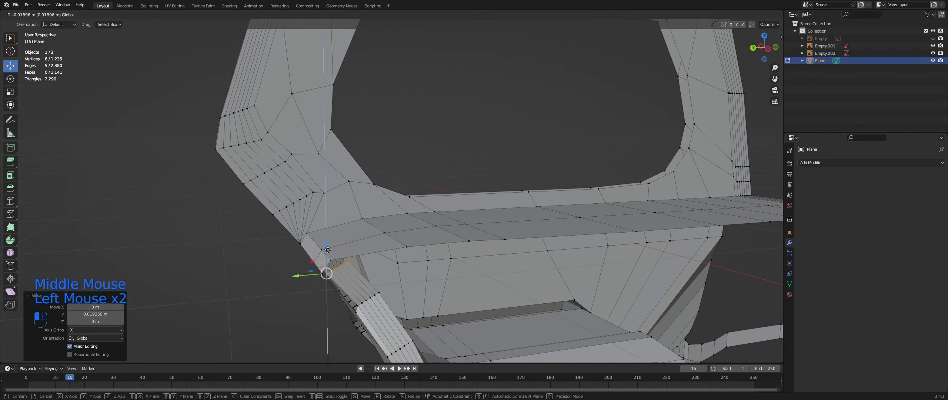
{"action": "left_click_drag", "start_coordinate": [327, 250], "coordinate": [327, 252]}
{"action": "middle_click_drag", "start_coordinate": [327, 252], "coordinate": [479, 205]}
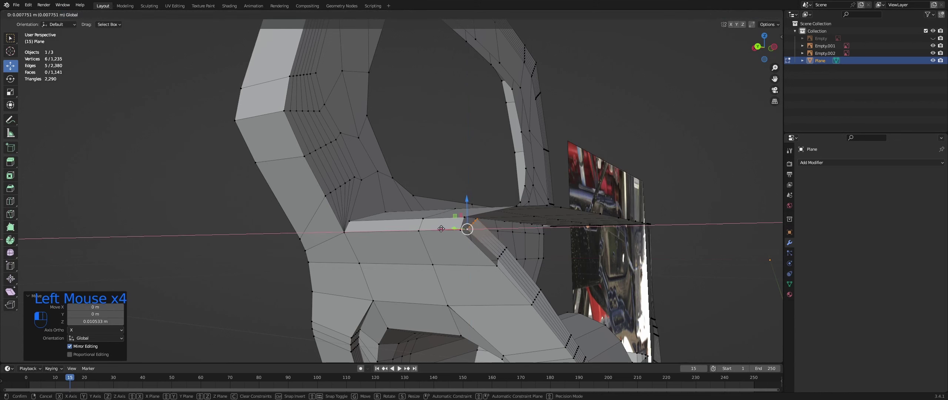
- Fill the face between the strip's top end and the shelf's side, and adjust the end vertices along Z and X
{"action": "right_click", "coordinate": [467, 228], "text": "ctrl"}
{"action": "middle_click_drag", "start_coordinate": [467, 229], "coordinate": [461, 230]}
{"action": "key", "text": "f"}
{"action": "scroll", "coordinate": [463, 229], "scroll_direction": "up", "scroll_amount": 1}
{"action": "right_click", "coordinate": [483, 243]}
{"action": "right_click", "coordinate": [497, 227], "text": "ctrl"}
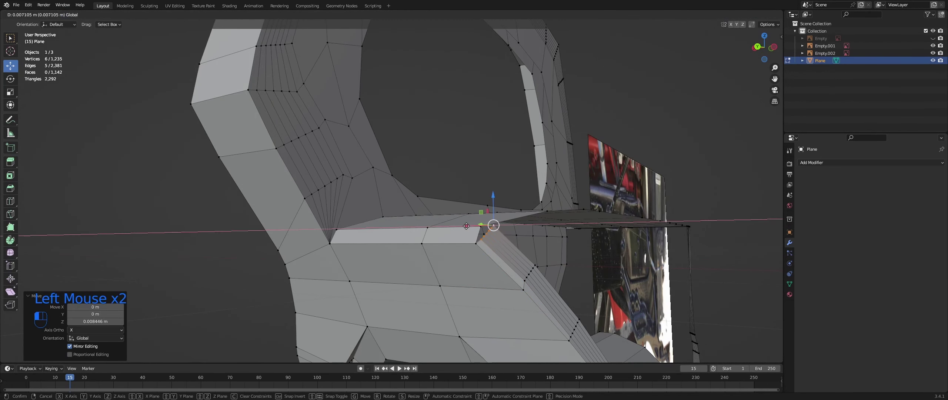
{"action": "left_click_drag", "start_coordinate": [466, 226], "coordinate": [459, 226]}
{"action": "middle_click_drag", "start_coordinate": [459, 226], "coordinate": [479, 227]}
- Merge the strip's six top-end vertices into the shelf's corner vertex with the At Last option
{"action": "middle_click_drag", "start_coordinate": [567, 272], "coordinate": [518, 295]}
{"action": "middle_click_drag", "start_coordinate": [518, 295], "coordinate": [528, 296]}
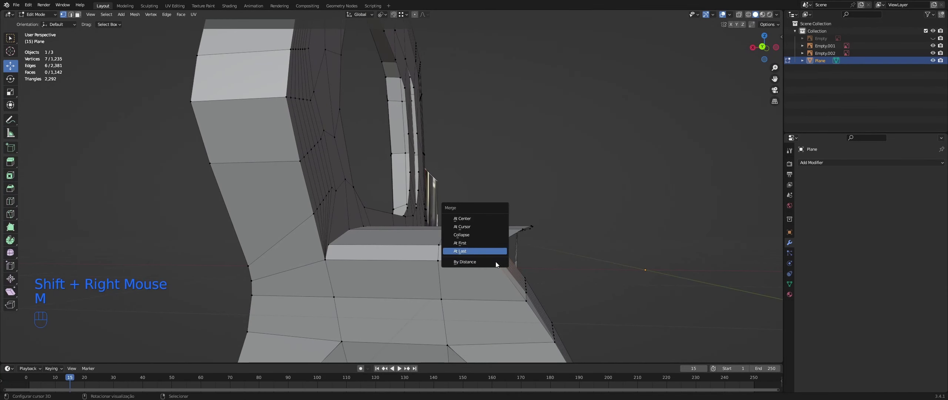
{"action": "key", "text": "Tab"}
{"action": "key", "text": "Tab"}
{"action": "middle_click_drag", "start_coordinate": [495, 261], "coordinate": [370, 218]}
{"action": "middle_click_drag", "start_coordinate": [370, 219], "coordinate": [333, 218]}
- Examine the shelf's front edge and how the shelf, leg plates and side strips connect to the frame
{"action": "right_click", "coordinate": [326, 165]}
{"action": "middle_click_drag", "start_coordinate": [403, 193], "coordinate": [300, 228], "text": "shift"}
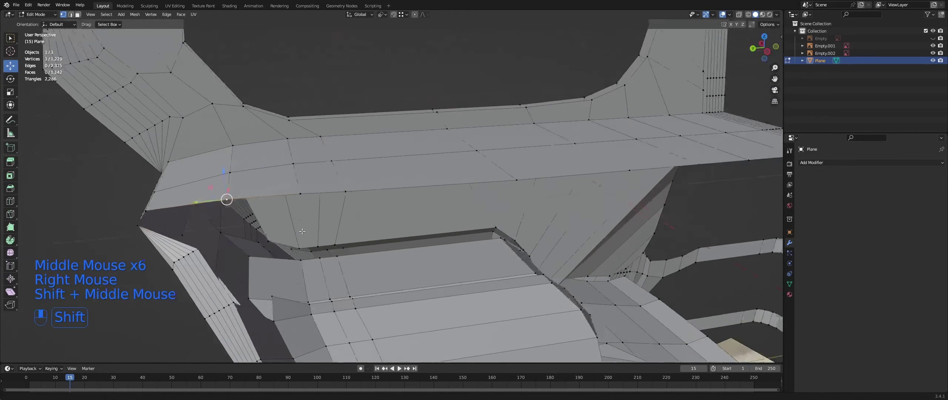
{"action": "scroll", "coordinate": [407, 237], "scroll_direction": "down", "scroll_amount": 1}
{"action": "middle_click_drag", "start_coordinate": [461, 244], "coordinate": [444, 211], "text": "shift"}
{"action": "scroll", "coordinate": [343, 233], "scroll_direction": "down", "scroll_amount": 1}
{"action": "middle_click_drag", "start_coordinate": [444, 211], "coordinate": [422, 193], "text": "shift"}
{"action": "right_click", "coordinate": [531, 151], "text": "ctrl"}
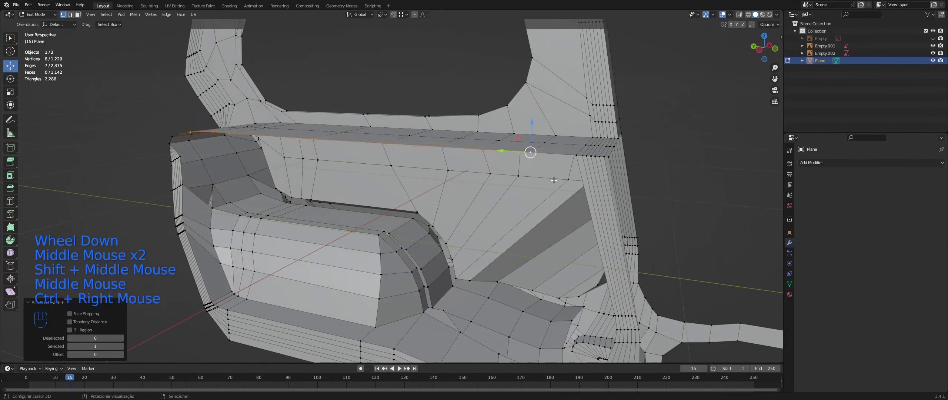
{"action": "middle_click_drag", "start_coordinate": [531, 152], "coordinate": [563, 177]}
{"action": "scroll", "coordinate": [563, 178], "scroll_direction": "down", "scroll_amount": 2}
{"action": "middle_click_drag", "start_coordinate": [563, 178], "coordinate": [620, 214]}
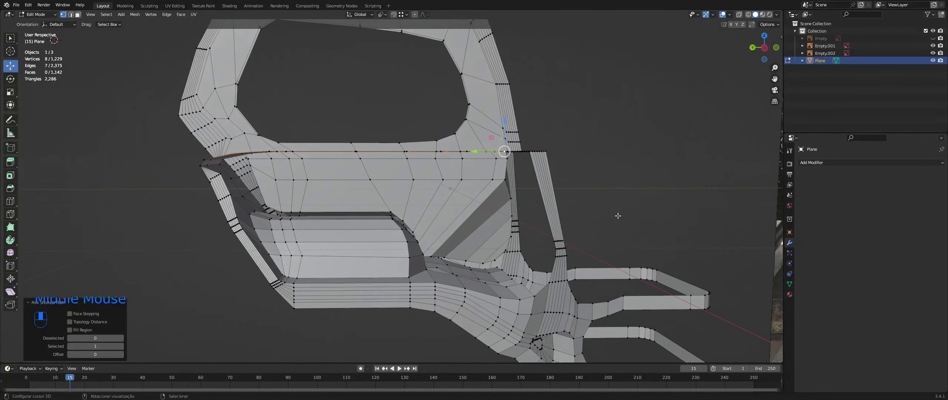
{"action": "right_click", "coordinate": [525, 281]}
{"action": "middle_click_drag", "start_coordinate": [526, 281], "coordinate": [528, 283]}
{"action": "scroll", "coordinate": [528, 282], "scroll_direction": "down", "scroll_amount": 1}
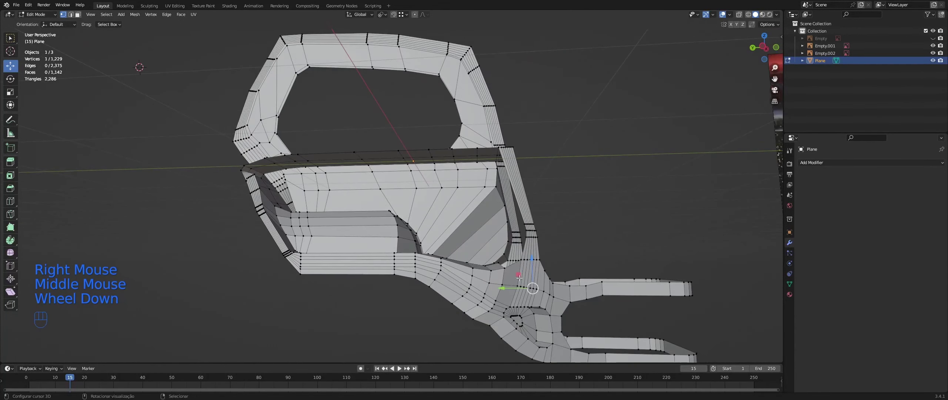
{"action": "right_click", "coordinate": [497, 258]}
{"action": "middle_click_drag", "start_coordinate": [497, 259], "coordinate": [460, 259]}
- Add a Subdivision Surface modifier to the bracket mesh and save the file
{"action": "key", "text": "Tab"}
{"action": "key", "text": "ctrl+s"}
{"action": "scroll", "coordinate": [460, 260], "scroll_direction": "up", "scroll_amount": 1}
{"action": "middle_click_drag", "start_coordinate": [460, 259], "coordinate": [476, 246]}
{"action": "left_click", "coordinate": [821, 163]}
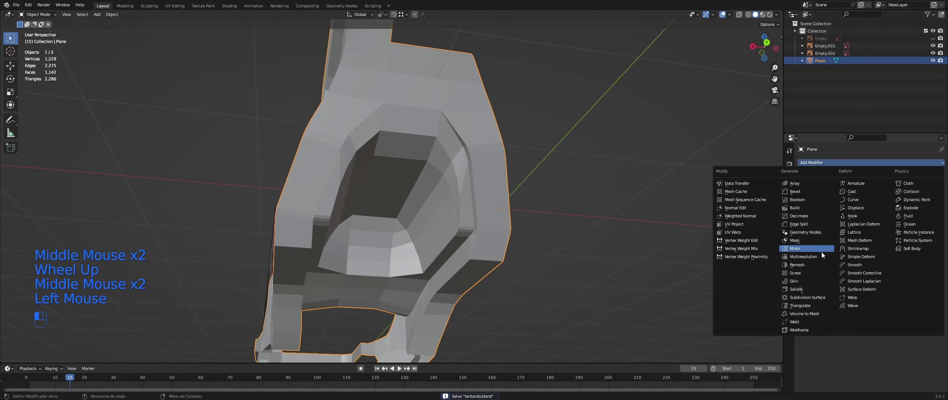
{"action": "left_click", "coordinate": [811, 298]}
{"action": "middle_click_drag", "start_coordinate": [693, 264], "coordinate": [304, 292]}
{"action": "key", "text": "Tab"}
{"action": "key", "text": "a"}
{"action": "key", "text": "Tab"}
{"action": "key", "text": "ctrl+s"}
{"action": "key", "text": "Tab"}
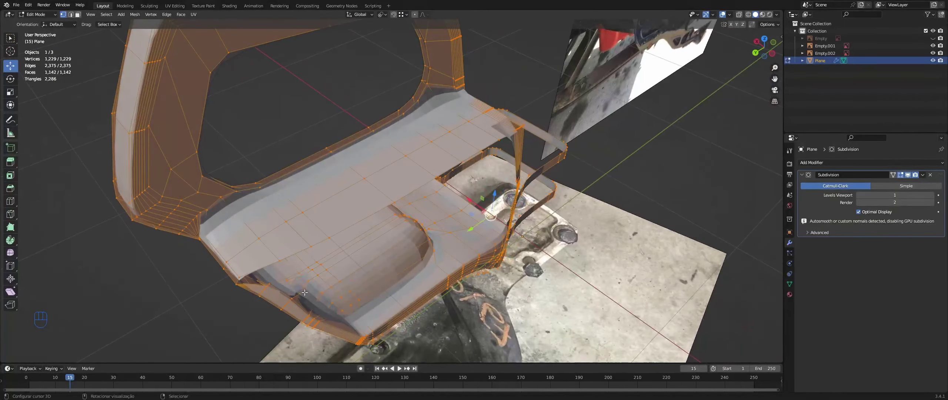
- Fill the faces one after another along the lower edge of the frame's opening behind the shelf
{"action": "right_click", "coordinate": [287, 171]}
{"action": "right_click", "coordinate": [287, 172], "text": "shift"}
{"action": "middle_click_drag", "start_coordinate": [287, 172], "coordinate": [273, 160]}
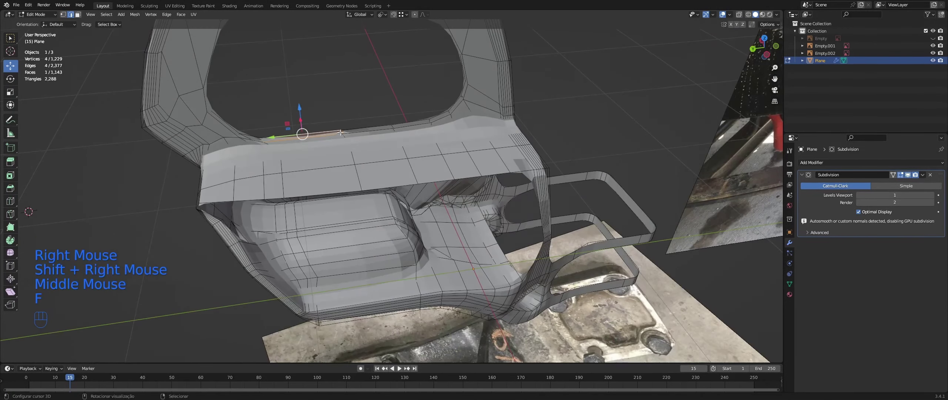
{"action": "key", "text": "f"}
{"action": "key", "text": "f"}
{"action": "key", "text": "f"}
{"action": "key", "text": "f"}
{"action": "middle_click_drag", "start_coordinate": [376, 142], "coordinate": [403, 237]}
{"action": "scroll", "coordinate": [407, 141], "scroll_direction": "down", "scroll_amount": 1}
{"action": "key", "text": "f"}
{"action": "key", "text": "f"}
{"action": "key", "text": "f"}
{"action": "key", "text": "f"}
- Remove the Subdivision modifier from the mesh and save the file
{"action": "key", "text": "Tab"}
{"action": "mouse_move", "coordinate": [404, 237]}
{"action": "middle_mouse_down"}
{"action": "mouse_move", "coordinate": [383, 247]}
{"action": "mouse_move", "coordinate": [390, 235]}
{"action": "middle_mouse_up"}
{"action": "scroll", "coordinate": [384, 247], "scroll_direction": "up", "scroll_amount": 2}
{"action": "key", "text": "Tab"}
{"action": "scroll", "coordinate": [383, 247], "scroll_direction": "up", "scroll_amount": 1}
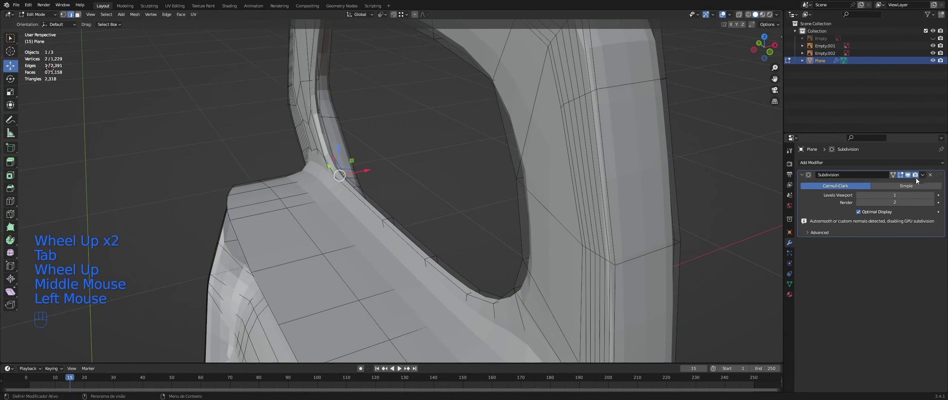
{"action": "left_click", "coordinate": [930, 174]}
{"action": "key", "text": "Tab"}
{"action": "scroll", "coordinate": [317, 205], "scroll_direction": "down", "scroll_amount": 1}
{"action": "key", "text": "ctrl+s"}
- Fill the face between the shelf's front corner and the top end of the side strip
{"action": "scroll", "coordinate": [349, 190], "scroll_direction": "down", "scroll_amount": 2}
{"action": "middle_click_drag", "start_coordinate": [318, 205], "coordinate": [364, 186]}
{"action": "middle_click_drag", "start_coordinate": [364, 185], "coordinate": [383, 191]}
{"action": "middle_click_drag", "start_coordinate": [382, 191], "coordinate": [378, 208]}
{"action": "scroll", "coordinate": [388, 200], "scroll_direction": "up", "scroll_amount": 1}
{"action": "key", "text": "Tab"}
{"action": "right_click", "coordinate": [323, 240]}
{"action": "middle_click_drag", "start_coordinate": [322, 241], "coordinate": [287, 279]}
{"action": "right_click", "coordinate": [313, 257], "text": "shift"}
{"action": "scroll", "coordinate": [287, 279], "scroll_direction": "up", "scroll_amount": 2}
{"action": "middle_click_drag", "start_coordinate": [287, 279], "coordinate": [272, 297]}
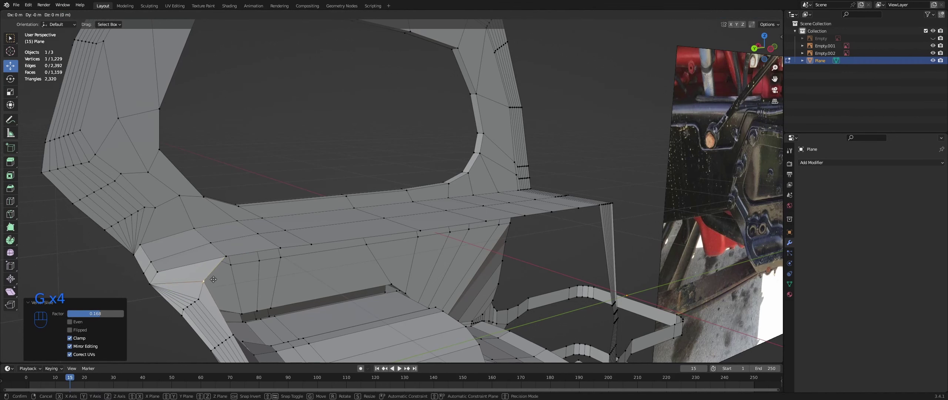
- Slide the inner vertex at the side strip's top end along its edge
{"action": "right_click", "coordinate": [196, 281]}
{"action": "key", "text": "g"}
{"action": "key", "text": "g"}
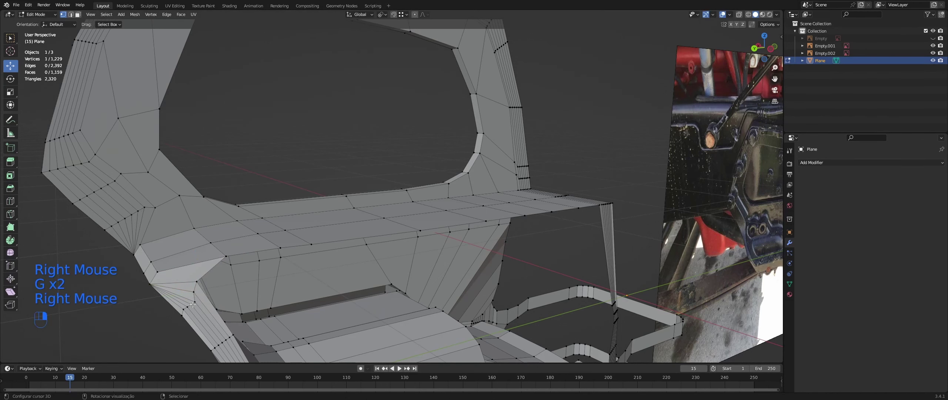
{"action": "middle_click_drag", "start_coordinate": [219, 304], "coordinate": [232, 282], "text": "ctrl"}
{"action": "scroll", "coordinate": [228, 286], "scroll_direction": "up", "scroll_amount": 1}
{"action": "middle_click_drag", "start_coordinate": [231, 282], "coordinate": [164, 270]}
{"action": "key", "text": "Tab"}
{"action": "key", "text": "Tab"}
{"action": "scroll", "coordinate": [164, 269], "scroll_direction": "down", "scroll_amount": 1}
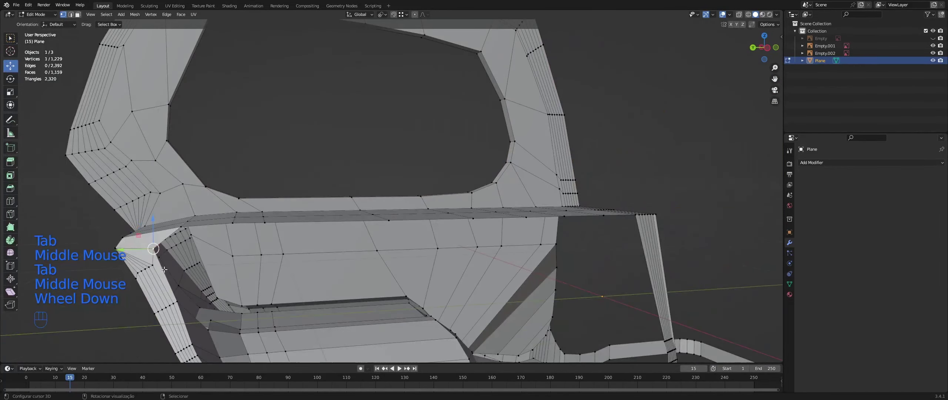
- Examine the closed shelf corner and the whole bracket from several angles, and save the file
{"action": "middle_click_drag", "start_coordinate": [166, 241], "coordinate": [183, 246]}
{"action": "middle_click_drag", "start_coordinate": [183, 246], "coordinate": [333, 248], "text": "shift"}
{"action": "scroll", "coordinate": [397, 243], "scroll_direction": "down", "scroll_amount": 1}
{"action": "middle_click_drag", "start_coordinate": [359, 237], "coordinate": [355, 233]}
{"action": "middle_click_drag", "start_coordinate": [355, 233], "coordinate": [322, 221], "text": "shift"}
{"action": "mouse_move", "coordinate": [322, 220]}
{"action": "middle_mouse_down"}
{"action": "mouse_move", "coordinate": [374, 252]}
{"action": "mouse_move", "coordinate": [457, 242]}
{"action": "mouse_move", "coordinate": [356, 264]}
{"action": "mouse_move", "coordinate": [407, 237]}
{"action": "mouse_move", "coordinate": [338, 204]}
{"action": "mouse_move", "coordinate": [445, 210]}
{"action": "mouse_move", "coordinate": [333, 222]}
{"action": "middle_mouse_up"}
{"action": "scroll", "coordinate": [407, 243], "scroll_direction": "down", "scroll_amount": 1}
{"action": "key", "text": "Tab"}
{"action": "key", "text": "Tab"}
{"action": "key", "text": "Tab"}
{"action": "key", "text": "ctrl+s"}
{"action": "scroll", "coordinate": [363, 263], "scroll_direction": "down", "scroll_amount": 1}
{"action": "scroll", "coordinate": [356, 264], "scroll_direction": "up", "scroll_amount": 2}
{"action": "key", "text": "Tab"}
{"action": "scroll", "coordinate": [334, 222], "scroll_direction": "up", "scroll_amount": 1}
{"action": "middle_click_drag", "start_coordinate": [333, 222], "coordinate": [267, 215]}
- Add two loop cuts across the strip hanging from the shelf's outer corner and save the file
{"action": "key", "text": "ctrl+r"}
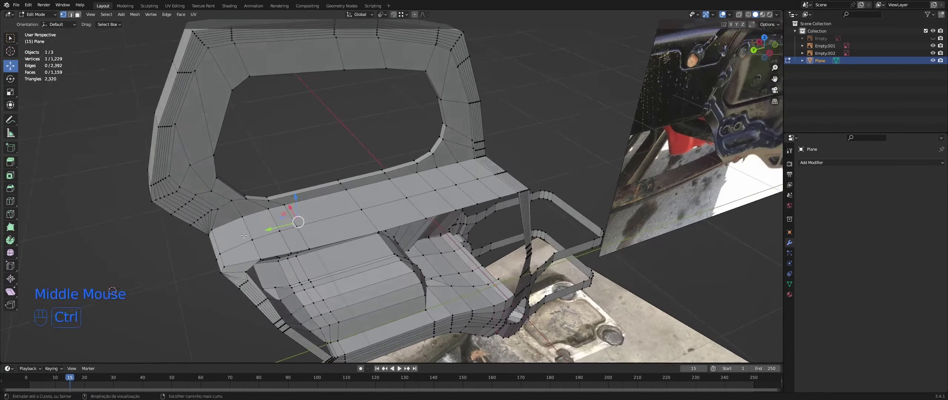
{"action": "middle_click_drag", "start_coordinate": [229, 251], "coordinate": [399, 295]}
{"action": "key", "text": "ctrl+r"}
{"action": "scroll", "coordinate": [359, 246], "scroll_direction": "down", "scroll_amount": 1}
{"action": "key", "text": "Tab"}
{"action": "key", "text": "ctrl+s"}
- Remove one of the two added edge loops from the strip below the shelf's outer corner
{"action": "middle_click_drag", "start_coordinate": [400, 295], "coordinate": [449, 274]}
{"action": "middle_click_drag", "start_coordinate": [450, 274], "coordinate": [421, 270]}
{"action": "scroll", "coordinate": [440, 255], "scroll_direction": "up", "scroll_amount": 2}
{"action": "key", "text": "Tab"}
{"action": "scroll", "coordinate": [447, 259], "scroll_direction": "up", "scroll_amount": 1}
{"action": "left_click", "coordinate": [390, 186]}
{"action": "middle_click_drag", "start_coordinate": [391, 186], "coordinate": [339, 204]}
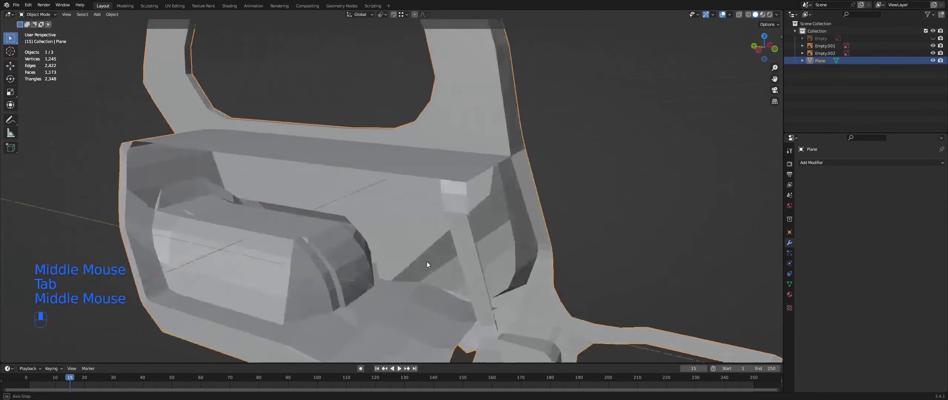
{"action": "key", "text": "Tab"}
{"action": "middle_click_drag", "start_coordinate": [426, 261], "coordinate": [416, 274]}
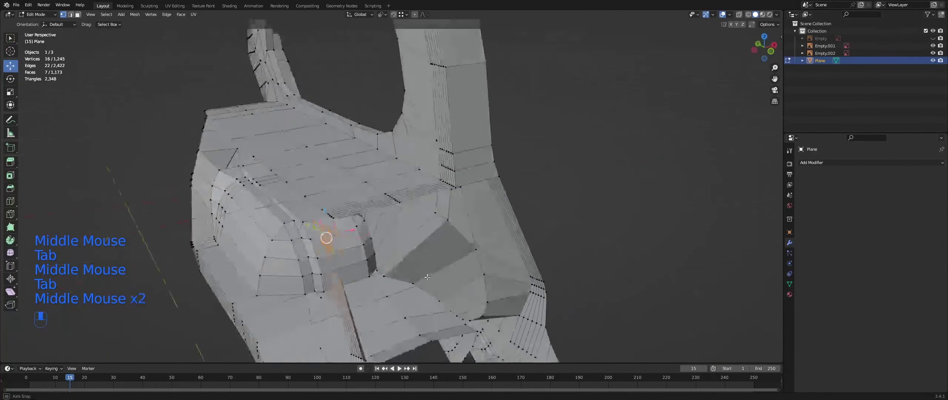
{"action": "scroll", "coordinate": [414, 292], "scroll_direction": "up", "scroll_amount": 2}
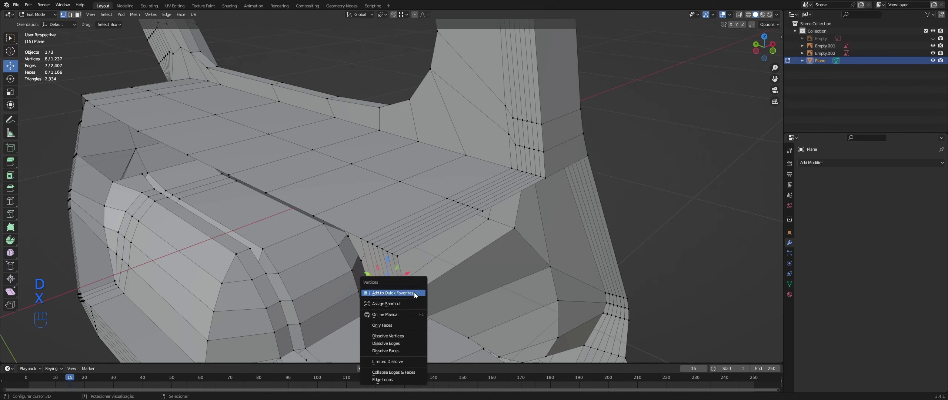
{"action": "middle_click_drag", "start_coordinate": [415, 295], "coordinate": [385, 259]}
- Examine the strip between the shelf's outer corner and the leg, checking the edge rows at its lower and upper ends
{"action": "right_click", "coordinate": [480, 271]}
{"action": "scroll", "coordinate": [385, 260], "scroll_direction": "down", "scroll_amount": 1}
{"action": "middle_click_drag", "start_coordinate": [385, 259], "coordinate": [355, 207], "text": "shift"}
{"action": "scroll", "coordinate": [355, 207], "scroll_direction": "up", "scroll_amount": 1}
{"action": "middle_click_drag", "start_coordinate": [355, 207], "coordinate": [356, 222]}
{"action": "middle_click_drag", "start_coordinate": [356, 222], "coordinate": [586, 282]}
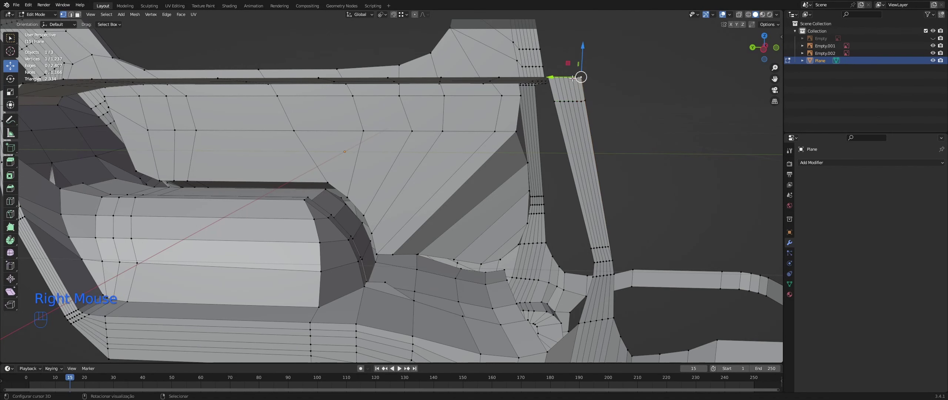
{"action": "middle_click_drag", "start_coordinate": [542, 95], "coordinate": [568, 257]}
{"action": "scroll", "coordinate": [555, 264], "scroll_direction": "up", "scroll_amount": 1}
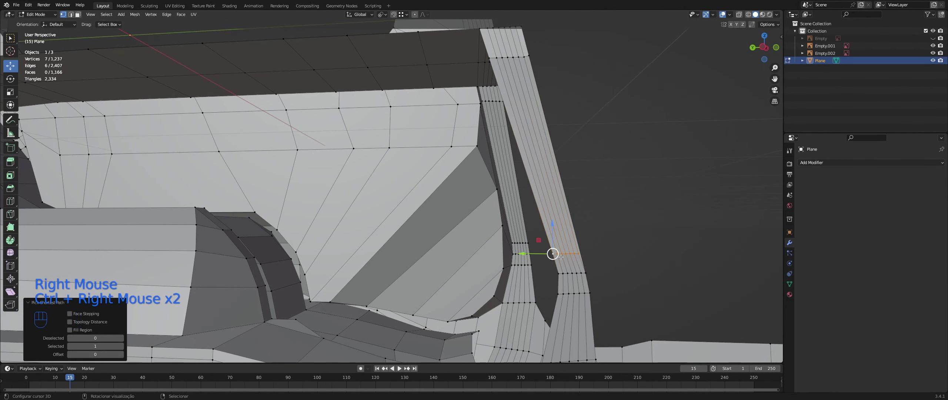
{"action": "middle_click_drag", "start_coordinate": [525, 250], "coordinate": [535, 254]}
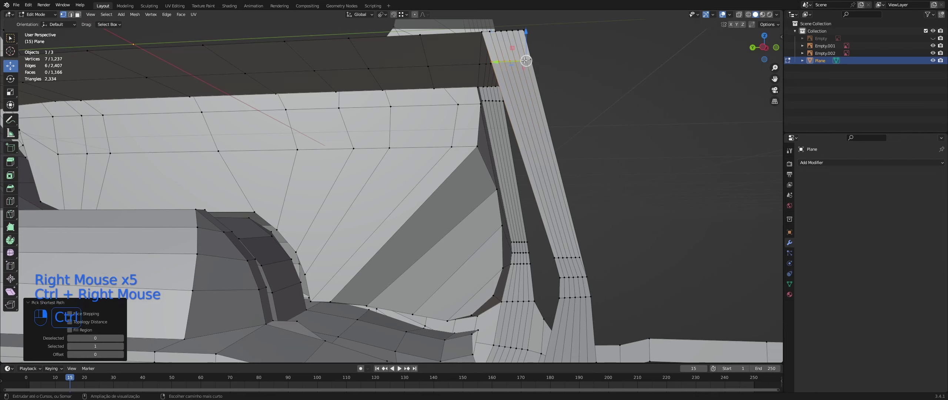
- Delete the strip's faces between the shelf's outer corner and the leg's upper end
{"action": "middle_click_drag", "start_coordinate": [563, 165], "coordinate": [566, 243]}
{"action": "scroll", "coordinate": [544, 198], "scroll_direction": "down", "scroll_amount": 1}
{"action": "key", "text": "2"}
{"action": "right_click", "coordinate": [567, 242]}
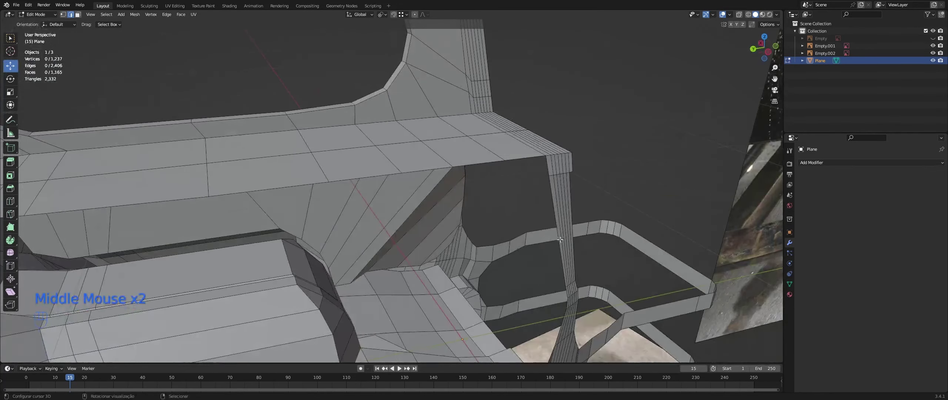
{"action": "right_click", "coordinate": [574, 173], "text": "ctrl"}
{"action": "middle_click_drag", "start_coordinate": [574, 173], "coordinate": [553, 210]}
{"action": "scroll", "coordinate": [541, 174], "scroll_direction": "down", "scroll_amount": 1}
{"action": "right_click", "coordinate": [468, 251]}
{"action": "right_click", "coordinate": [470, 250], "text": "shift"}
{"action": "middle_click_drag", "start_coordinate": [471, 249], "coordinate": [472, 219]}
{"action": "middle_click_drag", "start_coordinate": [502, 267], "coordinate": [516, 254]}
- Fill new faces between the leg's top edge and the shelf's outer edge to rebuild the strip
{"action": "right_click", "coordinate": [496, 241], "text": "shift"}
{"action": "scroll", "coordinate": [515, 253], "scroll_direction": "up", "scroll_amount": 2}
{"action": "middle_click_drag", "start_coordinate": [559, 284], "coordinate": [561, 125]}
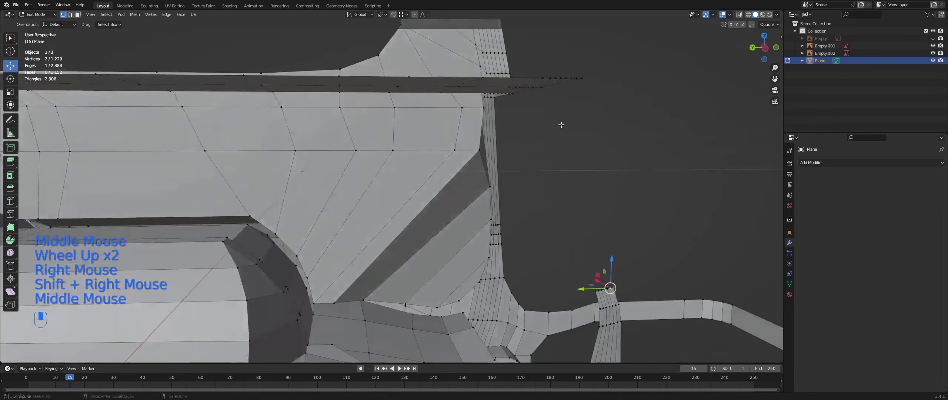
{"action": "right_click", "coordinate": [576, 78], "text": "shift"}
{"action": "key", "text": "f"}
{"action": "middle_click_drag", "start_coordinate": [576, 78], "coordinate": [348, 270]}
{"action": "right_click", "coordinate": [607, 199]}
{"action": "key", "text": "f"}
{"action": "key", "text": "f"}
- Add an edge loop across the strip below the shelf's outer corner and shift it slightly to shape the strip
{"action": "scroll", "coordinate": [577, 256], "scroll_direction": "down", "scroll_amount": 3}
{"action": "key", "text": "ctrl+r"}
{"action": "left_click", "coordinate": [357, 240]}
{"action": "middle_click_drag", "start_coordinate": [356, 241], "coordinate": [331, 232]}
{"action": "left_click_drag", "start_coordinate": [320, 208], "coordinate": [312, 212]}
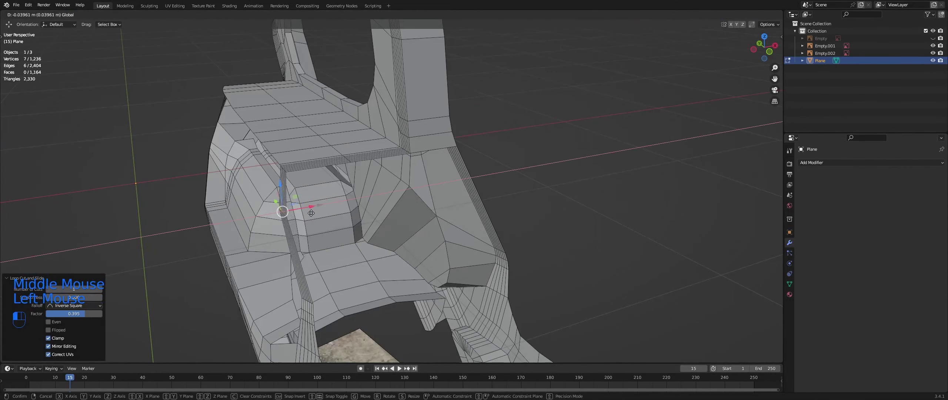
{"action": "left_click", "coordinate": [100, 250]}
{"action": "middle_click_drag", "start_coordinate": [303, 293], "coordinate": [282, 289]}
- Check the strip's shape, and split its new edge loop into closely spaced edge rows below the shelf's corner
{"action": "key", "text": "Tab"}
{"action": "key", "text": "Tab"}
{"action": "middle_click_drag", "start_coordinate": [281, 288], "coordinate": [300, 266]}
{"action": "key", "text": "Tab"}
{"action": "key", "text": "Tab"}
{"action": "middle_click_drag", "start_coordinate": [300, 266], "coordinate": [315, 272]}
{"action": "middle_click_drag", "start_coordinate": [315, 272], "coordinate": [286, 268]}
{"action": "right_click", "coordinate": [388, 281], "text": "shift"}
{"action": "right_click", "coordinate": [373, 279], "text": "ctrl"}
{"action": "left_click_drag", "start_coordinate": [276, 252], "coordinate": [270, 252]}
{"action": "middle_click_drag", "start_coordinate": [269, 252], "coordinate": [328, 265]}
{"action": "middle_click_drag", "start_coordinate": [327, 264], "coordinate": [357, 270]}
{"action": "middle_click_drag", "start_coordinate": [357, 269], "coordinate": [371, 267]}
- Extrude the shelf's outer edge downward into a lip and shift it about -0.014 m along X
{"action": "right_click", "coordinate": [391, 182]}
{"action": "middle_click_drag", "start_coordinate": [392, 181], "coordinate": [420, 192]}
{"action": "middle_click_drag", "start_coordinate": [420, 192], "coordinate": [496, 204], "text": "shift"}
{"action": "middle_click_drag", "start_coordinate": [496, 203], "coordinate": [516, 205]}
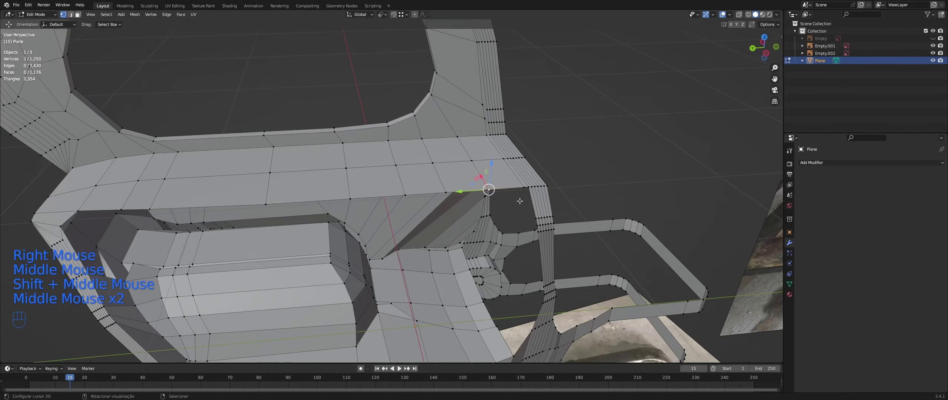
{"action": "right_click", "coordinate": [128, 209], "text": "ctrl"}
{"action": "middle_click_drag", "start_coordinate": [149, 234], "coordinate": [256, 222], "text": "shift"}
{"action": "left_click", "coordinate": [157, 258]}
{"action": "middle_click_drag", "start_coordinate": [256, 222], "coordinate": [315, 218], "text": "shift"}
{"action": "middle_click_drag", "start_coordinate": [314, 219], "coordinate": [235, 254]}
{"action": "left_click", "coordinate": [410, 201]}
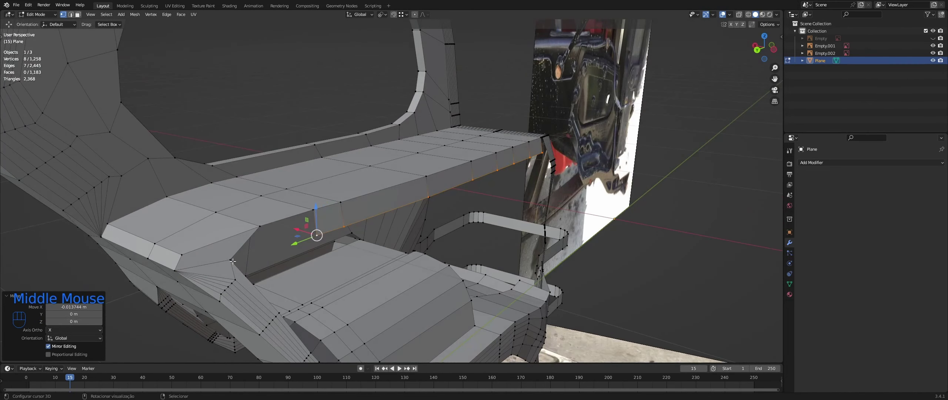
- Fill the end faces joining both ends of the shelf's lip to the neighbouring strips
{"action": "key", "text": "f"}
{"action": "middle_click_drag", "start_coordinate": [316, 235], "coordinate": [486, 194]}
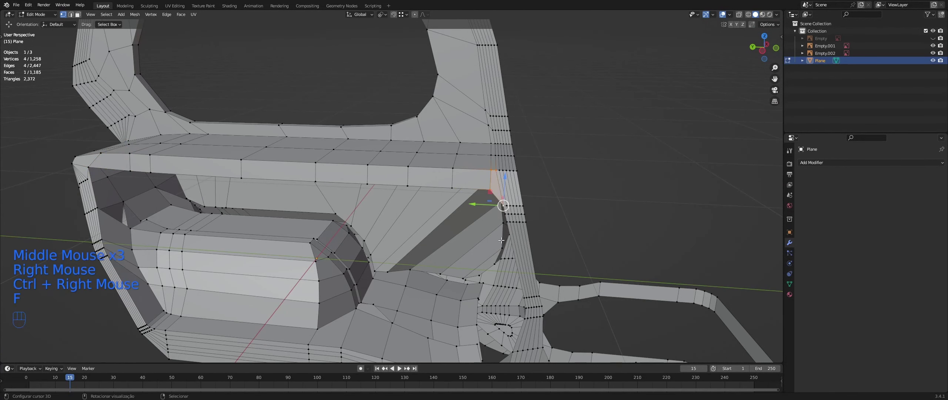
{"action": "key", "text": "Tab"}
{"action": "middle_click_drag", "start_coordinate": [501, 240], "coordinate": [144, 129]}
{"action": "key", "text": "Tab"}
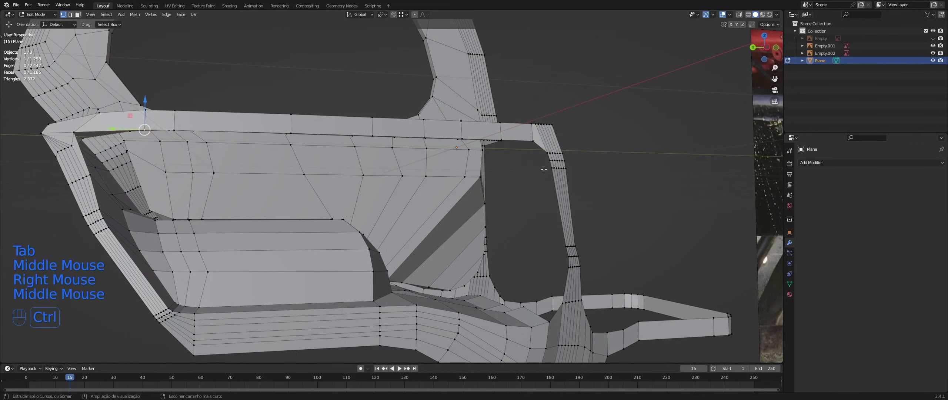
- Extrude the lip's lower edge row inward along X by about 0.27 m to form the shelf's underside
{"action": "right_click", "coordinate": [538, 171], "text": "ctrl"}
{"action": "middle_click_drag", "start_coordinate": [537, 171], "coordinate": [520, 183]}
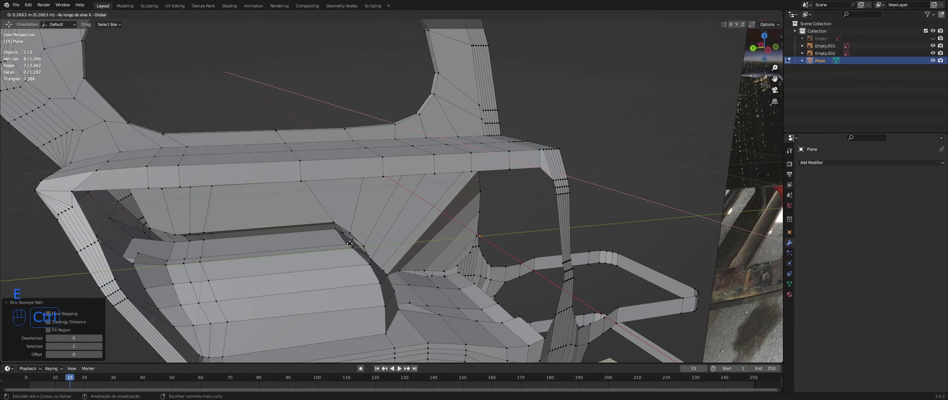
{"action": "middle_click_drag", "start_coordinate": [359, 261], "coordinate": [346, 240]}
{"action": "middle_click_drag", "start_coordinate": [346, 241], "coordinate": [356, 253]}
{"action": "middle_click_drag", "start_coordinate": [356, 254], "coordinate": [354, 202]}
- Fill faces one after another between the underside's inner edge and the upper edge of the panel behind it
{"action": "key", "text": "2"}
{"action": "right_click", "coordinate": [344, 246]}
{"action": "right_click", "coordinate": [308, 154], "text": "shift"}
{"action": "key", "text": "f"}
{"action": "middle_click_drag", "start_coordinate": [309, 154], "coordinate": [356, 211]}
{"action": "middle_click_drag", "start_coordinate": [355, 211], "coordinate": [387, 278]}
{"action": "key", "text": "f"}
{"action": "key", "text": "f"}
{"action": "key", "text": "f"}
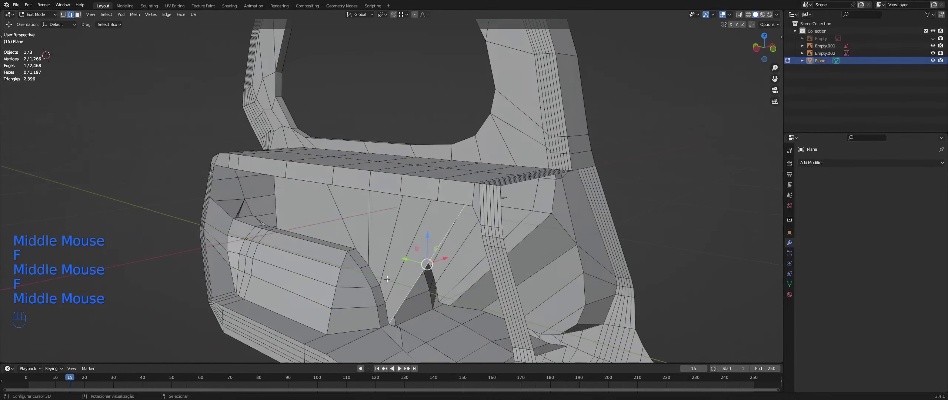
- Undo the last change and fill the remaining faces between the shelf's underside and the recessed panel
{"action": "middle_click_drag", "start_coordinate": [248, 181], "coordinate": [237, 176]}
{"action": "middle_click_drag", "start_coordinate": [237, 176], "coordinate": [208, 173]}
{"action": "scroll", "coordinate": [226, 173], "scroll_direction": "up", "scroll_amount": 2}
{"action": "scroll", "coordinate": [216, 205], "scroll_direction": "down", "scroll_amount": 1}
{"action": "middle_click_drag", "start_coordinate": [215, 205], "coordinate": [274, 233]}
{"action": "middle_click_drag", "start_coordinate": [273, 233], "coordinate": [302, 267]}
{"action": "key", "text": "ctrl+z"}
{"action": "middle_click_drag", "start_coordinate": [301, 267], "coordinate": [259, 218], "text": "shift"}
{"action": "mouse_move", "coordinate": [260, 219]}
{"action": "middle_mouse_down"}
{"action": "mouse_move", "coordinate": [252, 203]}
{"action": "mouse_move", "coordinate": [260, 205]}
{"action": "middle_mouse_up"}
{"action": "scroll", "coordinate": [251, 204], "scroll_direction": "down", "scroll_amount": 1}
{"action": "middle_click_drag", "start_coordinate": [375, 169], "coordinate": [379, 171]}
{"action": "scroll", "coordinate": [379, 171], "scroll_direction": "down", "scroll_amount": 1}
{"action": "mouse_move", "coordinate": [379, 171]}
{"action": "middle_mouse_down"}
{"action": "mouse_move", "coordinate": [365, 159]}
{"action": "mouse_move", "coordinate": [378, 168]}
{"action": "mouse_move", "coordinate": [393, 155]}
{"action": "mouse_move", "coordinate": [384, 193]}
{"action": "mouse_move", "coordinate": [354, 197]}
{"action": "mouse_move", "coordinate": [425, 177]}
{"action": "mouse_move", "coordinate": [360, 159]}
{"action": "mouse_move", "coordinate": [356, 185]}
{"action": "mouse_move", "coordinate": [374, 163]}
{"action": "middle_mouse_up"}
{"action": "scroll", "coordinate": [373, 169], "scroll_direction": "down", "scroll_amount": 1}
{"action": "key", "text": "f"}
{"action": "key", "text": "ctrl+z"}
{"action": "key", "text": "f"}
{"action": "scroll", "coordinate": [389, 185], "scroll_direction": "down", "scroll_amount": 1}
- Close the cracks in the recess corner beneath the shelf's end by filling faces from their border edges
{"action": "key", "text": "Tab"}
{"action": "middle_click_drag", "start_coordinate": [374, 162], "coordinate": [355, 200], "text": "shift"}
{"action": "scroll", "coordinate": [370, 178], "scroll_direction": "up", "scroll_amount": 1}
{"action": "middle_click_drag", "start_coordinate": [355, 199], "coordinate": [333, 227], "text": "shift"}
{"action": "middle_click_drag", "start_coordinate": [333, 227], "coordinate": [393, 238], "text": "shift"}
{"action": "middle_click_drag", "start_coordinate": [392, 239], "coordinate": [381, 256]}
{"action": "right_click", "coordinate": [390, 234]}
{"action": "key", "text": "f"}
{"action": "middle_click_drag", "start_coordinate": [381, 256], "coordinate": [333, 193], "text": "shift"}
{"action": "scroll", "coordinate": [344, 200], "scroll_direction": "up", "scroll_amount": 2}
{"action": "middle_click_drag", "start_coordinate": [333, 192], "coordinate": [360, 147]}
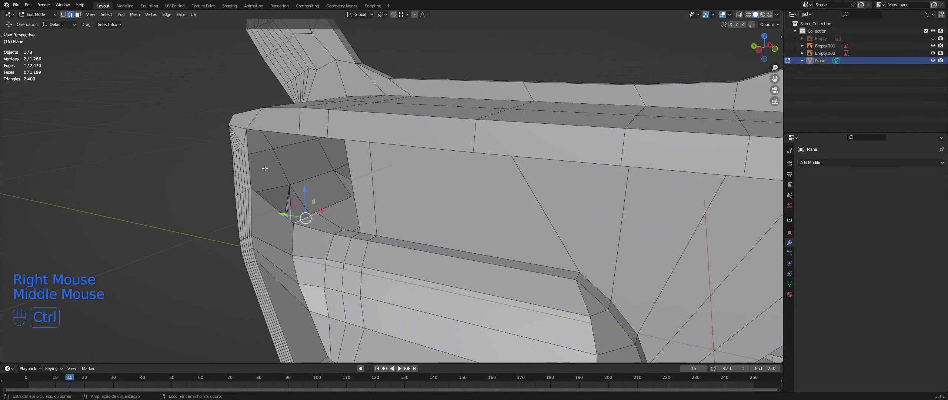
{"action": "key", "text": "f"}
{"action": "middle_click_drag", "start_coordinate": [249, 159], "coordinate": [269, 175]}
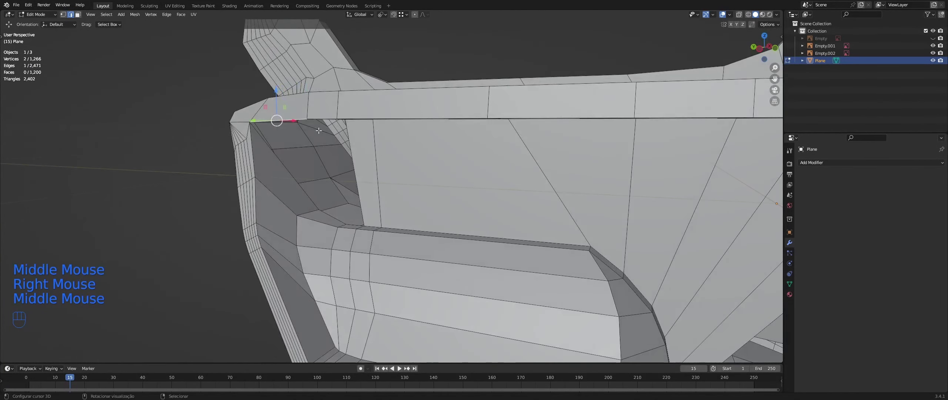
- Close the small opening between the shelf's end corner and the recess wall with an added vertex and triangular faces
{"action": "mouse_move", "coordinate": [323, 210]}
{"action": "middle_mouse_down"}
{"action": "mouse_move", "coordinate": [375, 227]}
{"action": "mouse_move", "coordinate": [335, 242]}
{"action": "mouse_move", "coordinate": [335, 208]}
{"action": "middle_mouse_up"}
{"action": "middle_click_drag", "start_coordinate": [335, 207], "coordinate": [256, 130]}
{"action": "right_click", "coordinate": [280, 138]}
{"action": "scroll", "coordinate": [229, 108], "scroll_direction": "up", "scroll_amount": 1}
{"action": "middle_click_drag", "start_coordinate": [256, 130], "coordinate": [283, 154]}
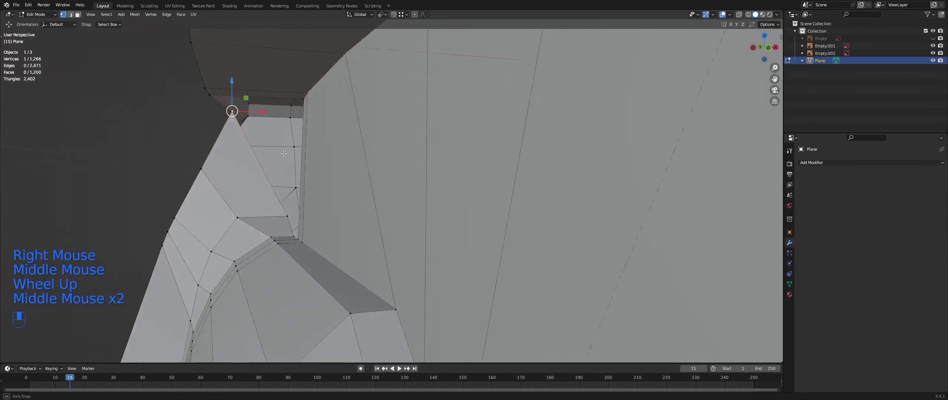
{"action": "left_click", "coordinate": [286, 215]}
{"action": "middle_click_drag", "start_coordinate": [286, 214], "coordinate": [326, 114]}
{"action": "right_click", "coordinate": [325, 87], "text": "ctrl"}
{"action": "middle_click_drag", "start_coordinate": [326, 87], "coordinate": [311, 148]}
{"action": "key", "text": "f"}
{"action": "right_click", "coordinate": [279, 230]}
{"action": "middle_click_drag", "start_coordinate": [279, 229], "coordinate": [267, 129]}
- Check the filled corner in Object Mode, save the file, and return to Edit Mode
{"action": "key", "text": "Tab"}
{"action": "middle_click_drag", "start_coordinate": [267, 130], "coordinate": [391, 239]}
{"action": "scroll", "coordinate": [287, 142], "scroll_direction": "down", "scroll_amount": 1}
{"action": "key", "text": "Tab"}
{"action": "scroll", "coordinate": [318, 242], "scroll_direction": "down", "scroll_amount": 1}
{"action": "scroll", "coordinate": [361, 245], "scroll_direction": "down", "scroll_amount": 2}
{"action": "scroll", "coordinate": [407, 230], "scroll_direction": "up", "scroll_amount": 1}
{"action": "key", "text": "Tab"}
{"action": "key", "text": "ctrl+s"}
{"action": "key", "text": "Tab"}
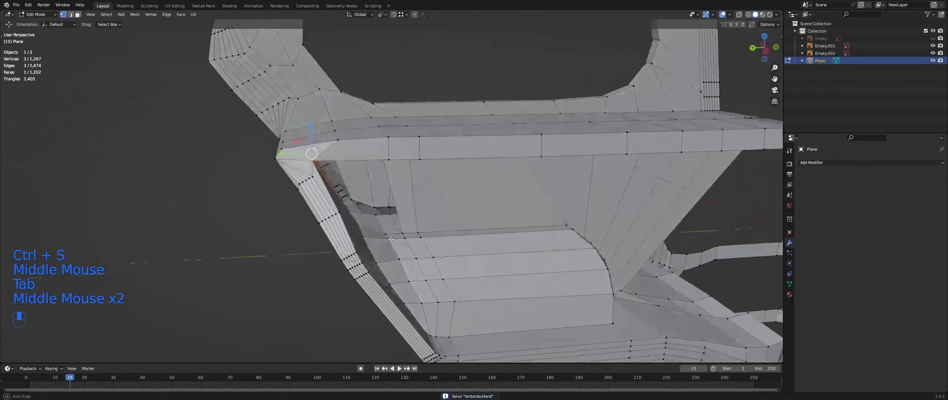
- Examine the shelf's underside and its end corners in both solid and wireframe shading
{"action": "middle_click_drag", "start_coordinate": [374, 208], "coordinate": [388, 237]}
{"action": "scroll", "coordinate": [385, 231], "scroll_direction": "down", "scroll_amount": 2}
{"action": "middle_click_drag", "start_coordinate": [388, 236], "coordinate": [499, 237]}
{"action": "scroll", "coordinate": [510, 240], "scroll_direction": "up", "scroll_amount": 1}
{"action": "scroll", "coordinate": [500, 237], "scroll_direction": "up", "scroll_amount": 2}
{"action": "middle_click_drag", "start_coordinate": [500, 237], "coordinate": [418, 195]}
{"action": "key", "text": "shift+z"}
{"action": "key", "text": "shift+z"}
{"action": "middle_click_drag", "start_coordinate": [418, 195], "coordinate": [410, 173]}
{"action": "middle_click_drag", "start_coordinate": [410, 174], "coordinate": [370, 211]}
- Select the edge row along the shelf's outer rim, extending it to the corner vertices at its ends
{"action": "right_click", "coordinate": [399, 130], "text": "alt"}
{"action": "scroll", "coordinate": [399, 130], "scroll_direction": "down", "scroll_amount": 2}
{"action": "scroll", "coordinate": [344, 150], "scroll_direction": "up", "scroll_amount": 1}
{"action": "right_click", "coordinate": [323, 155], "text": "shift"}
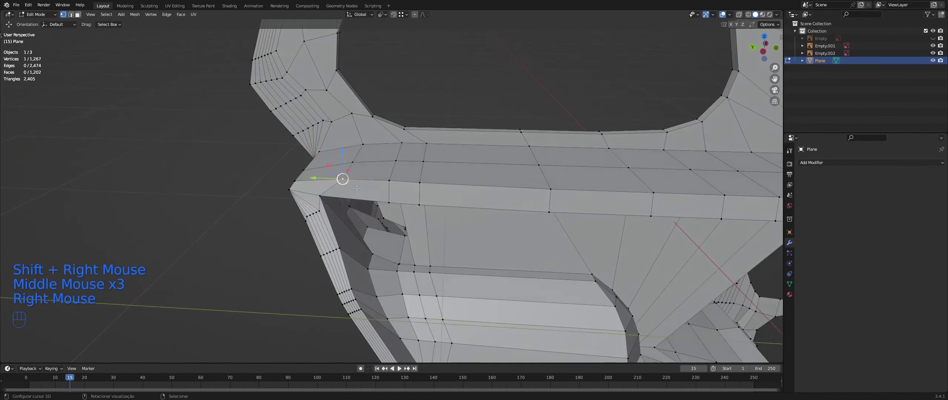
{"action": "scroll", "coordinate": [341, 176], "scroll_direction": "down", "scroll_amount": 1}
{"action": "middle_click_drag", "start_coordinate": [340, 177], "coordinate": [320, 182], "text": "shift"}
{"action": "middle_click_drag", "start_coordinate": [551, 225], "coordinate": [549, 185]}
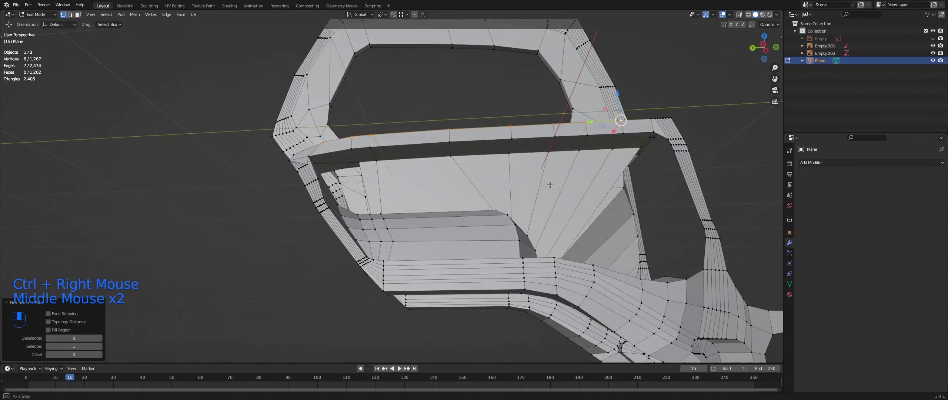
{"action": "middle_click_drag", "start_coordinate": [424, 175], "coordinate": [355, 162]}
{"action": "right_click", "coordinate": [355, 161], "text": "alt"}
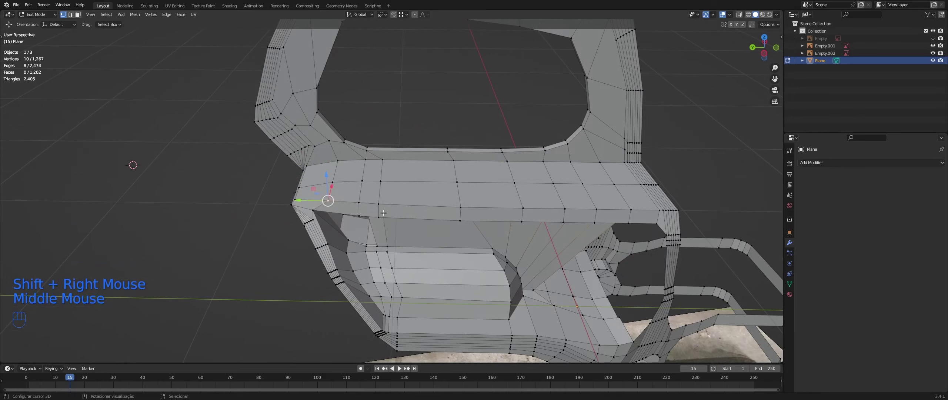
{"action": "middle_click_drag", "start_coordinate": [544, 234], "coordinate": [629, 202]}
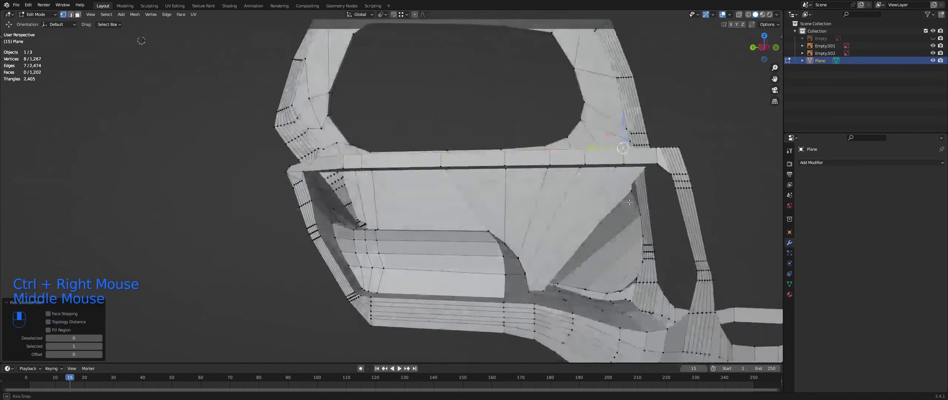
{"action": "middle_click_drag", "start_coordinate": [651, 168], "coordinate": [681, 195]}
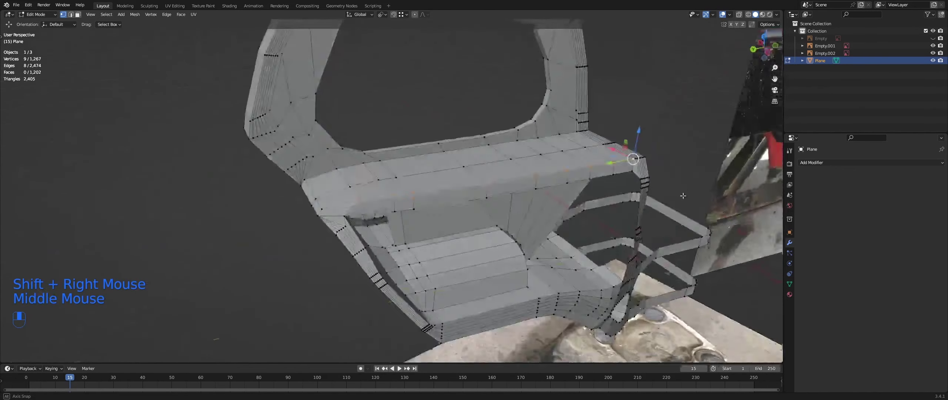
{"action": "middle_click_drag", "start_coordinate": [485, 189], "coordinate": [459, 185]}
- Examine the edge flow around the shelf and its end corner with a loop cut preview and wireframe shading
{"action": "key", "text": "ctrl+r"}
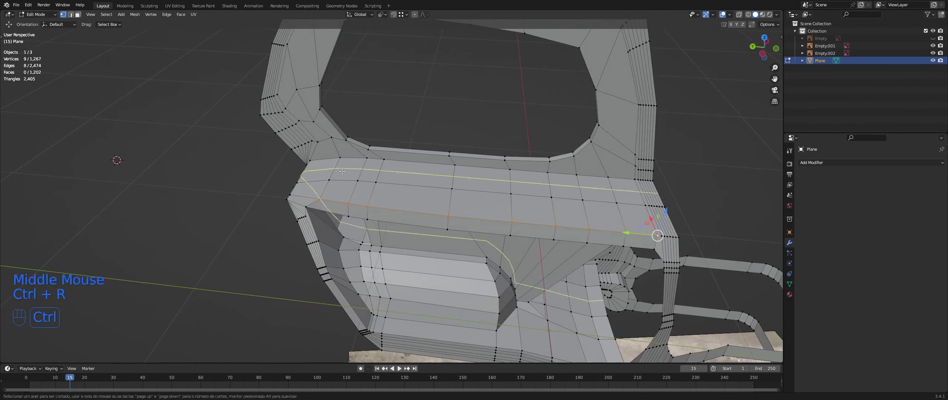
{"action": "middle_click_drag", "start_coordinate": [386, 226], "coordinate": [459, 244]}
{"action": "key", "text": "shift+z"}
{"action": "key", "text": "shift+z"}
{"action": "scroll", "coordinate": [384, 230], "scroll_direction": "up", "scroll_amount": 1}
{"action": "scroll", "coordinate": [459, 245], "scroll_direction": "down", "scroll_amount": 1}
{"action": "middle_click_drag", "start_coordinate": [459, 245], "coordinate": [405, 252]}
{"action": "middle_click_drag", "start_coordinate": [405, 253], "coordinate": [394, 249]}
{"action": "middle_click_drag", "start_coordinate": [394, 250], "coordinate": [376, 238]}
{"action": "scroll", "coordinate": [372, 239], "scroll_direction": "up", "scroll_amount": 2}
{"action": "middle_click_drag", "start_coordinate": [376, 237], "coordinate": [378, 236], "text": "shift"}
{"action": "middle_click_drag", "start_coordinate": [378, 236], "coordinate": [346, 222]}
{"action": "scroll", "coordinate": [393, 229], "scroll_direction": "up", "scroll_amount": 1}
{"action": "scroll", "coordinate": [465, 247], "scroll_direction": "down", "scroll_amount": 1}
{"action": "scroll", "coordinate": [500, 256], "scroll_direction": "up", "scroll_amount": 2}
- Reposition the vertex at the inner corner of the shelf's underside, and check the result in Object Mode
{"action": "right_click", "coordinate": [342, 229]}
{"action": "scroll", "coordinate": [342, 228], "scroll_direction": "down", "scroll_amount": 1}
{"action": "mouse_move", "coordinate": [346, 221]}
{"action": "left_mouse_down"}
{"action": "mouse_move", "coordinate": [336, 225]}
{"action": "mouse_move", "coordinate": [354, 231]}
{"action": "left_mouse_up"}
{"action": "middle_click_drag", "start_coordinate": [354, 231], "coordinate": [381, 249]}
{"action": "key", "text": "Tab"}
{"action": "key", "text": "Tab"}
- Try to bevel the edge at the shelf underside's end corner with two segments
{"action": "right_click", "coordinate": [353, 217]}
{"action": "scroll", "coordinate": [409, 240], "scroll_direction": "up", "scroll_amount": 1}
{"action": "middle_click_drag", "start_coordinate": [381, 250], "coordinate": [374, 253]}
{"action": "middle_click_drag", "start_coordinate": [374, 254], "coordinate": [385, 249]}
{"action": "key", "text": "ctrl+v"}
{"action": "middle_click_drag", "start_coordinate": [385, 249], "coordinate": [397, 243]}
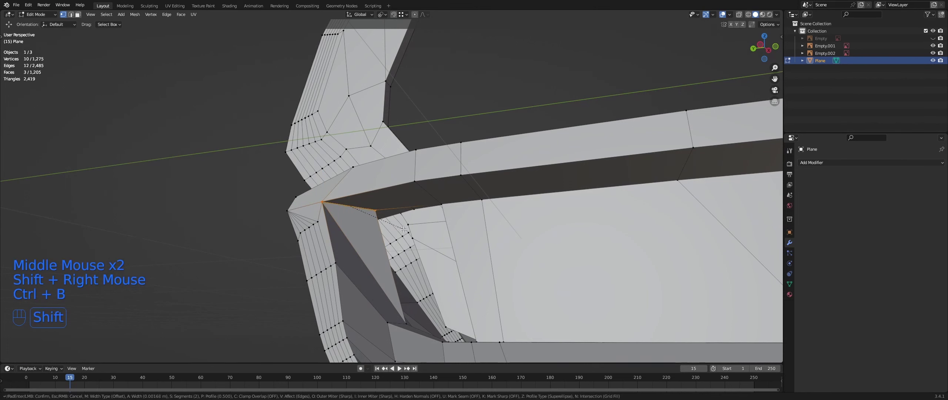
{"action": "left_click", "coordinate": [438, 263]}
{"action": "key", "text": "ctrl+z"}
- Bevel the short edge at the shelf underside's end corner and check the resulting corner geometry up close
{"action": "key", "text": "a"}
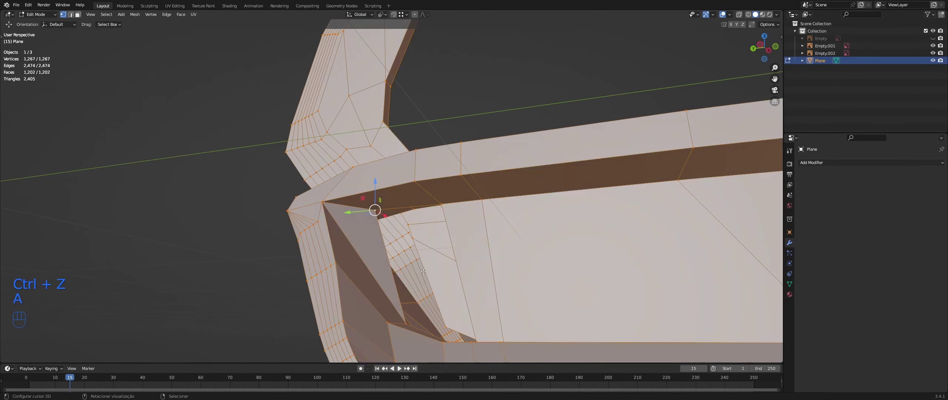
{"action": "right_click", "coordinate": [345, 201]}
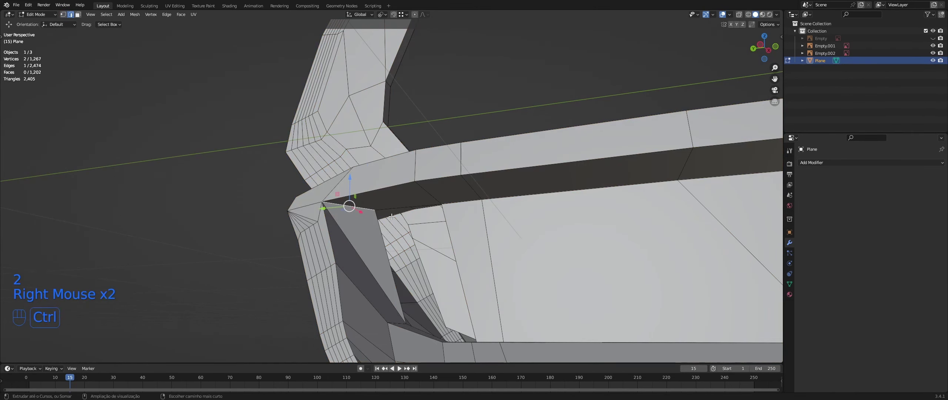
{"action": "left_click", "coordinate": [427, 224]}
{"action": "middle_click_drag", "start_coordinate": [427, 224], "coordinate": [415, 220]}
{"action": "middle_click_drag", "start_coordinate": [291, 277], "coordinate": [322, 280]}
{"action": "key", "text": "1"}
{"action": "scroll", "coordinate": [327, 246], "scroll_direction": "up", "scroll_amount": 4}
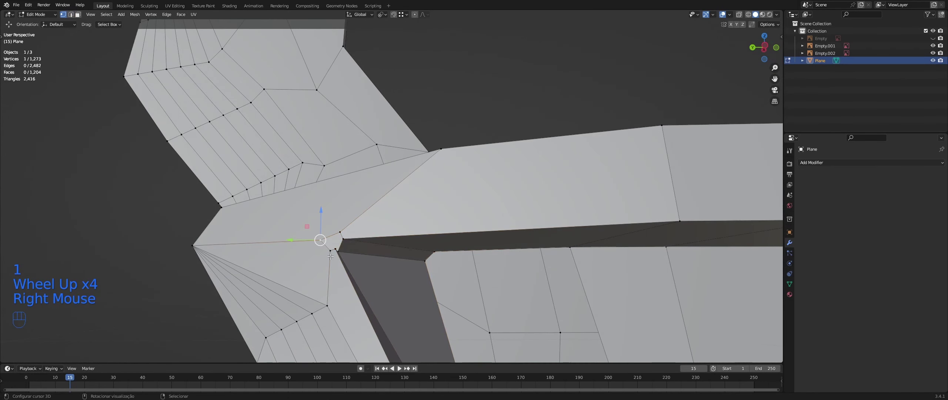
- Delete the small bevel faces at the shelf's end corner and merge the surrounding corner vertices at center
{"action": "middle_click_drag", "start_coordinate": [342, 255], "coordinate": [307, 267]}
{"action": "right_click", "coordinate": [179, 238], "text": "shift"}
{"action": "scroll", "coordinate": [179, 238], "scroll_direction": "down", "scroll_amount": 1}
{"action": "scroll", "coordinate": [207, 252], "scroll_direction": "down", "scroll_amount": 1}
{"action": "key", "text": "Delete"}
{"action": "left_click", "coordinate": [200, 262]}
{"action": "scroll", "coordinate": [307, 267], "scroll_direction": "up", "scroll_amount": 2}
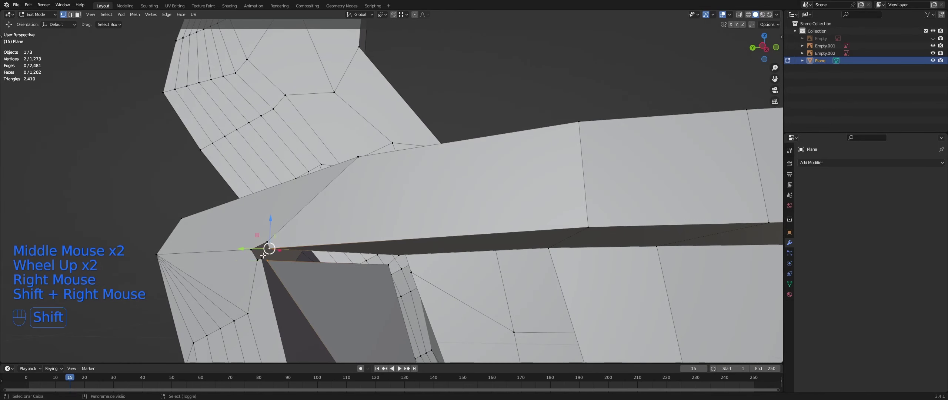
{"action": "left_click", "coordinate": [259, 212]}
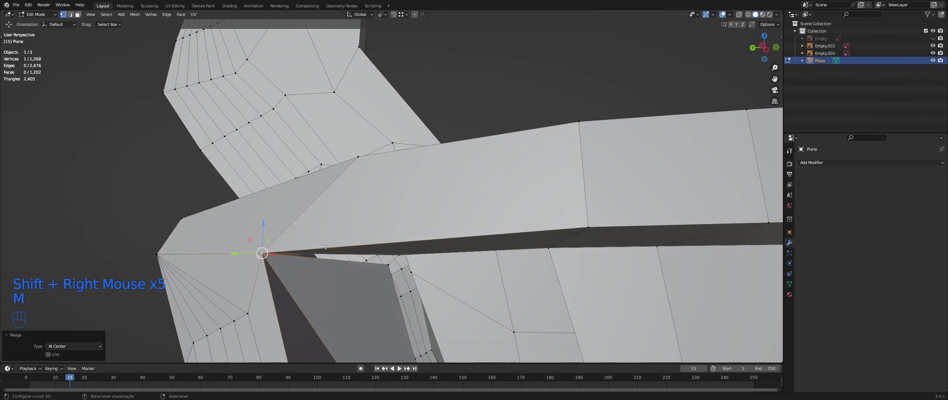
- Rip the merged vertex at the shelf's end corner and slide the split-off vertex along the side strip's inner edge
{"action": "middle_click_drag", "start_coordinate": [265, 212], "coordinate": [251, 259]}
{"action": "key", "text": "Delete"}
{"action": "left_click", "coordinate": [329, 244]}
{"action": "key", "text": "1"}
{"action": "right_click", "coordinate": [222, 221]}
{"action": "scroll", "coordinate": [227, 226], "scroll_direction": "up", "scroll_amount": 1}
{"action": "scroll", "coordinate": [244, 231], "scroll_direction": "down", "scroll_amount": 1}
{"action": "middle_click_drag", "start_coordinate": [252, 259], "coordinate": [239, 211], "text": "shift"}
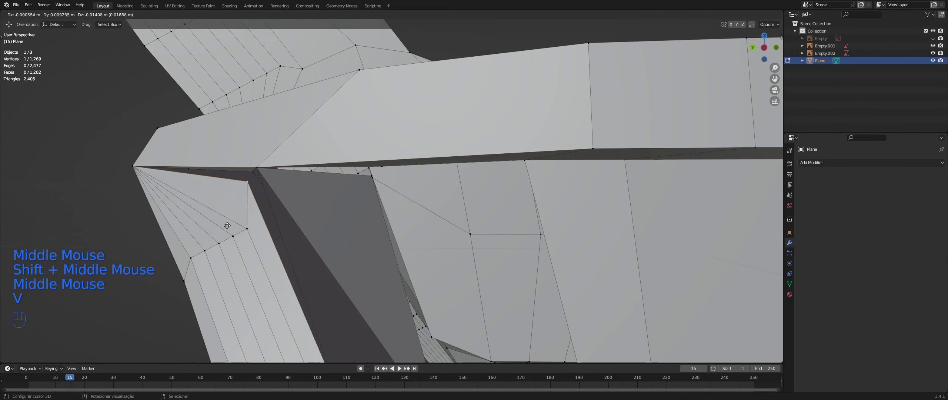
{"action": "left_click", "coordinate": [254, 159]}
{"action": "key", "text": "ctrl+z"}
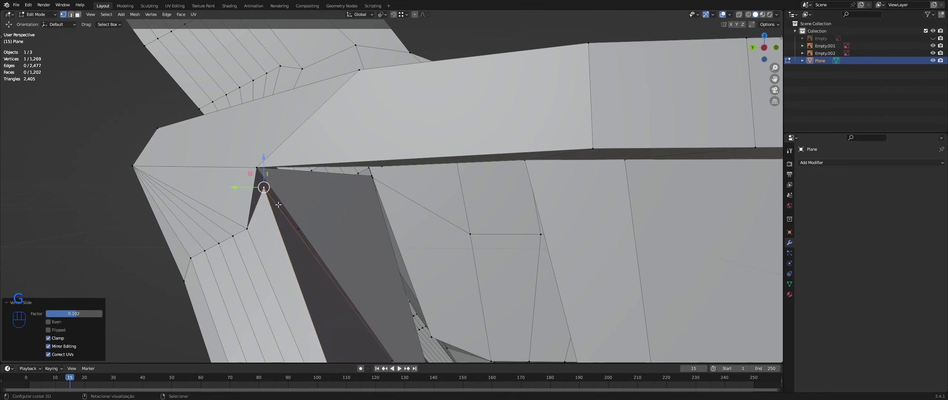
- Fill the triangular gap beside the split-off corner vertex and delete the inner face adjoining the side strip
{"action": "middle_click_drag", "start_coordinate": [251, 164], "coordinate": [256, 174]}
{"action": "key", "text": "f"}
{"action": "scroll", "coordinate": [256, 174], "scroll_direction": "down", "scroll_amount": 1}
{"action": "middle_click_drag", "start_coordinate": [256, 174], "coordinate": [320, 231]}
{"action": "scroll", "coordinate": [270, 215], "scroll_direction": "down", "scroll_amount": 2}
{"action": "left_click", "coordinate": [286, 227]}
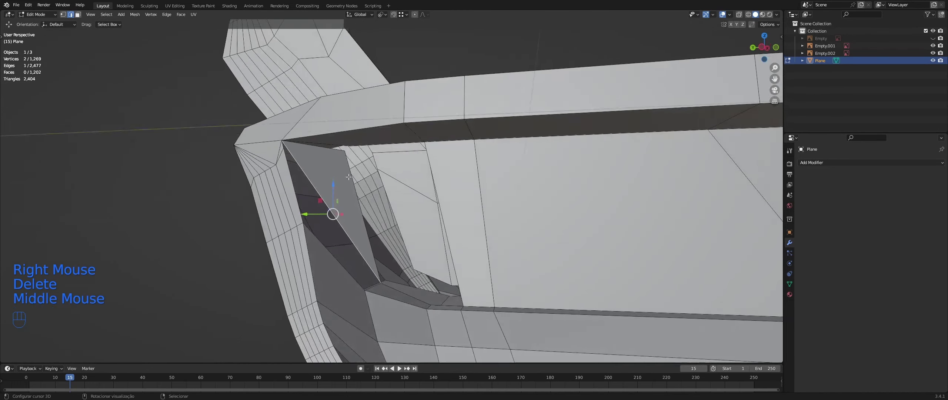